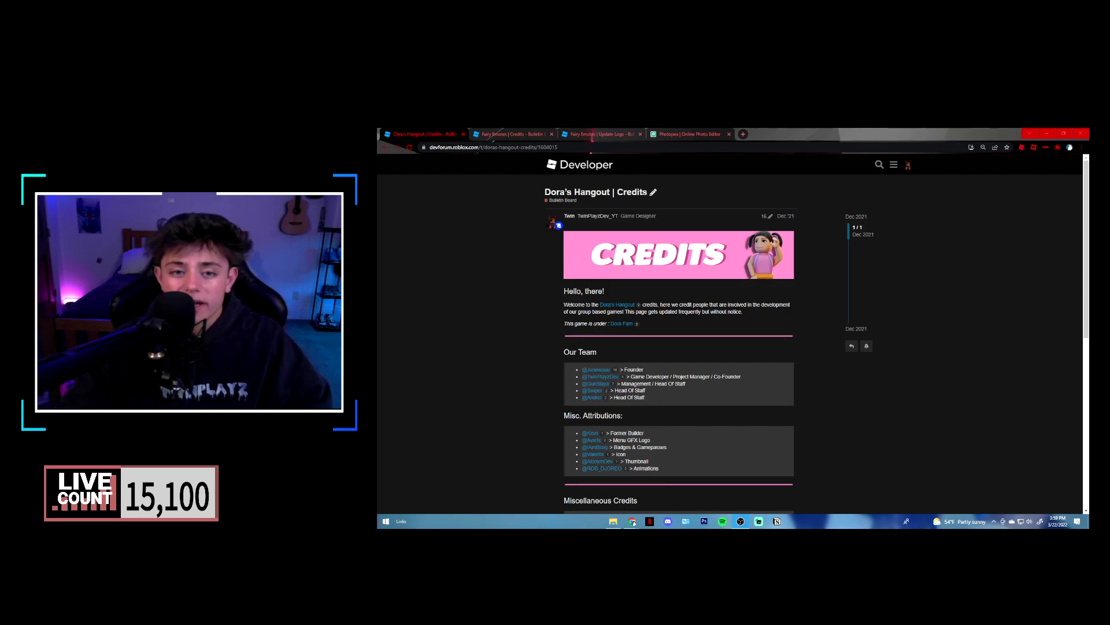
- Compare the Fairy Emotes credits topic with its update logs topic, following the links between them
{"action": "left_click", "coordinate": [544, 132]}
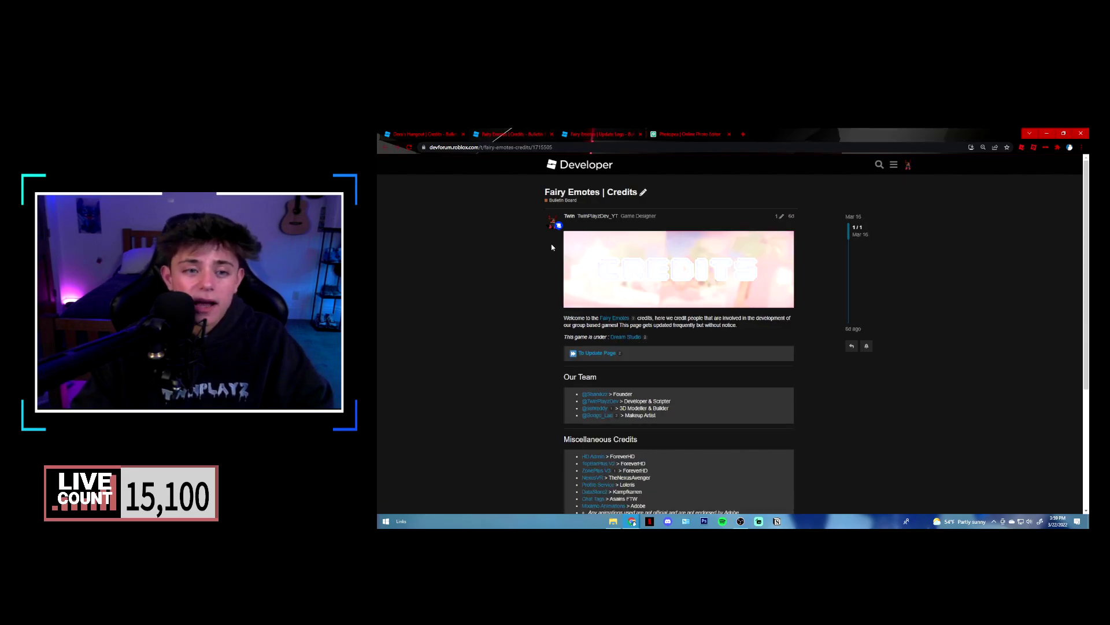
{"action": "scroll", "coordinate": [877, 438], "scroll_direction": "down", "scroll_amount": 5}
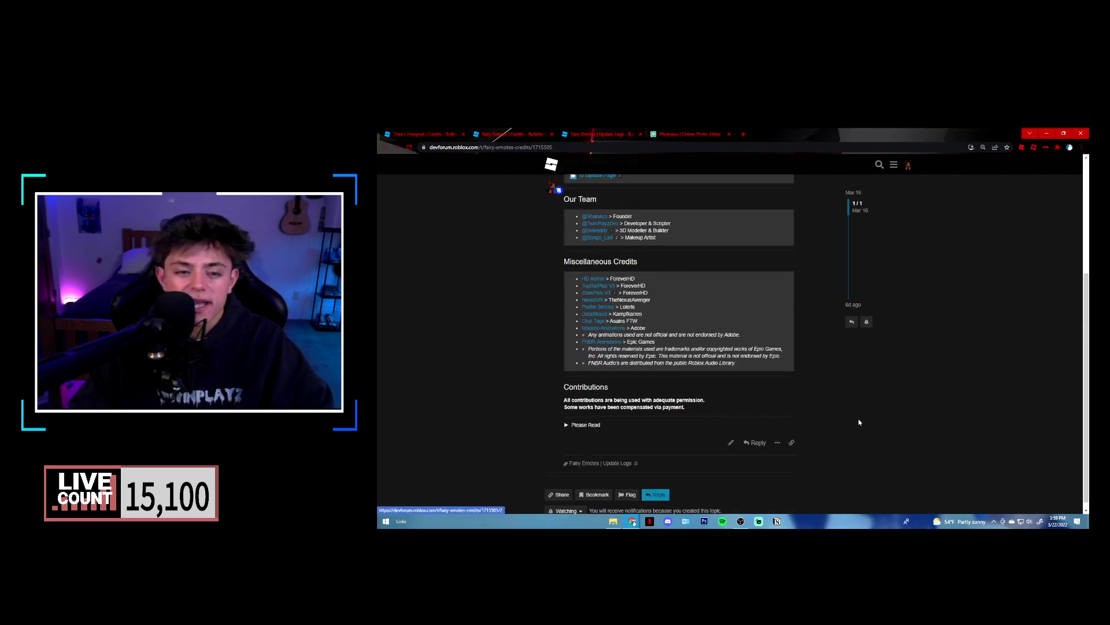
{"action": "scroll", "coordinate": [852, 441], "scroll_direction": "up", "scroll_amount": 5}
{"action": "left_click", "coordinate": [629, 134]}
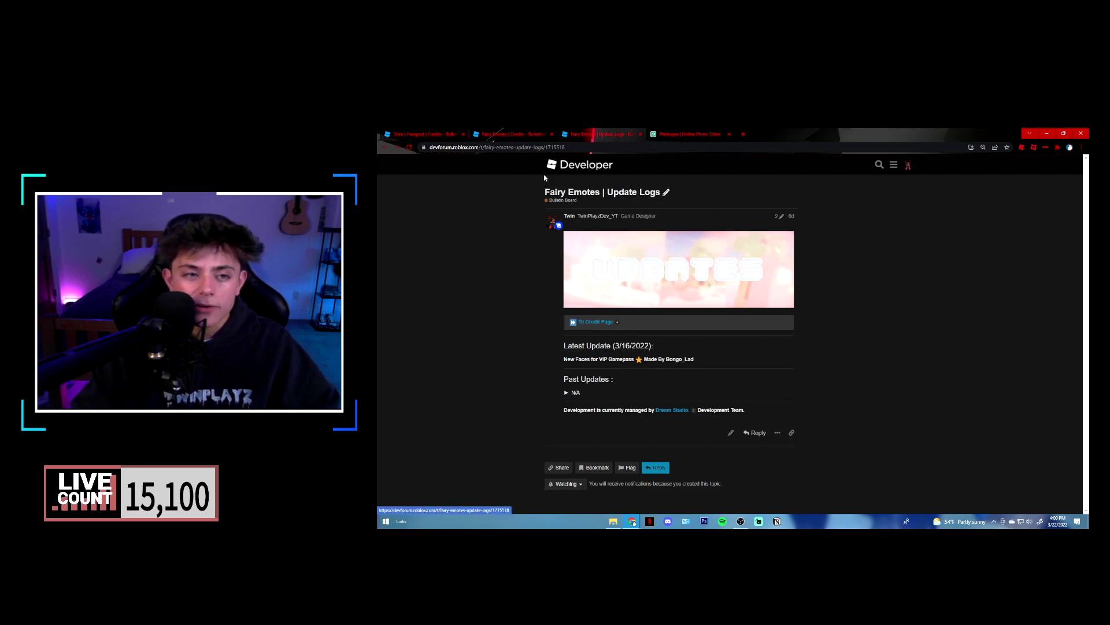
{"action": "left_click", "coordinate": [526, 132]}
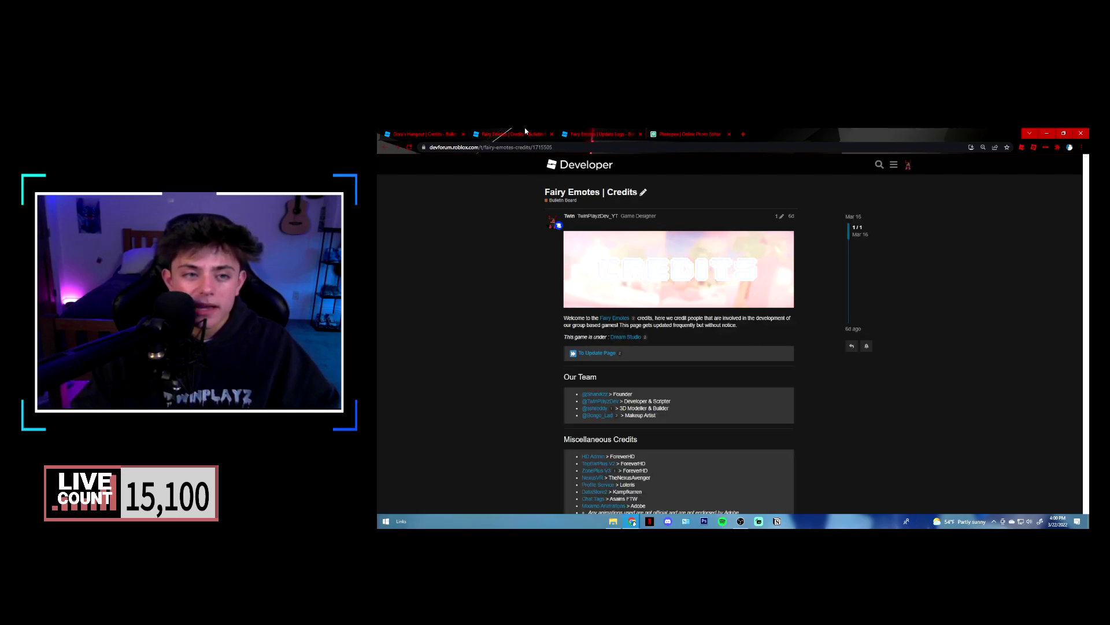
{"action": "left_click", "coordinate": [584, 354]}
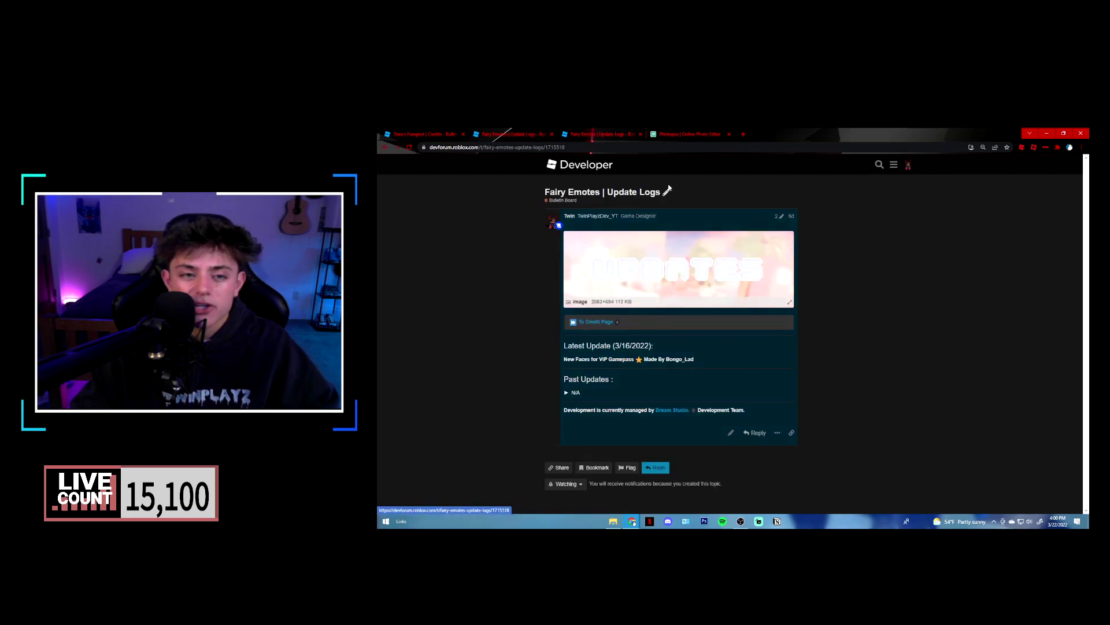
{"action": "left_click", "coordinate": [596, 322]}
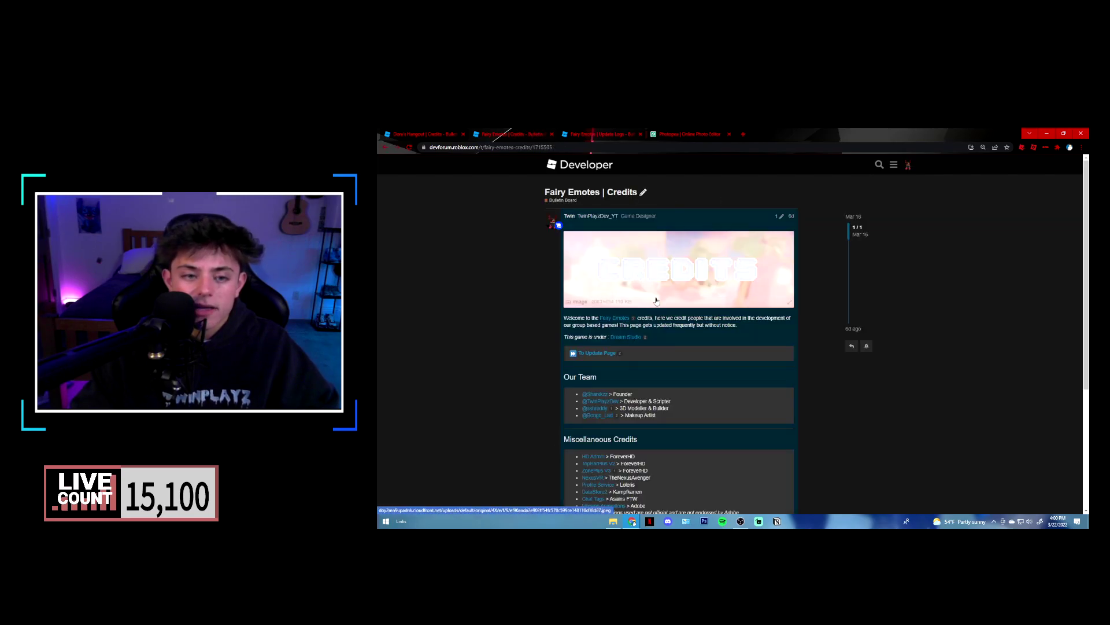
{"action": "scroll", "coordinate": [635, 324], "scroll_direction": "down", "scroll_amount": 5}
{"action": "scroll", "coordinate": [635, 324], "scroll_direction": "up", "scroll_amount": 3}
{"action": "scroll", "coordinate": [635, 324], "scroll_direction": "up", "scroll_amount": 3}
- Close the Fairy Emotes update logs topic and go back to the Dora's Hangout credits
{"action": "left_click", "coordinate": [425, 134]}
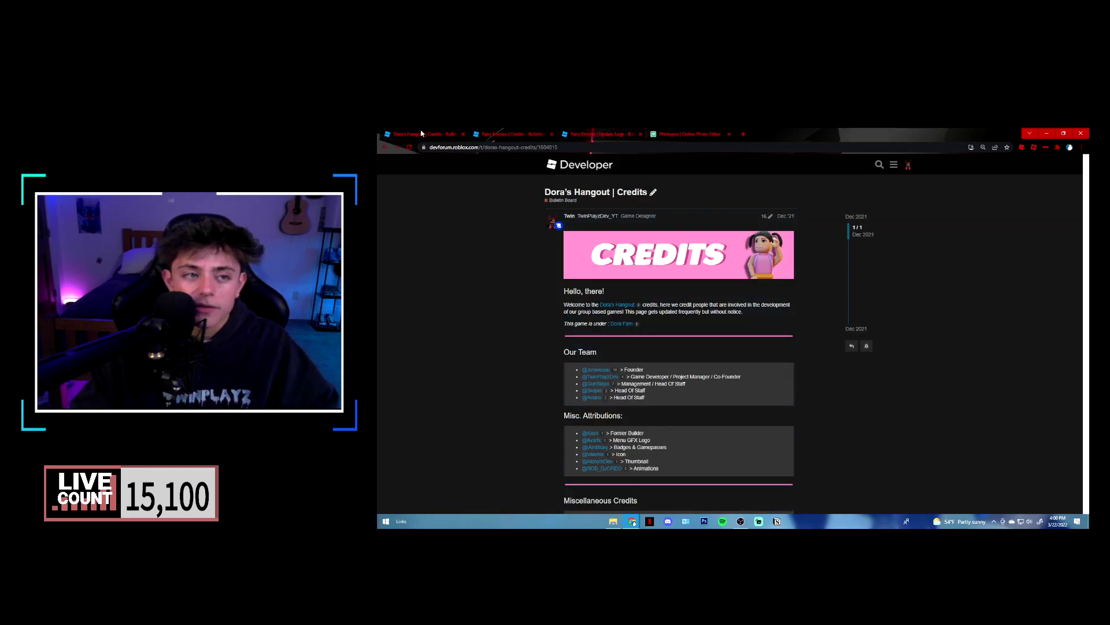
{"action": "left_click", "coordinate": [639, 134]}
{"action": "scroll", "coordinate": [676, 345], "scroll_direction": "up", "scroll_amount": 2}
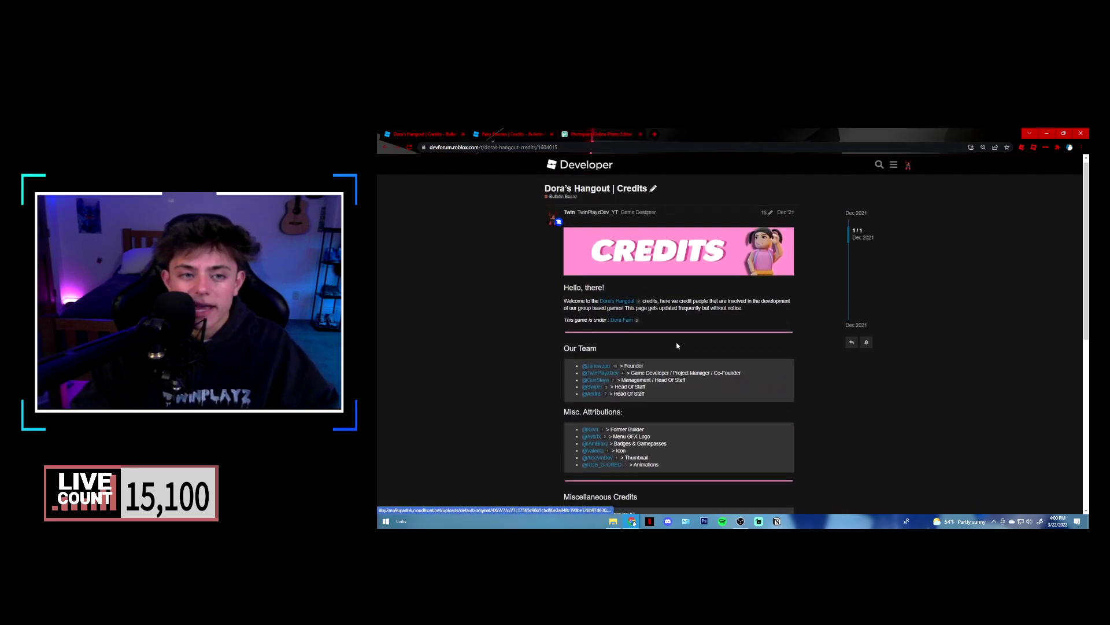
{"action": "scroll", "coordinate": [664, 340], "scroll_direction": "down", "scroll_amount": 4}
{"action": "scroll", "coordinate": [669, 345], "scroll_direction": "up", "scroll_amount": 5}
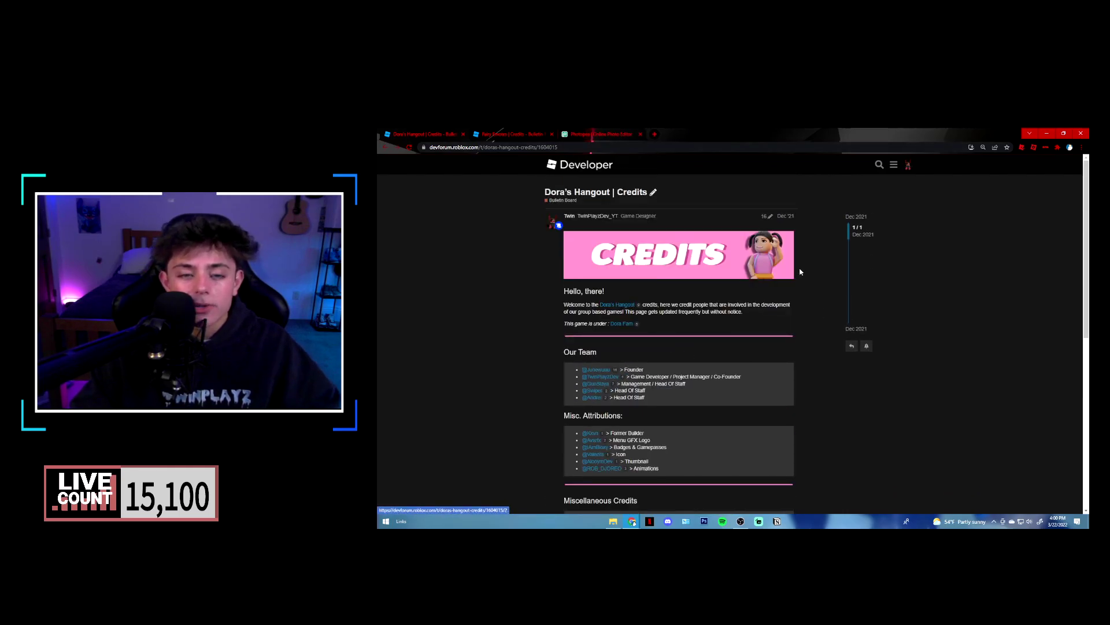
{"action": "left_click", "coordinate": [530, 132]}
{"action": "left_click", "coordinate": [415, 132]}
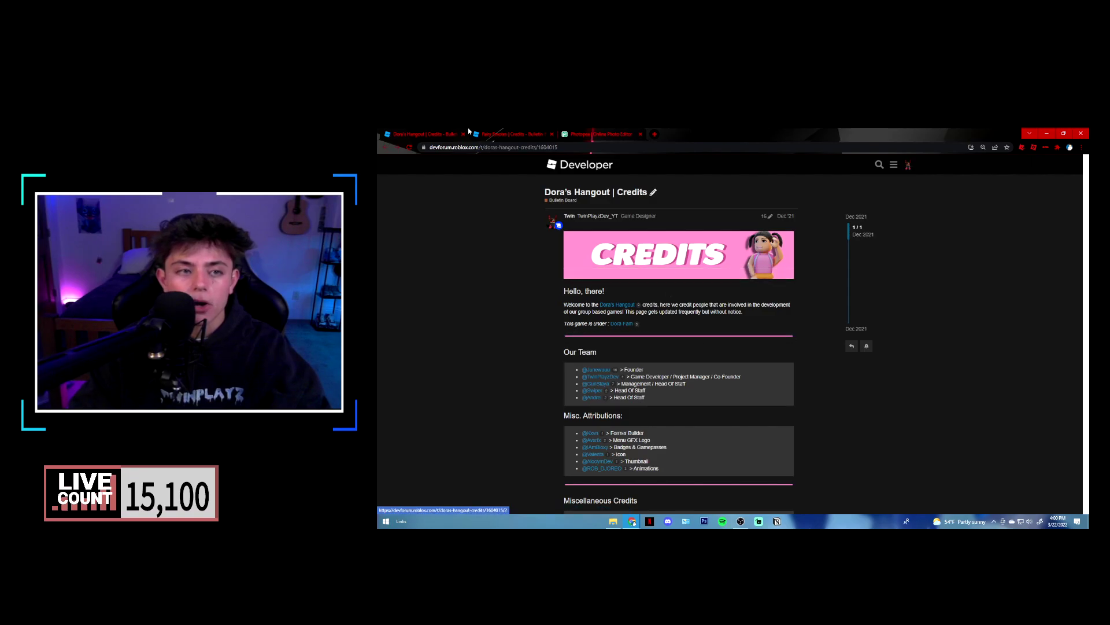
- Flip between the Fairy Emotes and Dora's Hangout credits topics, ending on Dora's Hangout
{"action": "key", "text": "ctrl+Tab"}
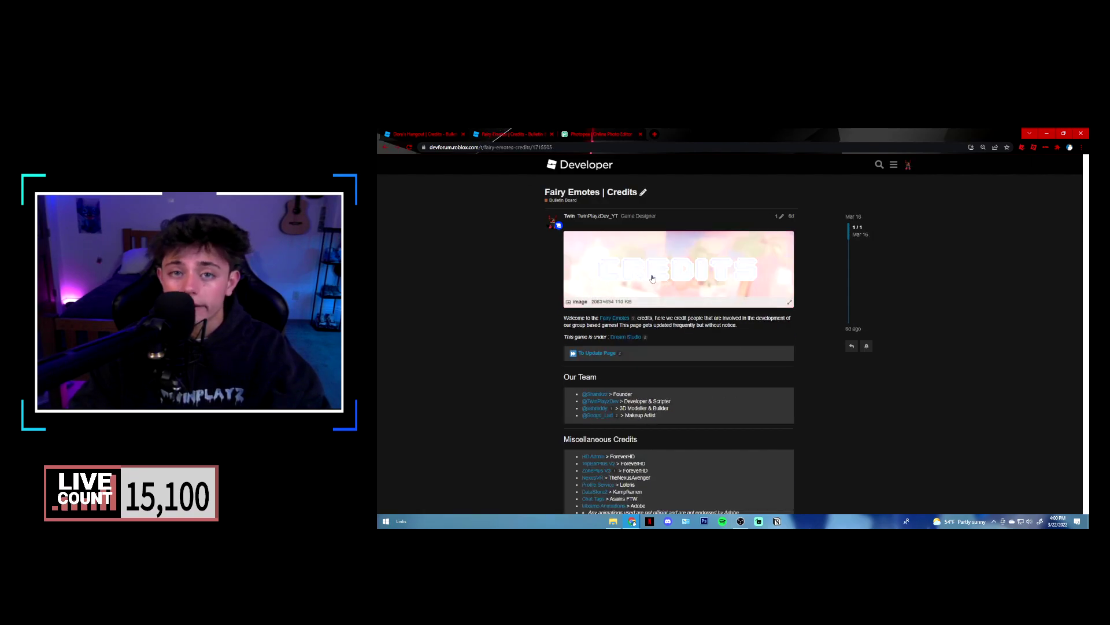
{"action": "key", "text": "ctrl+shift+Tab"}
{"action": "key", "text": "ctrl+Tab"}
{"action": "key", "text": "ctrl+shift+Tab"}
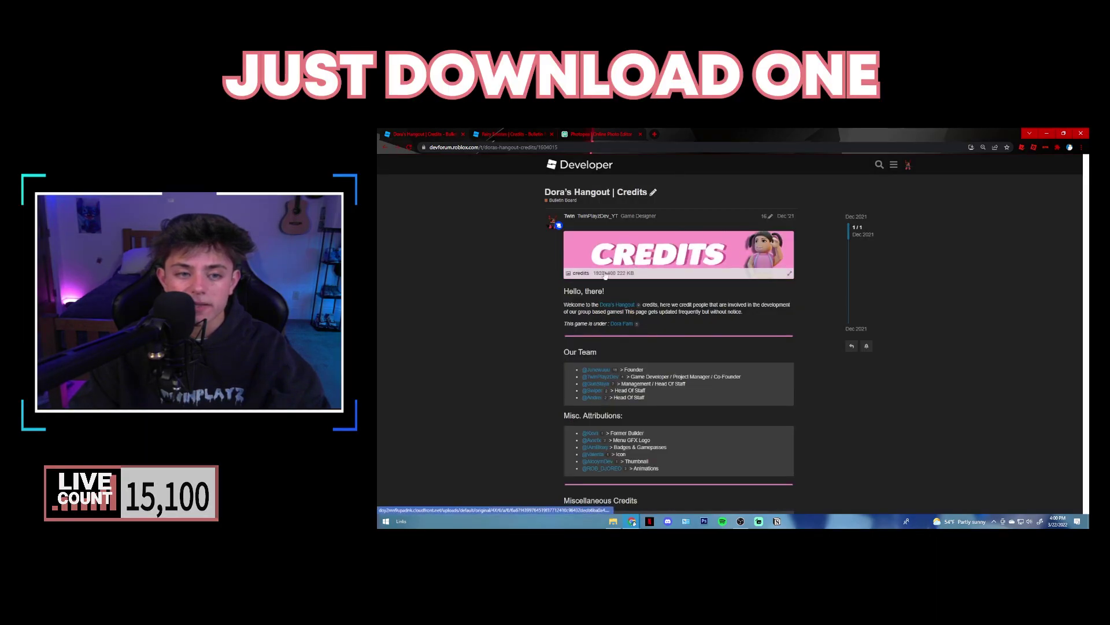
- Download the CREDITS banner image from the Dora's Hangout post as credits.png
{"action": "left_click", "coordinate": [631, 261]}
{"action": "left_click", "coordinate": [494, 405]}
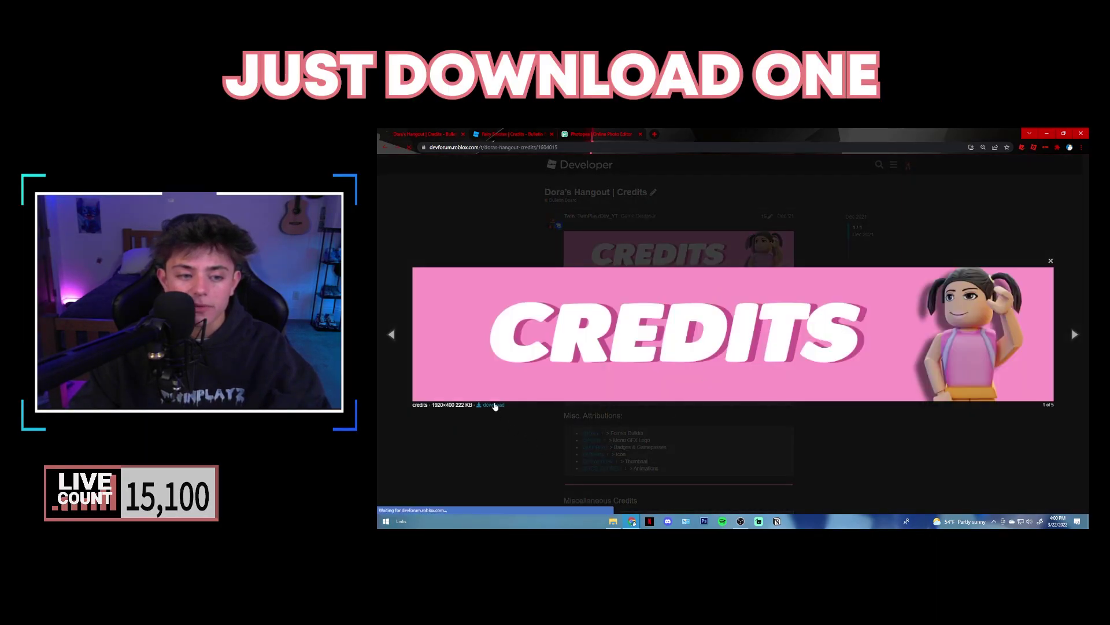
{"action": "left_click", "coordinate": [559, 465]}
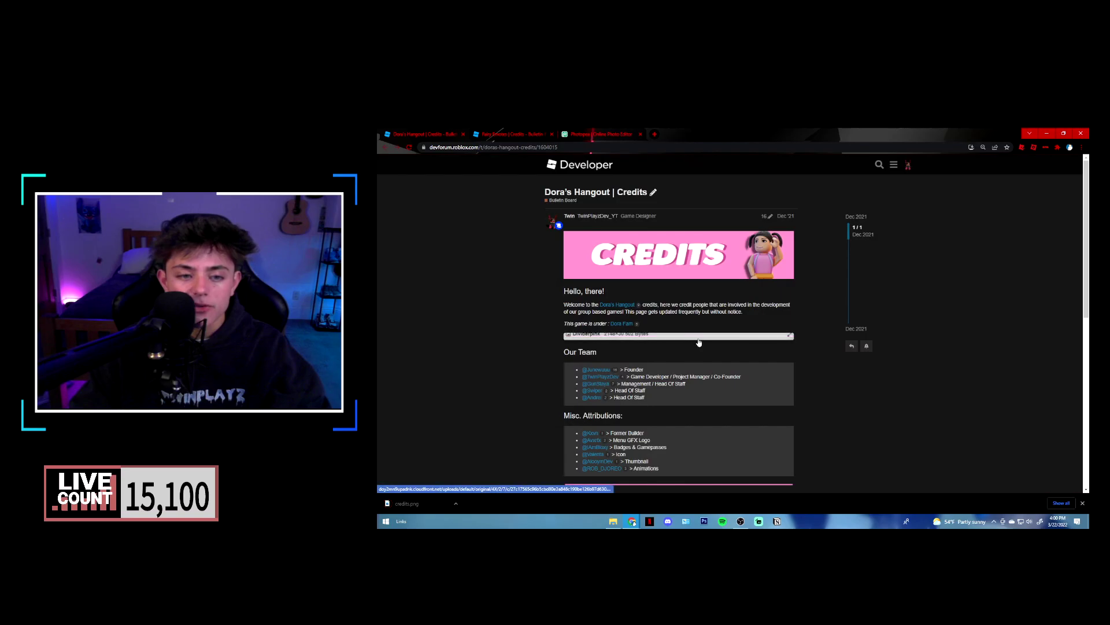
- Download the pink divider image as Dividerpink.png, then close the ABOUTME project in Photopea
{"action": "left_click", "coordinate": [694, 337]}
{"action": "left_click", "coordinate": [480, 333]}
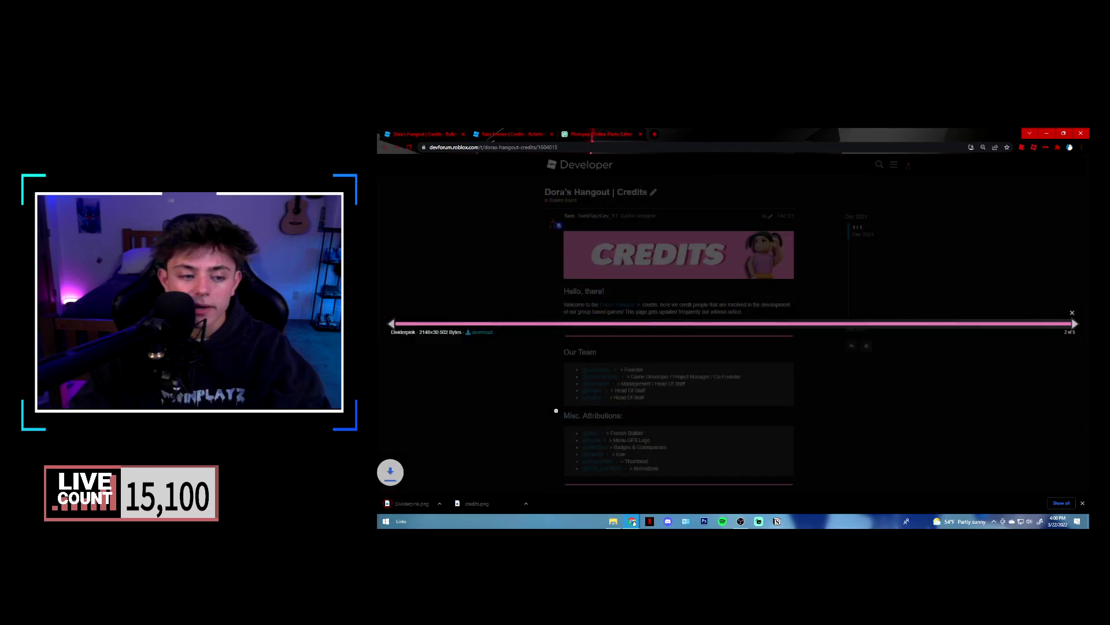
{"action": "left_click", "coordinate": [713, 174]}
{"action": "left_click", "coordinate": [616, 134]}
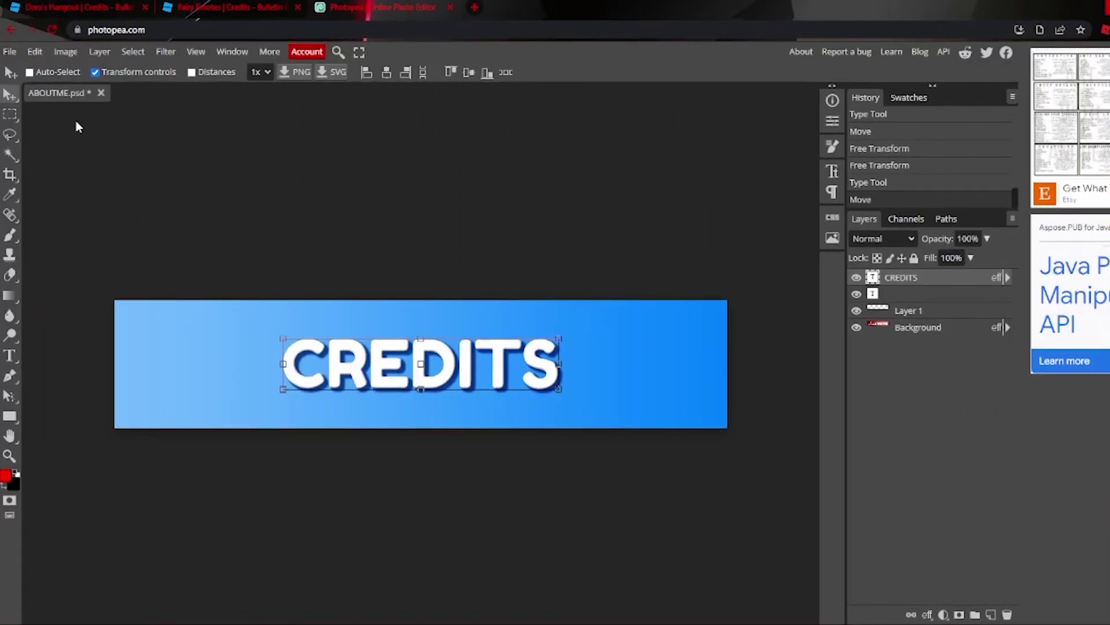
{"action": "left_click", "coordinate": [437, 184]}
- Discard the ABOUTME changes, open Dividerpink.png and shift the divider about 8 px right
{"action": "left_click", "coordinate": [671, 116]}
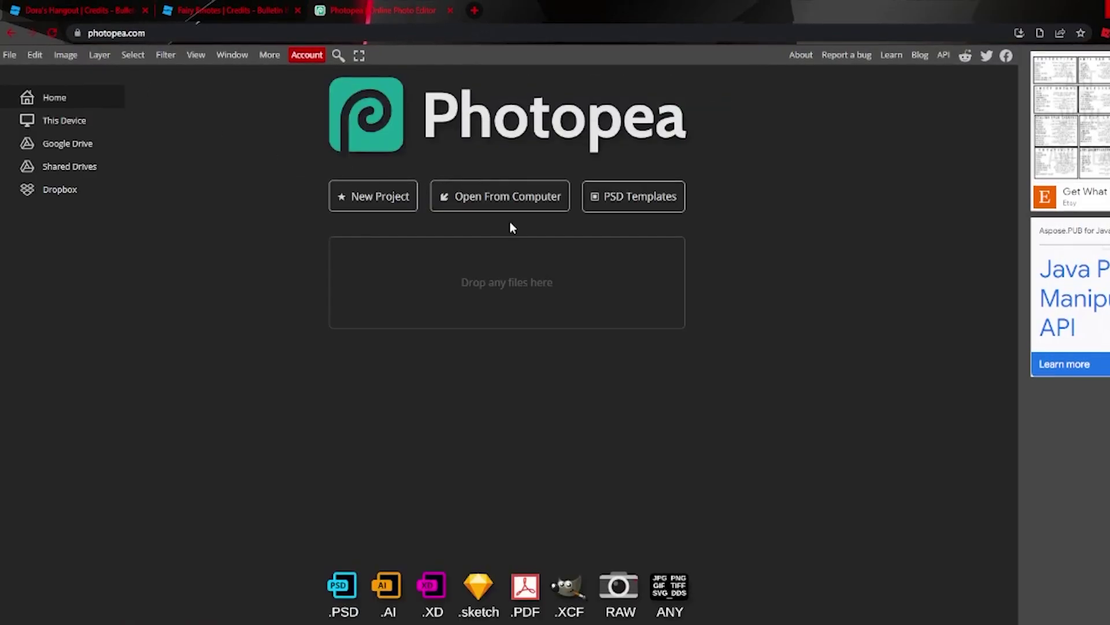
{"action": "left_click_drag", "start_coordinate": [491, 622], "coordinate": [490, 306]}
{"action": "left_click", "coordinate": [566, 324]}
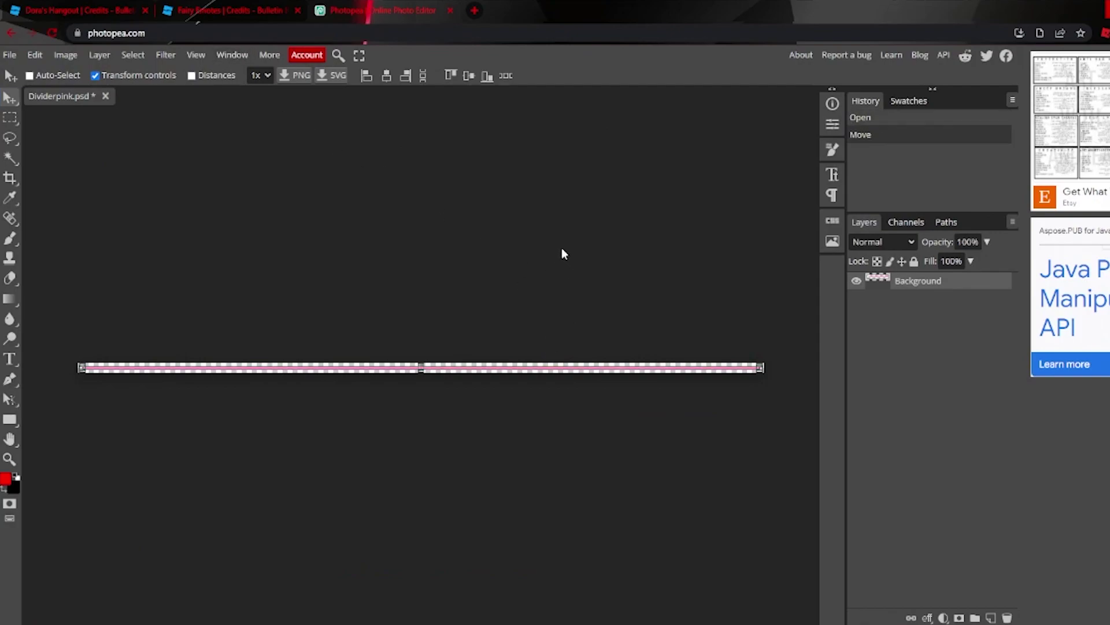
{"action": "left_click_drag", "start_coordinate": [495, 426], "coordinate": [500, 426]}
{"action": "left_click", "coordinate": [920, 618]}
- Give the divider a Gradient Overlay running from #7cc0ff to #0083ff
{"action": "left_click", "coordinate": [924, 617]}
{"action": "left_click", "coordinate": [982, 541]}
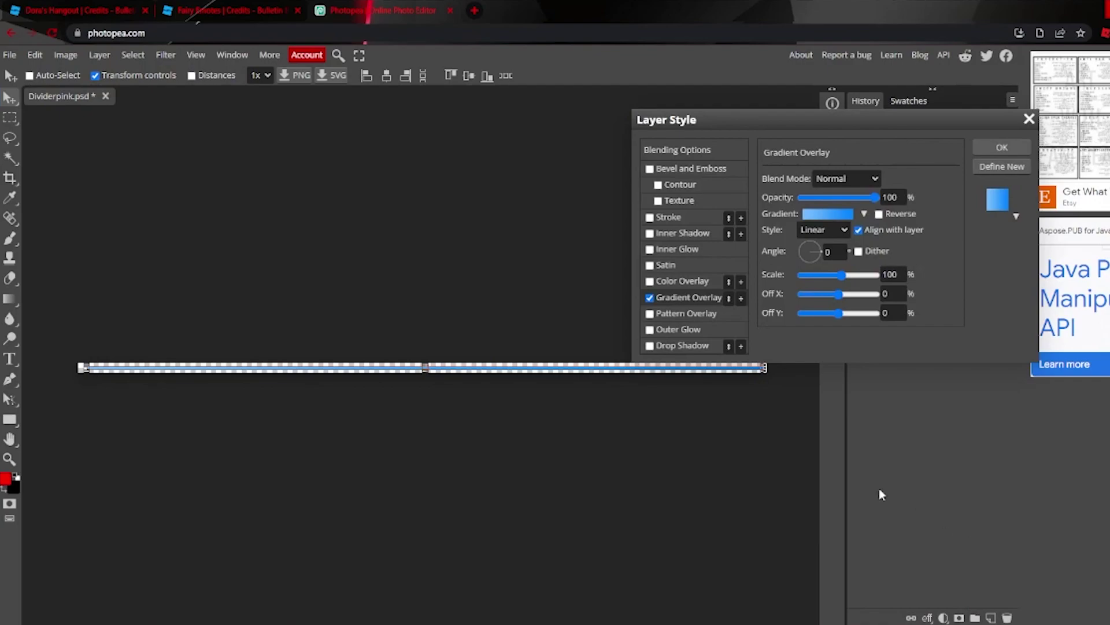
{"action": "left_click", "coordinate": [863, 214]}
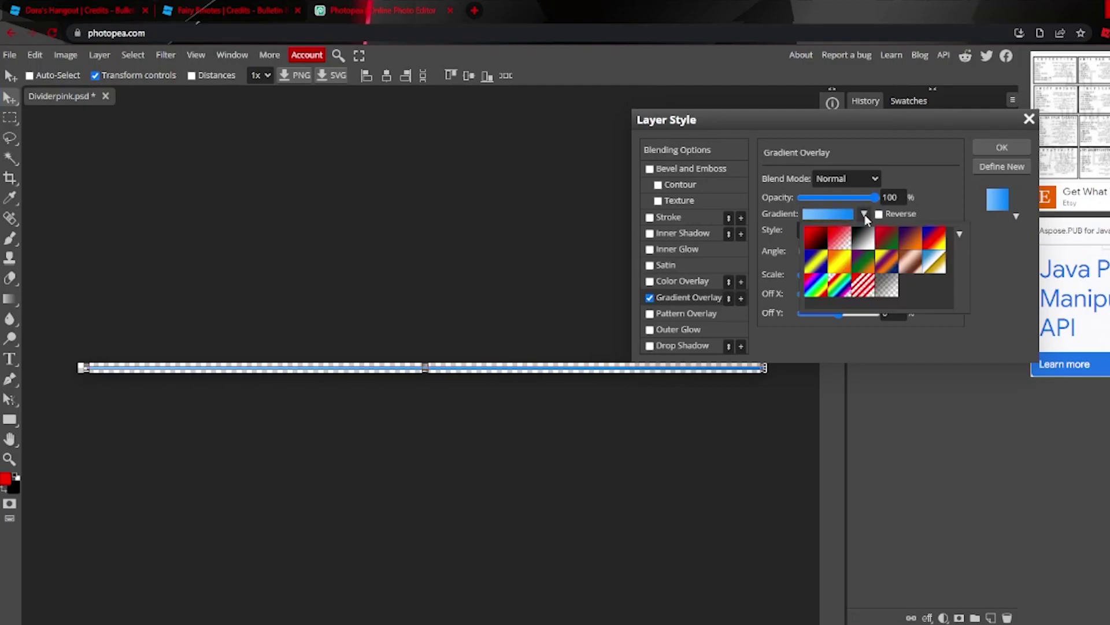
{"action": "left_click", "coordinate": [842, 216]}
{"action": "left_click", "coordinate": [206, 410]}
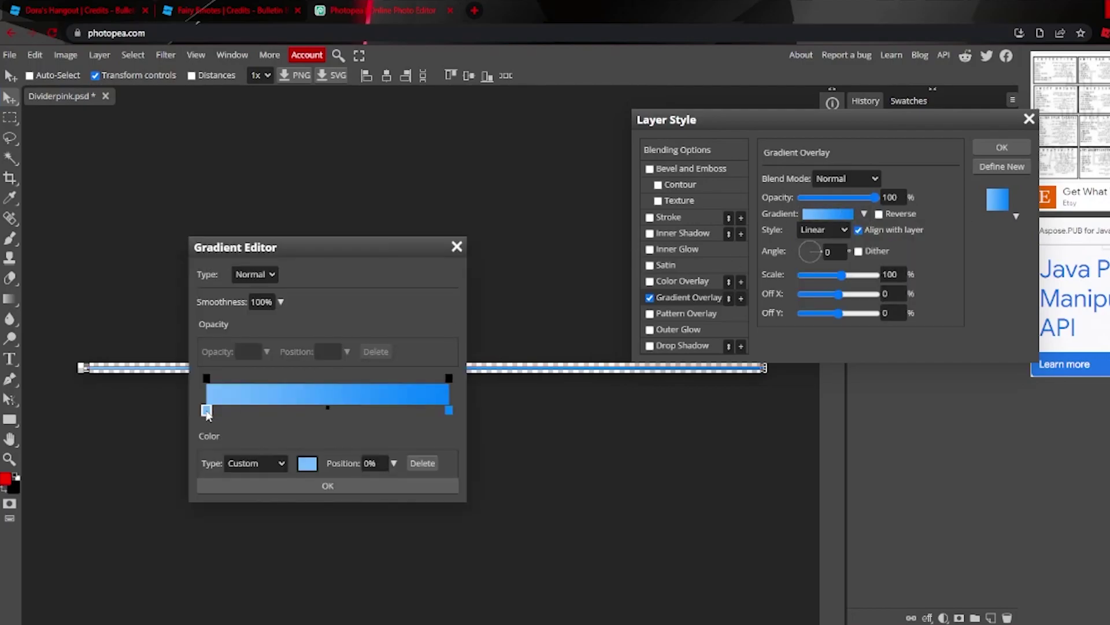
{"action": "left_click", "coordinate": [207, 410]}
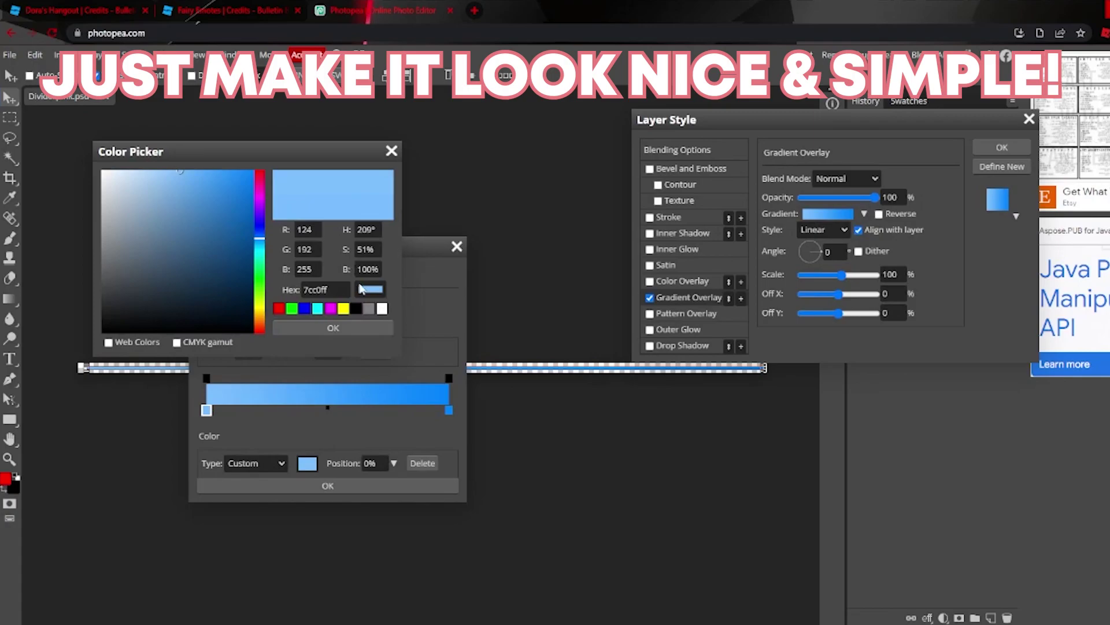
{"action": "left_click", "coordinate": [334, 327]}
{"action": "double_click", "coordinate": [449, 411]}
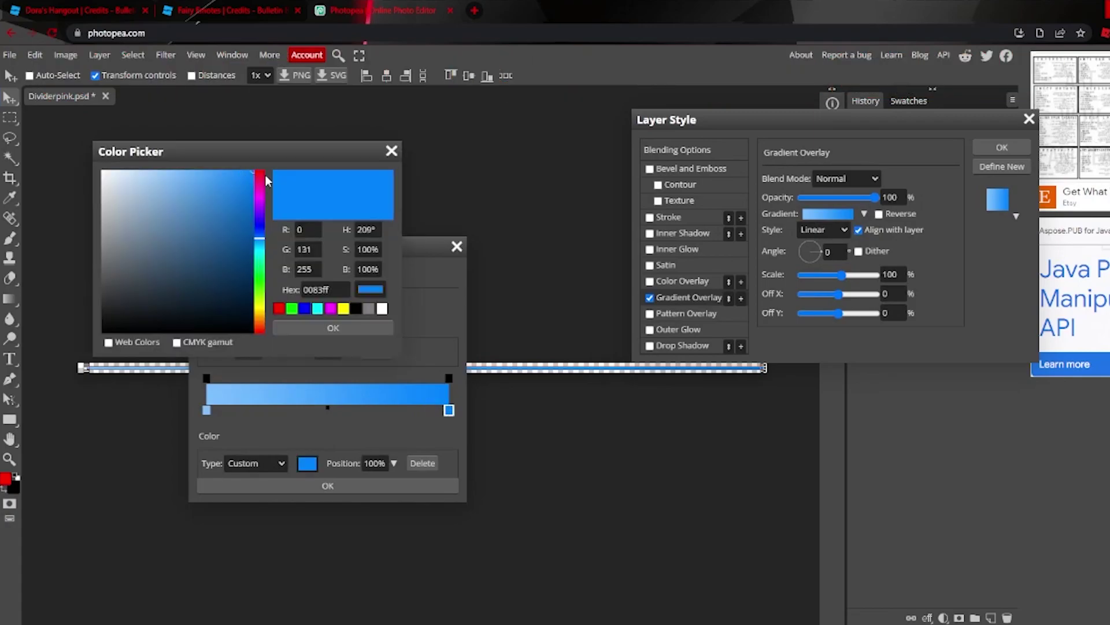
{"action": "left_click", "coordinate": [366, 327]}
{"action": "left_click", "coordinate": [414, 486]}
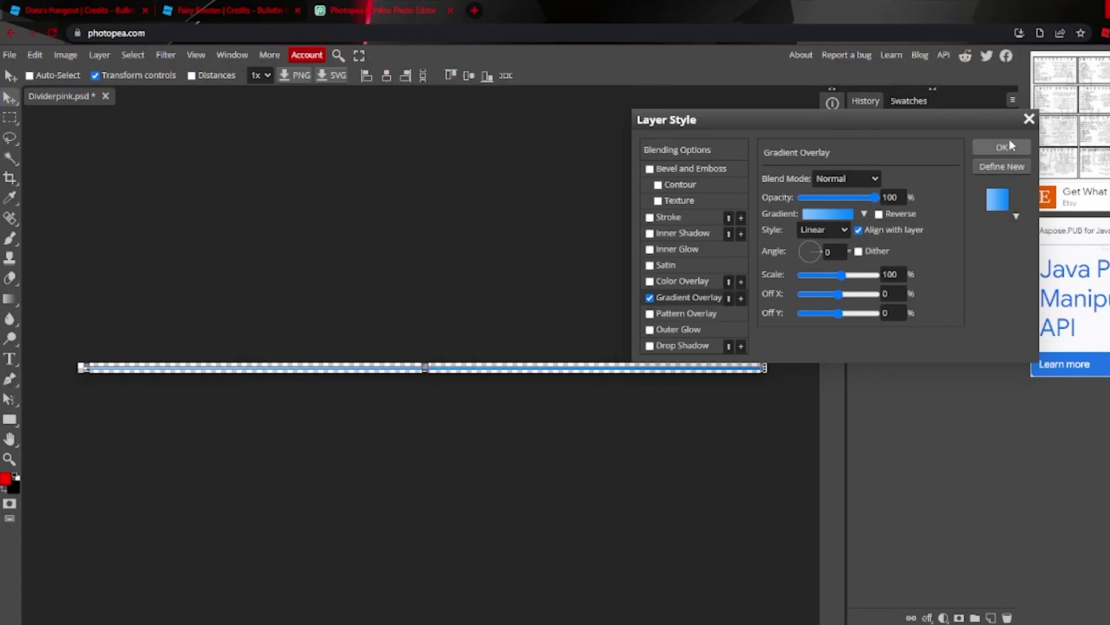
{"action": "left_click", "coordinate": [1005, 146]}
{"action": "left_click", "coordinate": [19, 55]}
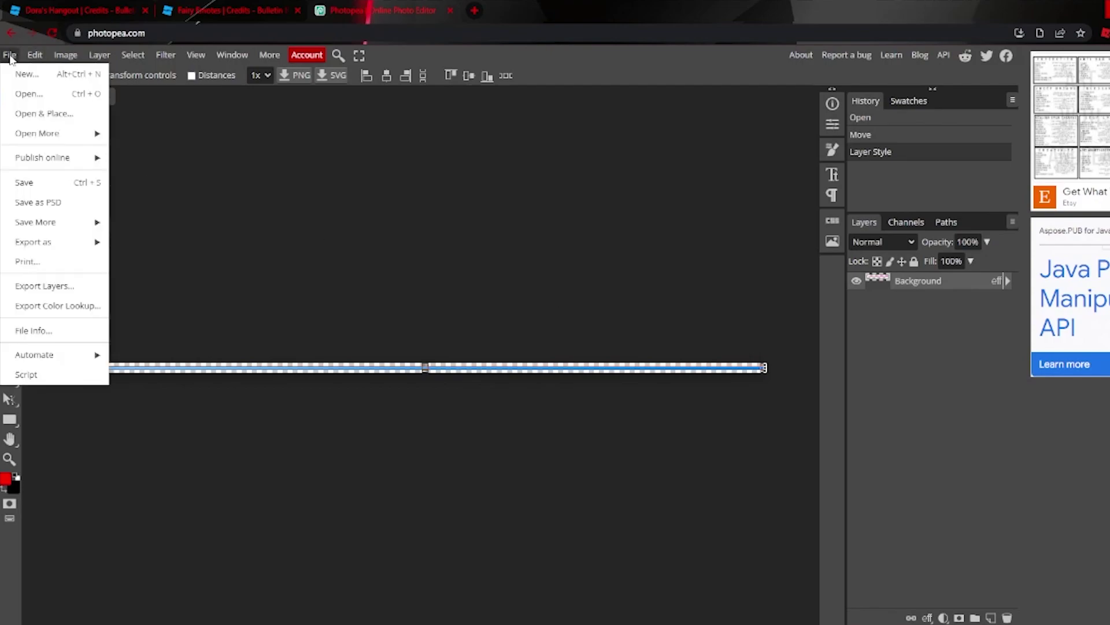
- Abandon the JPG export and close Dividerpink.psd without saving
{"action": "mouse_move", "coordinate": [55, 243]}
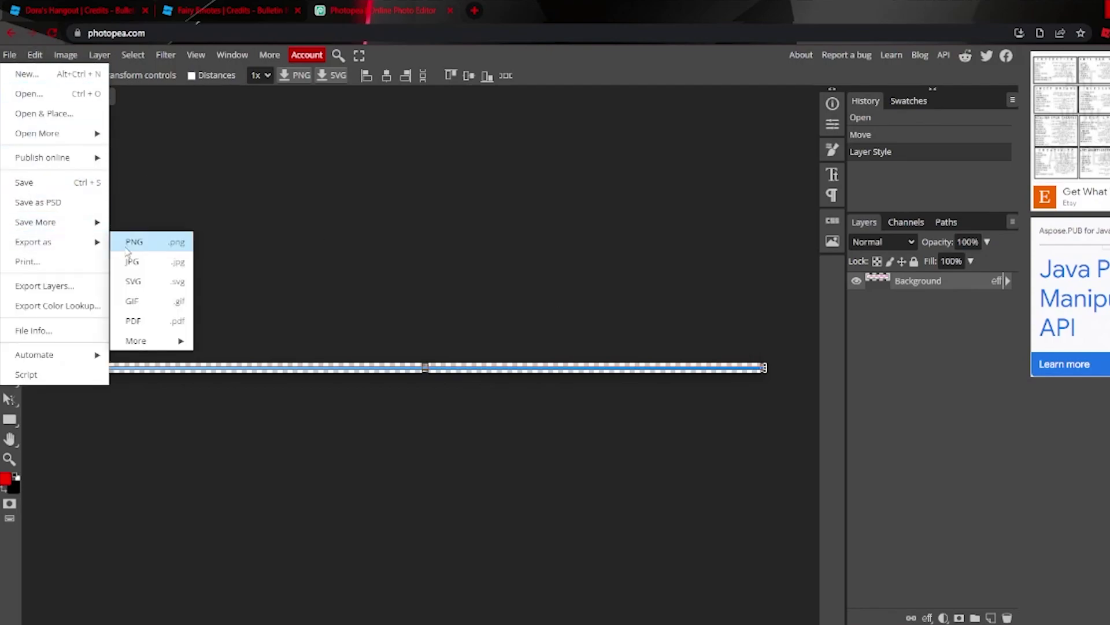
{"action": "left_click", "coordinate": [135, 258]}
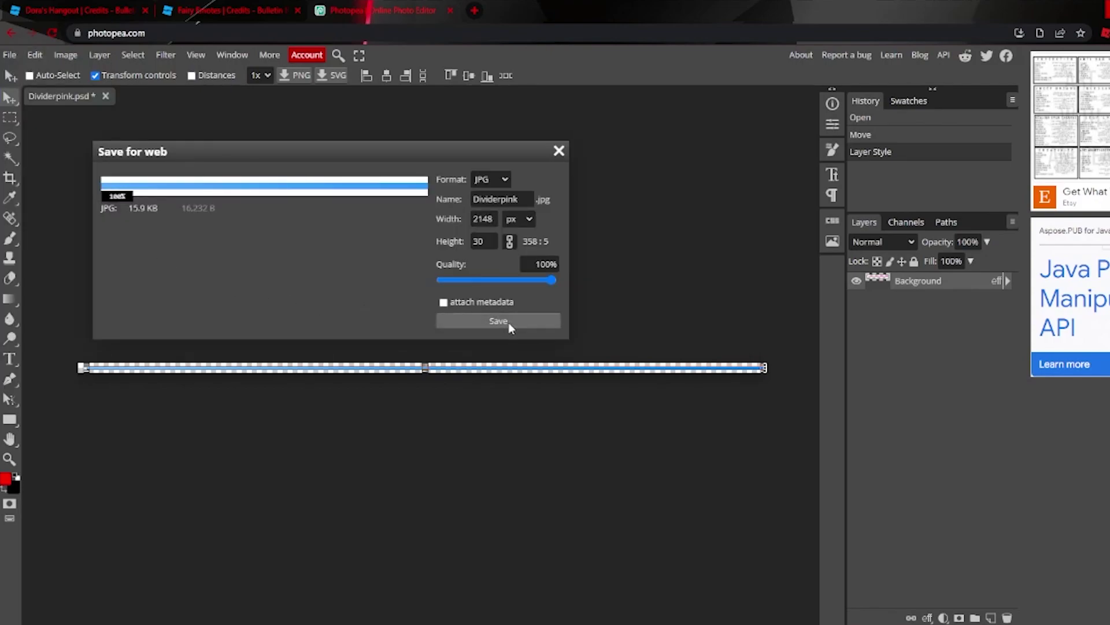
{"action": "left_click", "coordinate": [558, 150]}
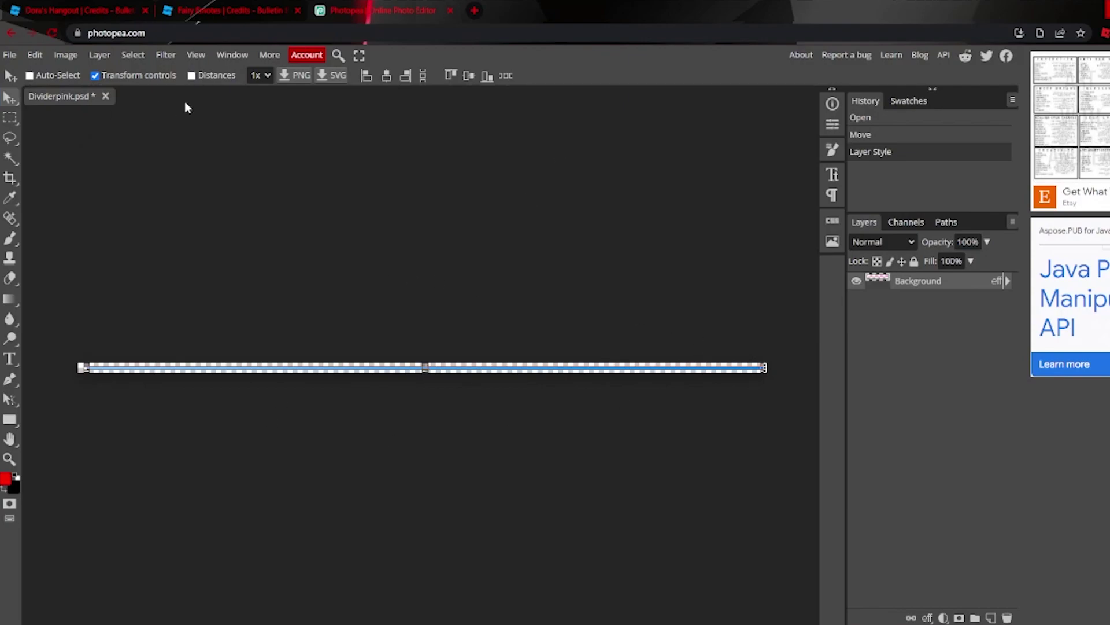
{"action": "left_click", "coordinate": [105, 96]}
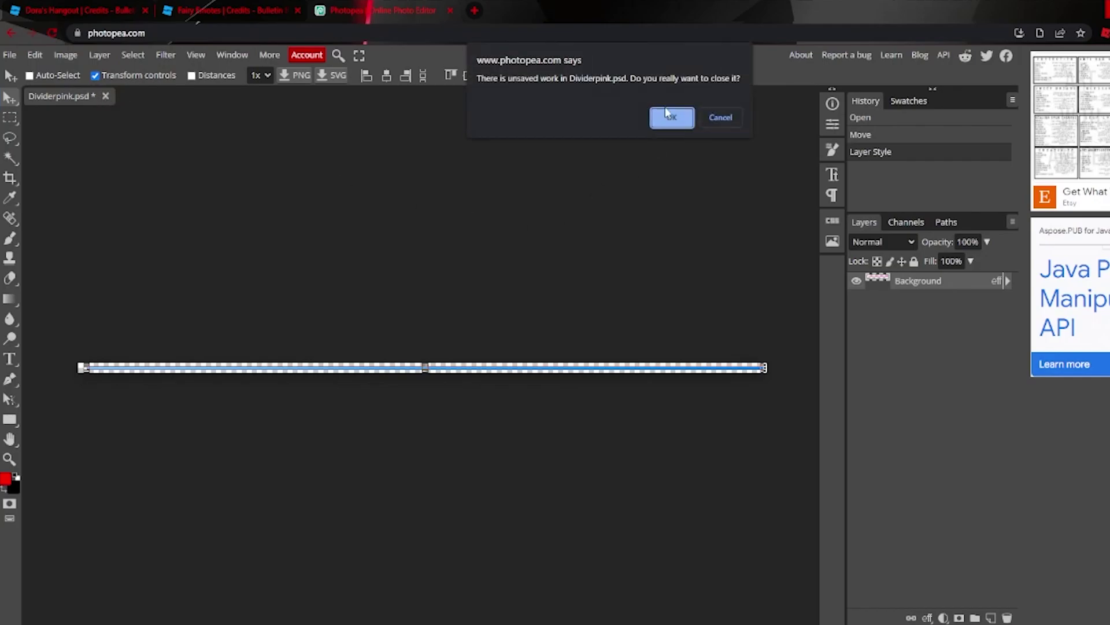
{"action": "left_click", "coordinate": [666, 111]}
- Open credits.psd, apply the blue Gradient Overlay to the banner, and add an empty Layer 1
{"action": "left_click_drag", "start_coordinate": [279, 528], "coordinate": [474, 301]}
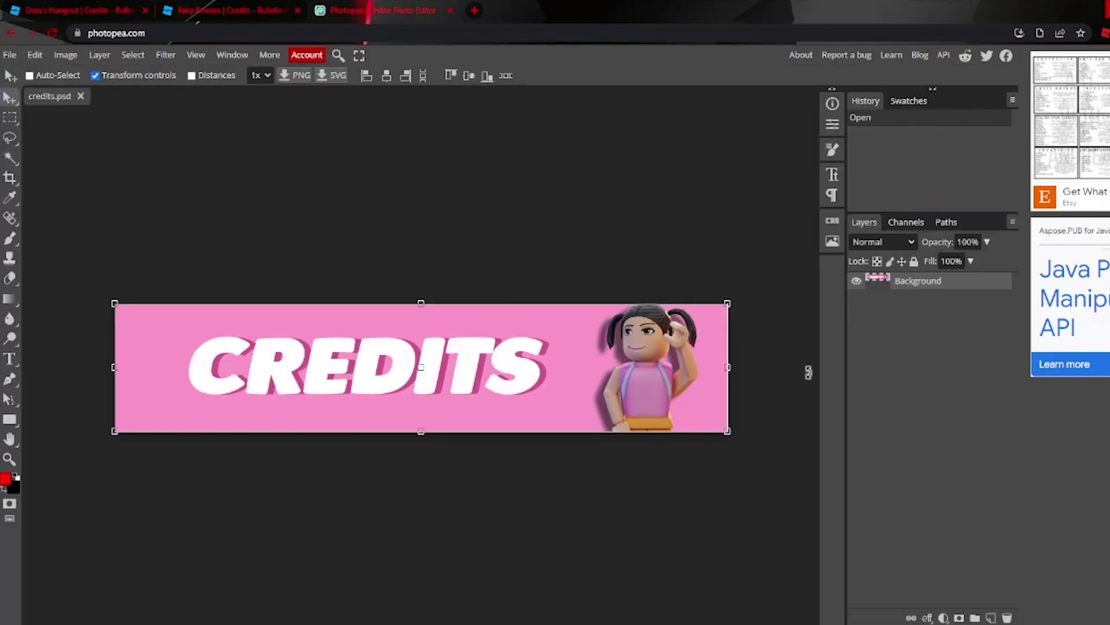
{"action": "left_click", "coordinate": [927, 618]}
{"action": "left_click", "coordinate": [954, 583]}
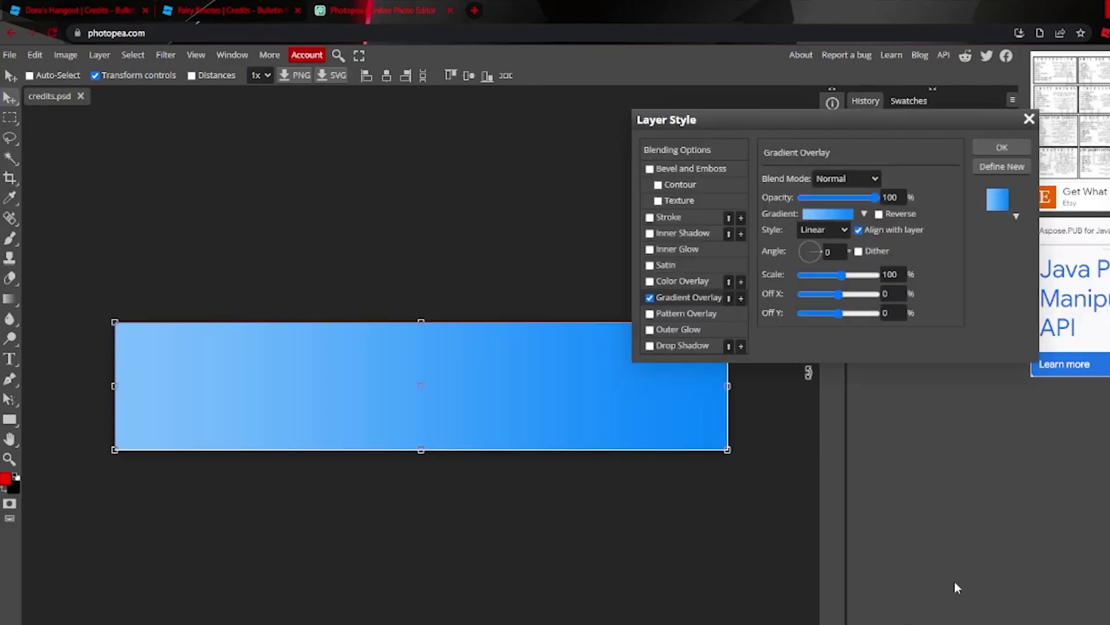
{"action": "left_click", "coordinate": [809, 230]}
{"action": "left_click", "coordinate": [1002, 146]}
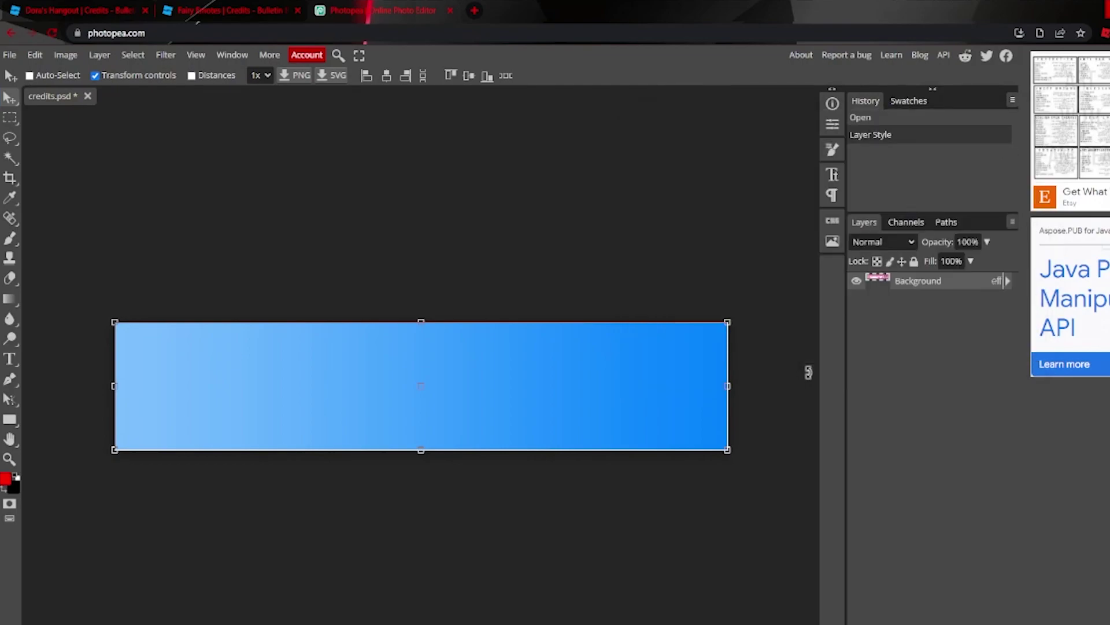
{"action": "left_click", "coordinate": [983, 618]}
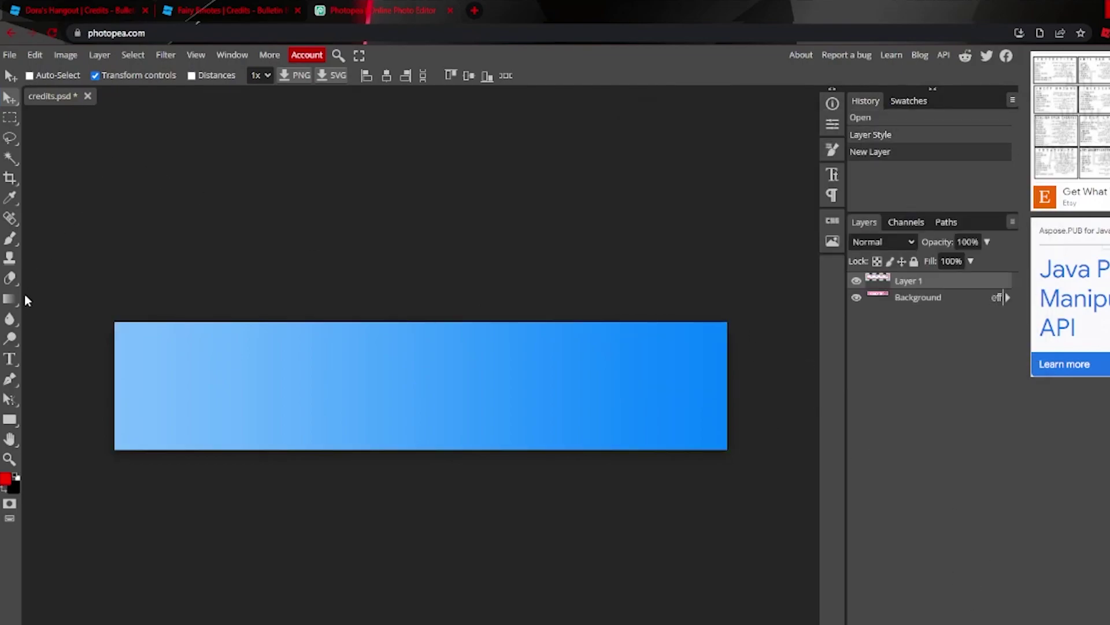
- Type CREDITS on the banner and nudge it toward the centre
{"action": "left_click", "coordinate": [10, 358]}
{"action": "left_click", "coordinate": [280, 383]}
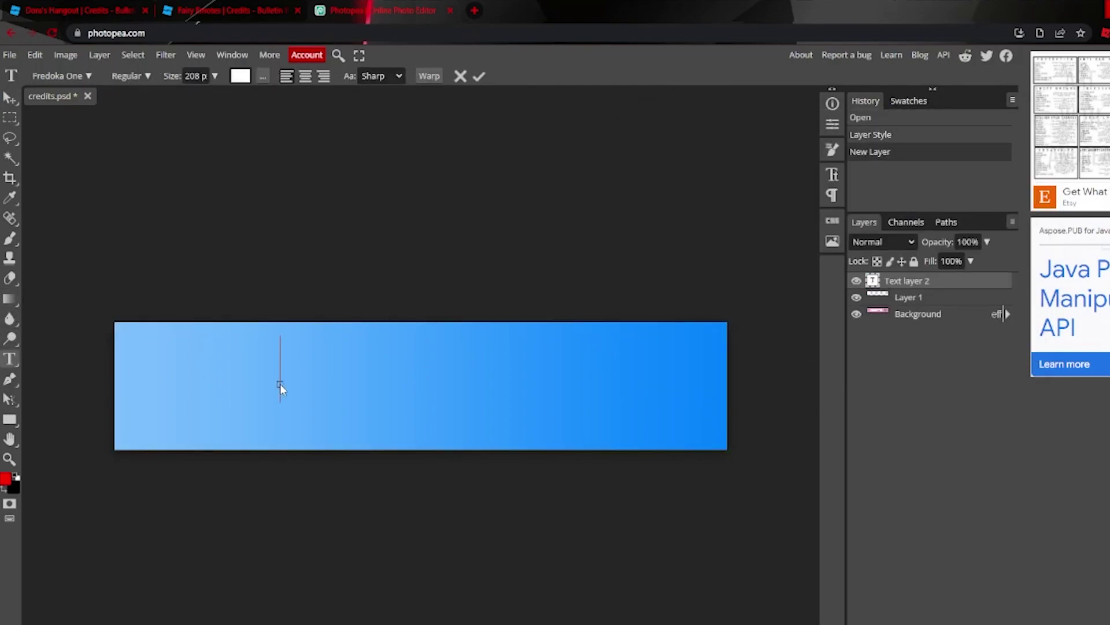
{"action": "type", "text": "CREDITS"}
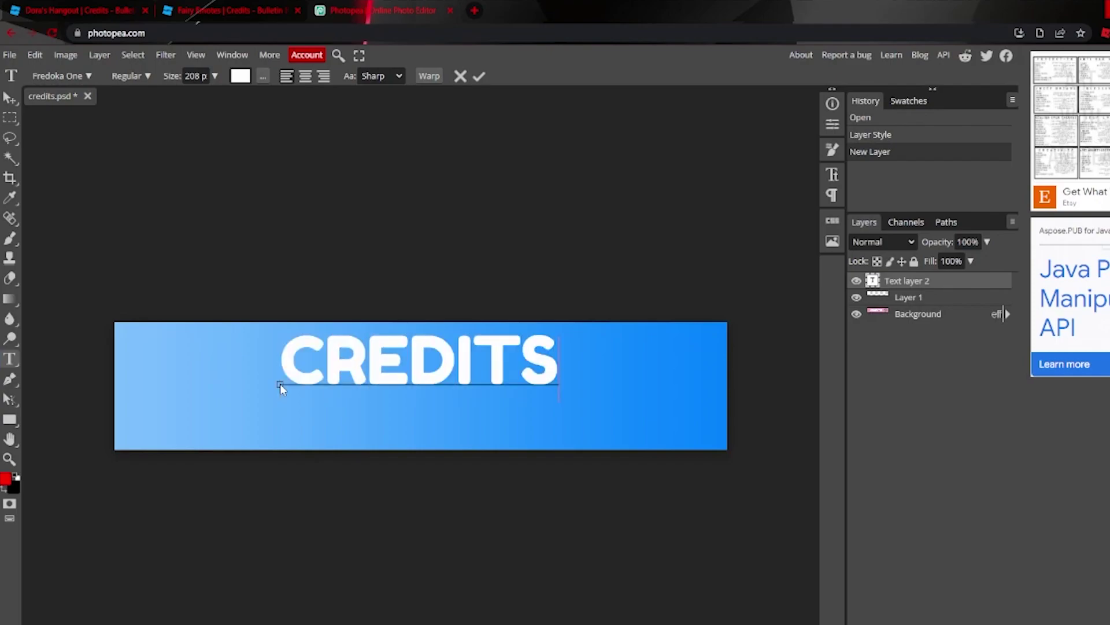
{"action": "left_click", "coordinate": [10, 96]}
{"action": "mouse_move", "coordinate": [501, 382]}
{"action": "left_mouse_down"}
{"action": "mouse_move", "coordinate": [504, 393]}
{"action": "mouse_move", "coordinate": [492, 398]}
{"action": "mouse_move", "coordinate": [501, 397]}
{"action": "left_mouse_up"}
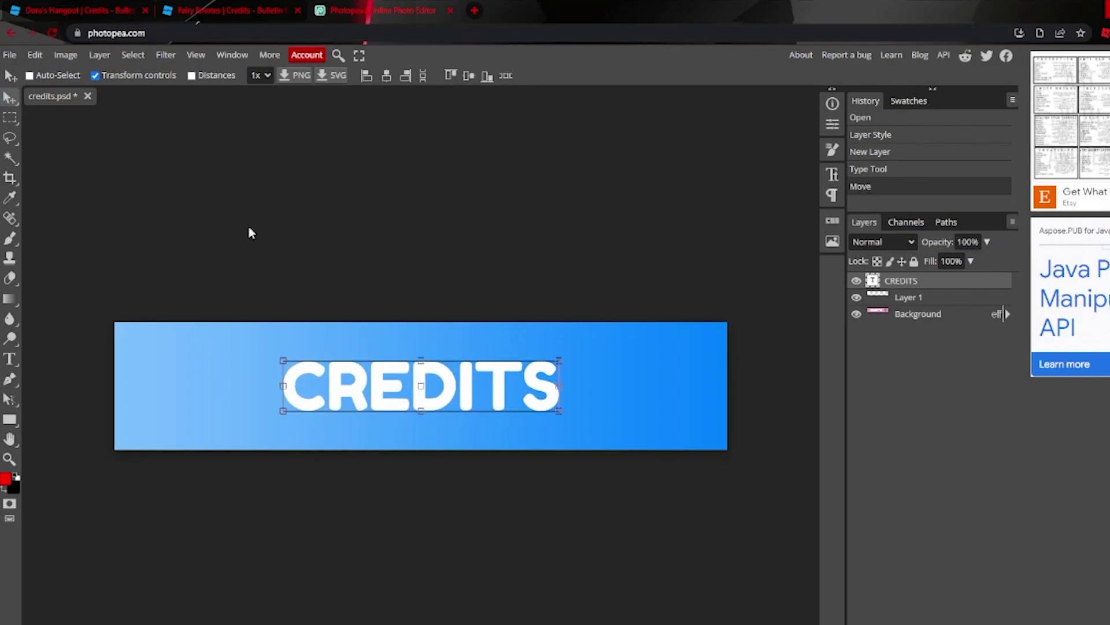
{"action": "left_click", "coordinate": [10, 55]}
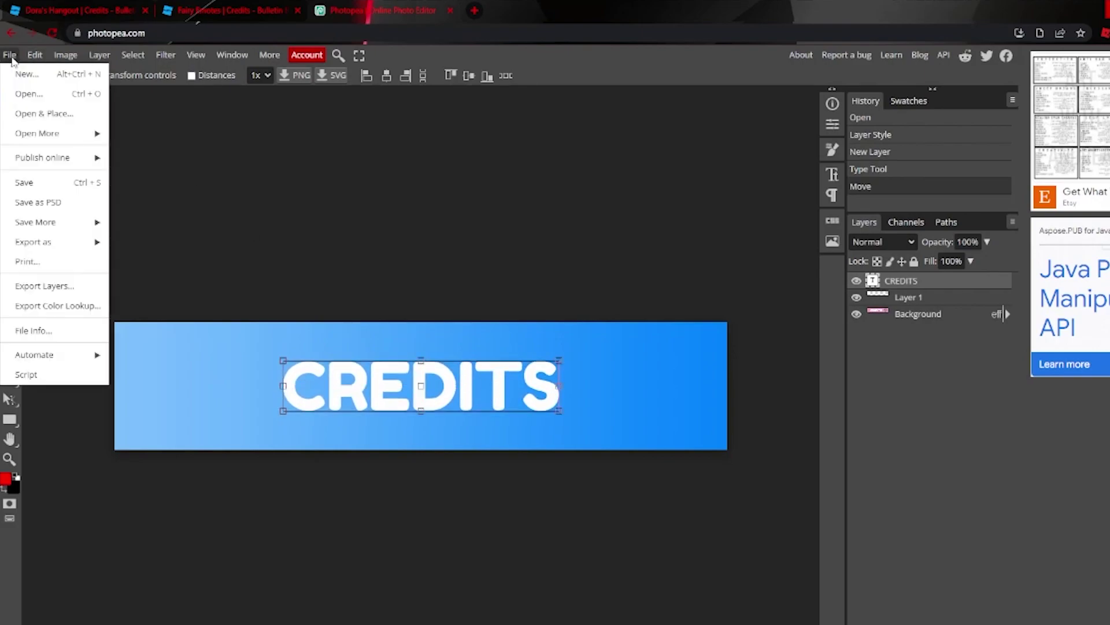
- Place the Roblox screenshot and scale it to about 256.7% so it covers the banner
{"action": "left_click", "coordinate": [37, 115]}
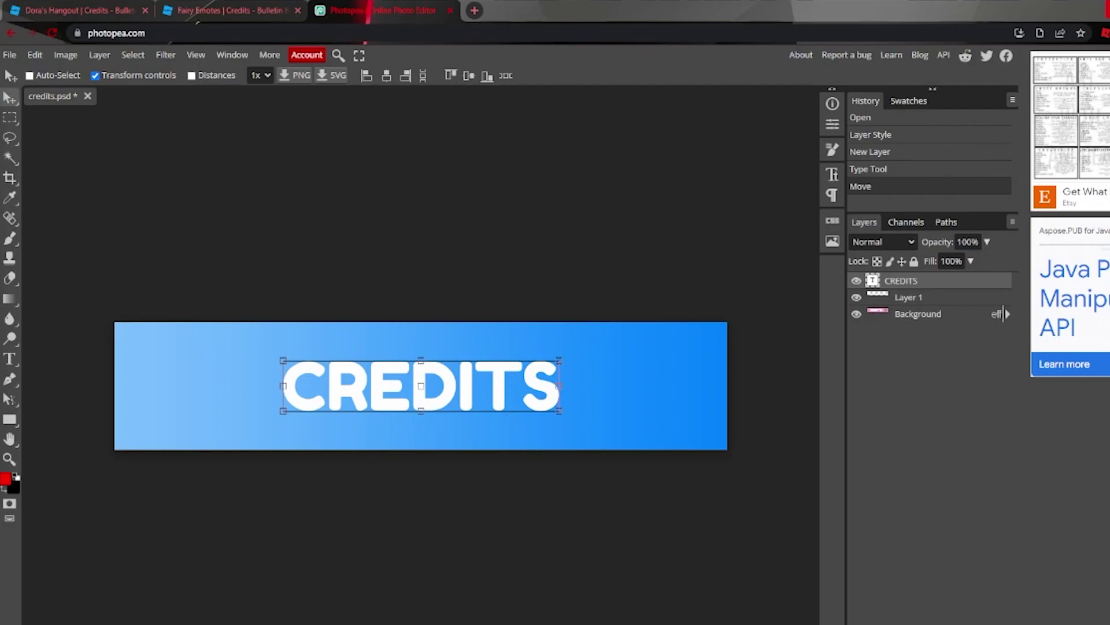
{"action": "left_click_drag", "start_coordinate": [1109, 407], "coordinate": [588, 407]}
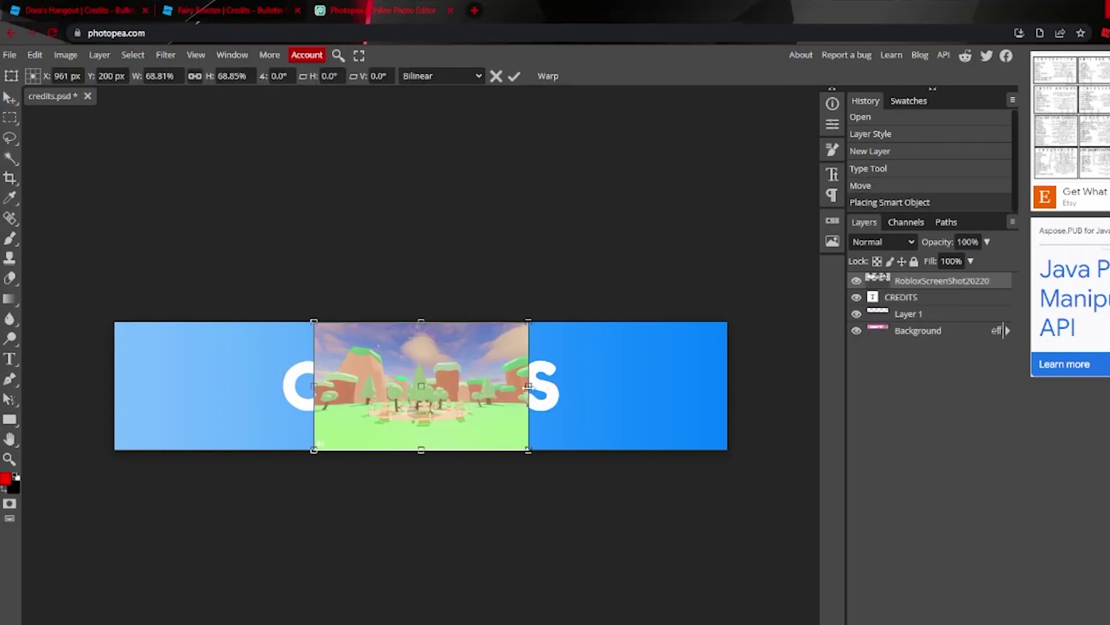
{"action": "left_click_drag", "start_coordinate": [529, 312], "coordinate": [751, 223]}
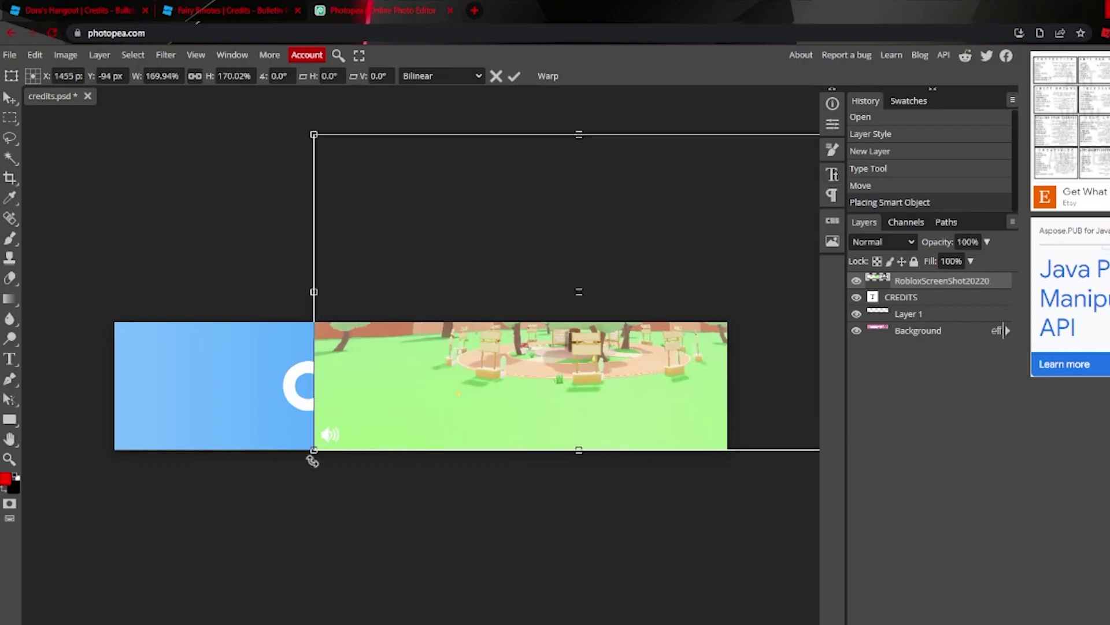
{"action": "left_click_drag", "start_coordinate": [314, 450], "coordinate": [42, 605]}
{"action": "left_click_drag", "start_coordinate": [541, 418], "coordinate": [518, 381]}
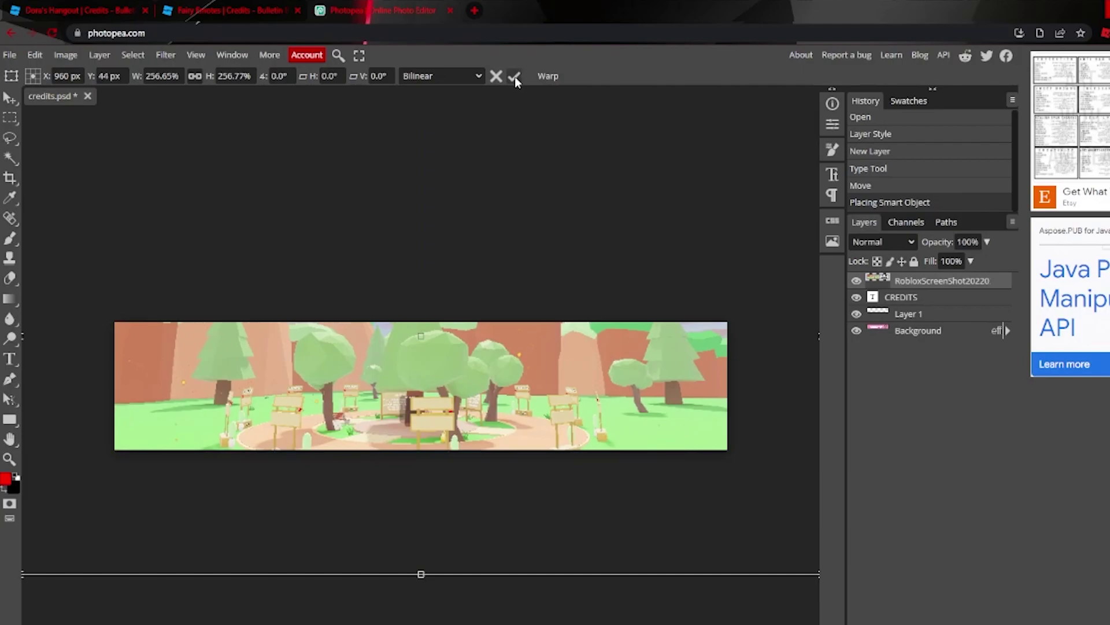
{"action": "left_click", "coordinate": [515, 77]}
{"action": "left_click", "coordinate": [166, 55]}
- Apply a Gaussian Blur to the Roblox screenshot after cancelling a Box Blur
{"action": "mouse_move", "coordinate": [190, 182]}
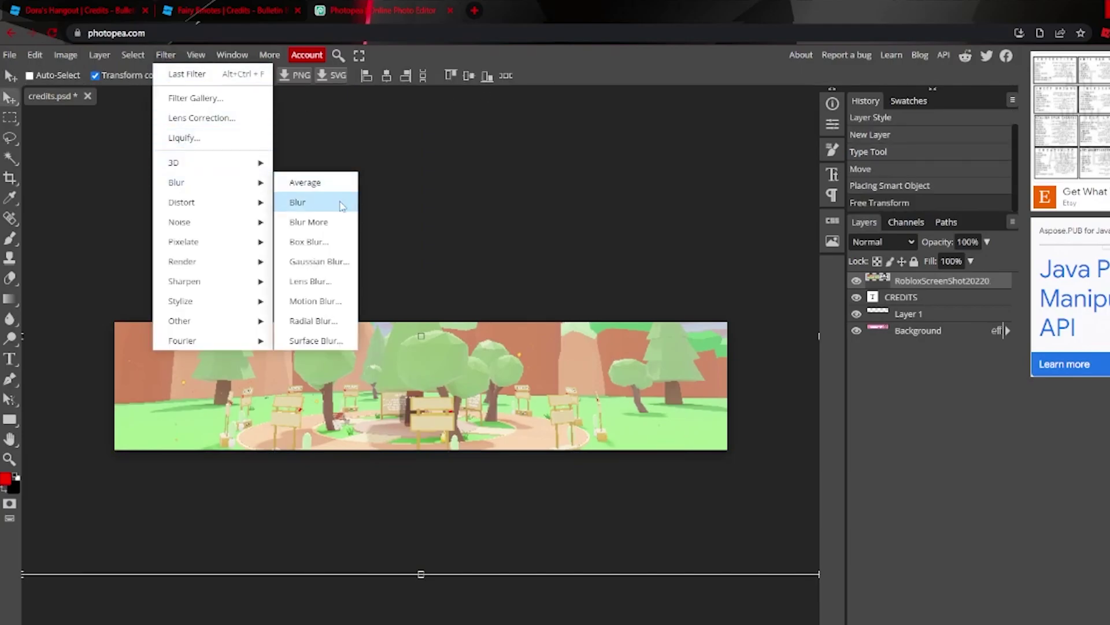
{"action": "left_click", "coordinate": [309, 242]}
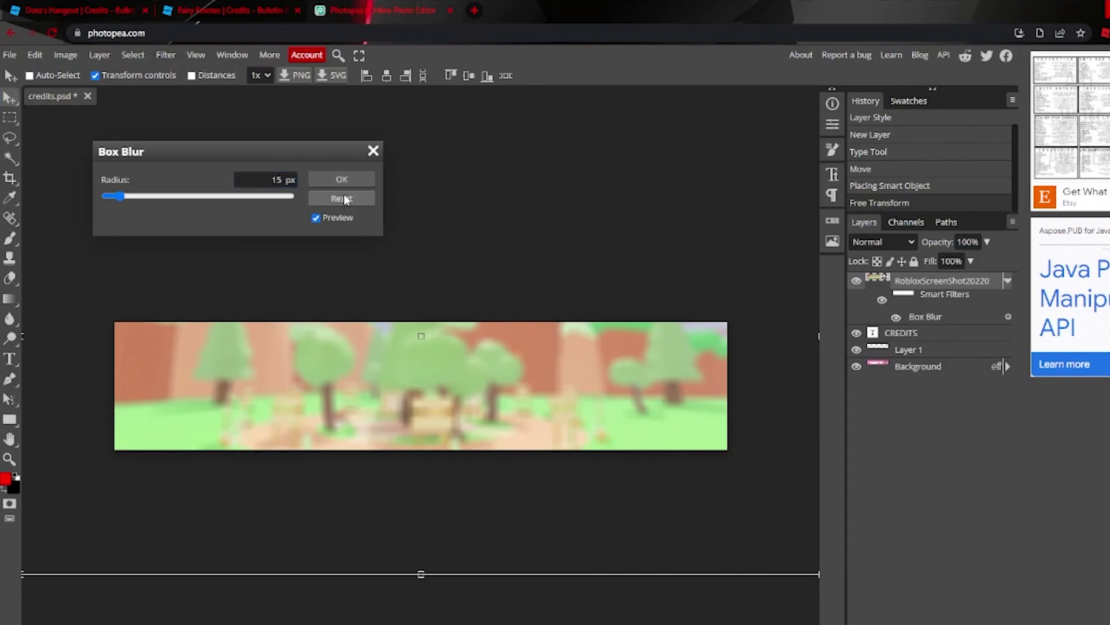
{"action": "left_click", "coordinate": [373, 151]}
{"action": "left_click", "coordinate": [165, 54]}
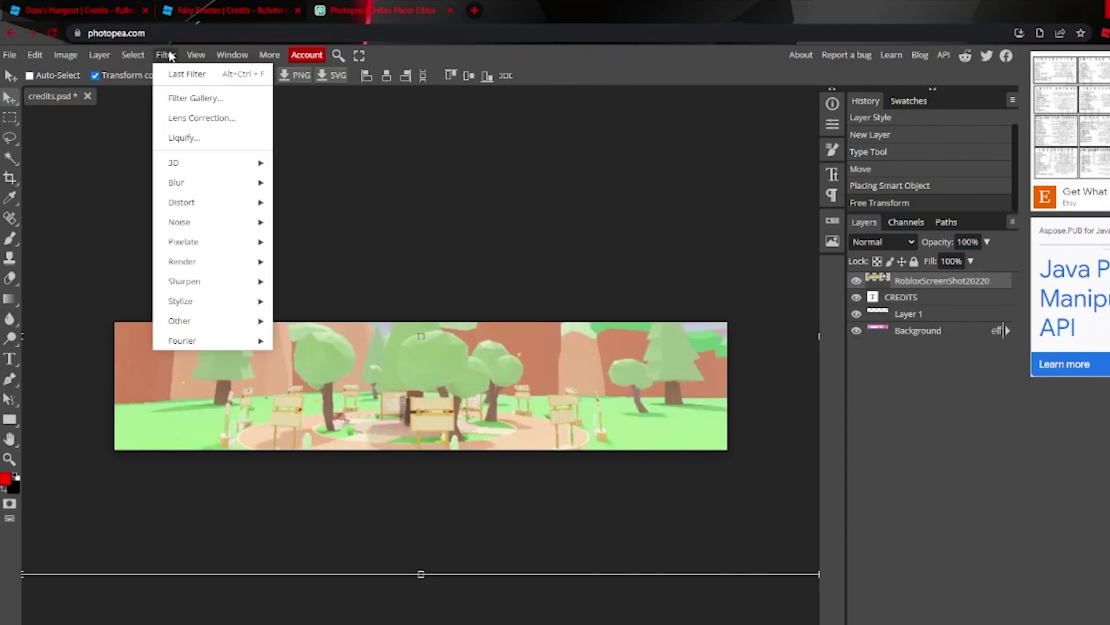
{"action": "mouse_move", "coordinate": [210, 186]}
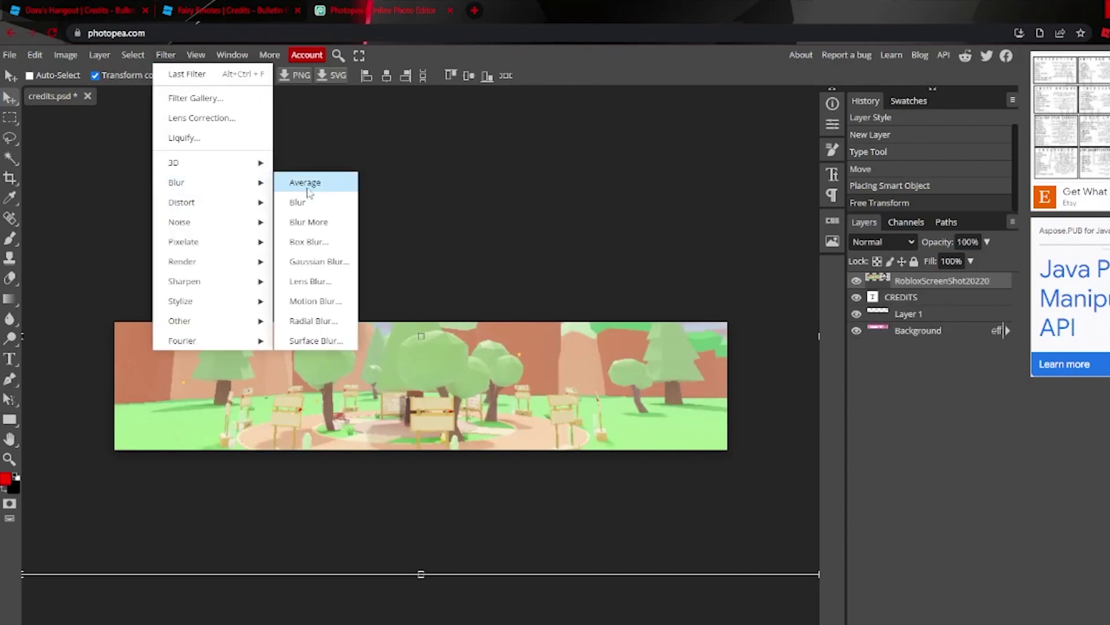
{"action": "left_click", "coordinate": [319, 260]}
{"action": "left_click", "coordinate": [341, 178]}
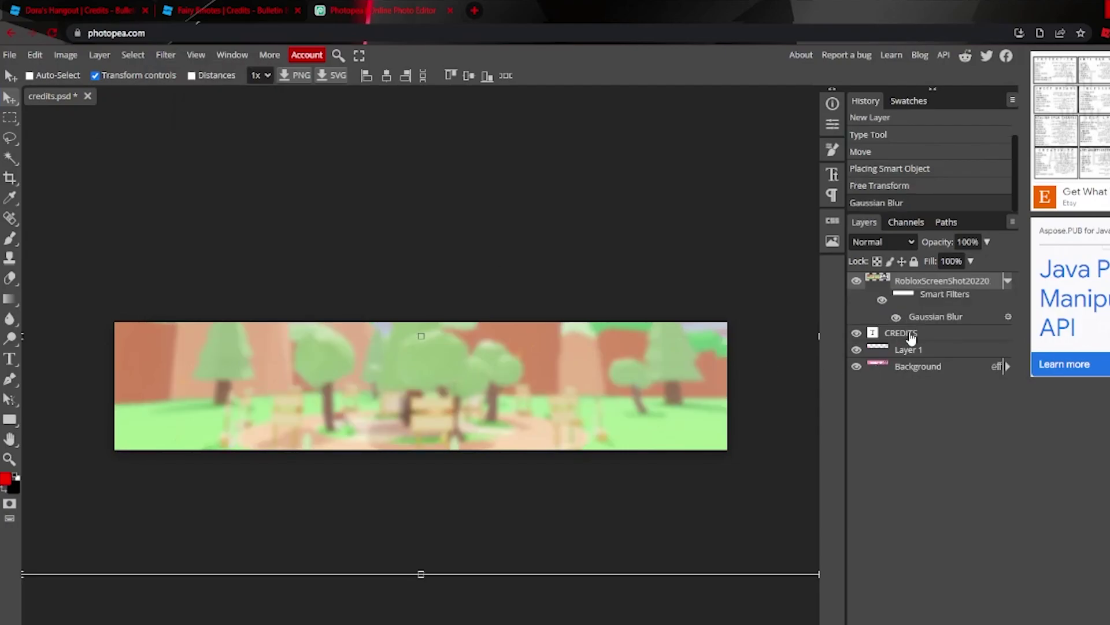
- Move the screenshot below the blue gradient layer and lower the gradient to 49% opacity
{"action": "left_click_drag", "start_coordinate": [921, 280], "coordinate": [886, 353]}
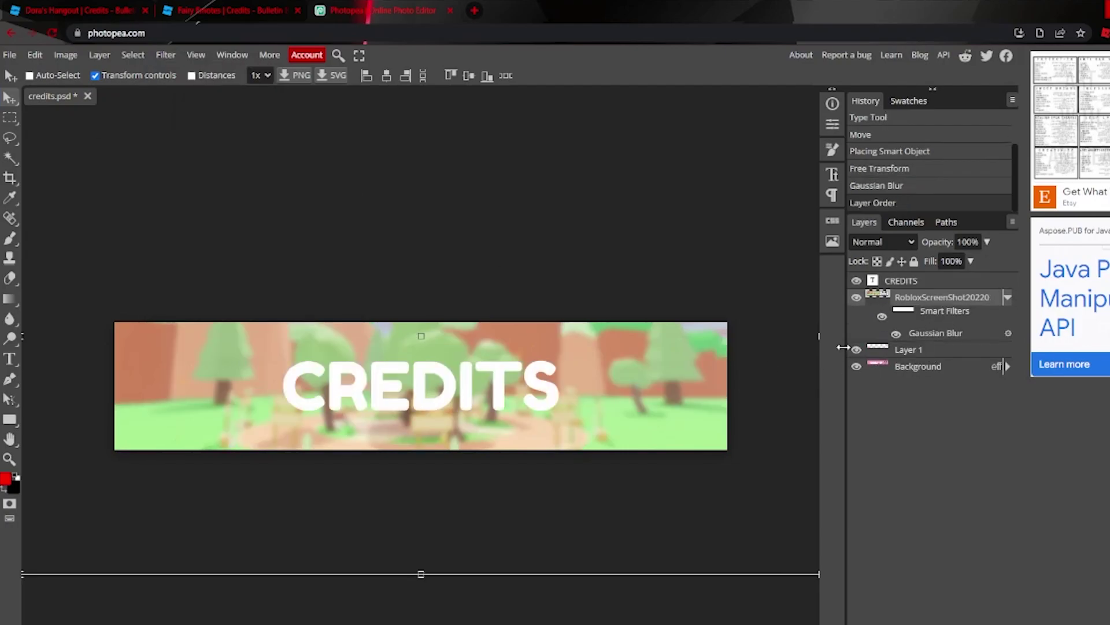
{"action": "left_click_drag", "start_coordinate": [921, 297], "coordinate": [920, 347]}
{"action": "left_click_drag", "start_coordinate": [920, 298], "coordinate": [929, 380]}
{"action": "left_click", "coordinate": [931, 315]}
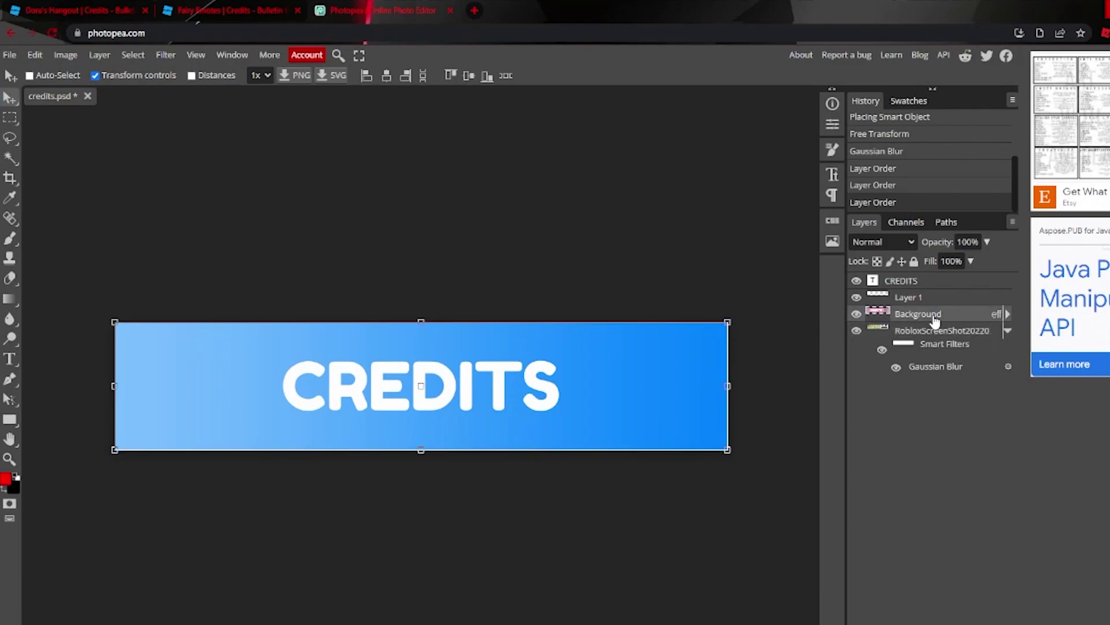
{"action": "left_click_drag", "start_coordinate": [987, 243], "coordinate": [957, 263]}
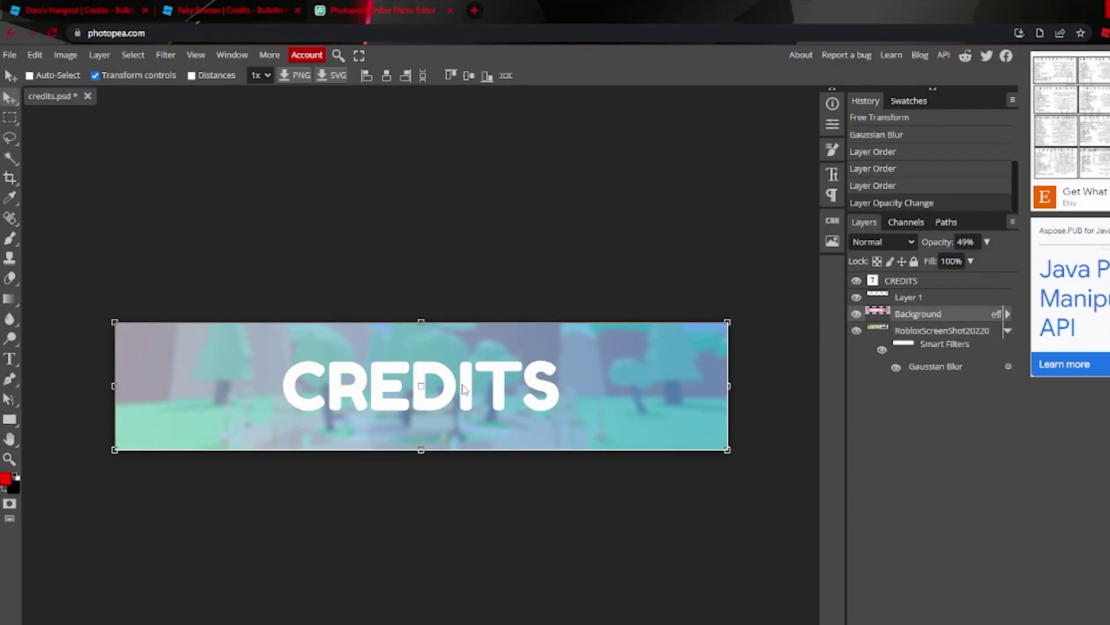
{"action": "double_click", "coordinate": [533, 382]}
{"action": "left_click", "coordinate": [529, 379]}
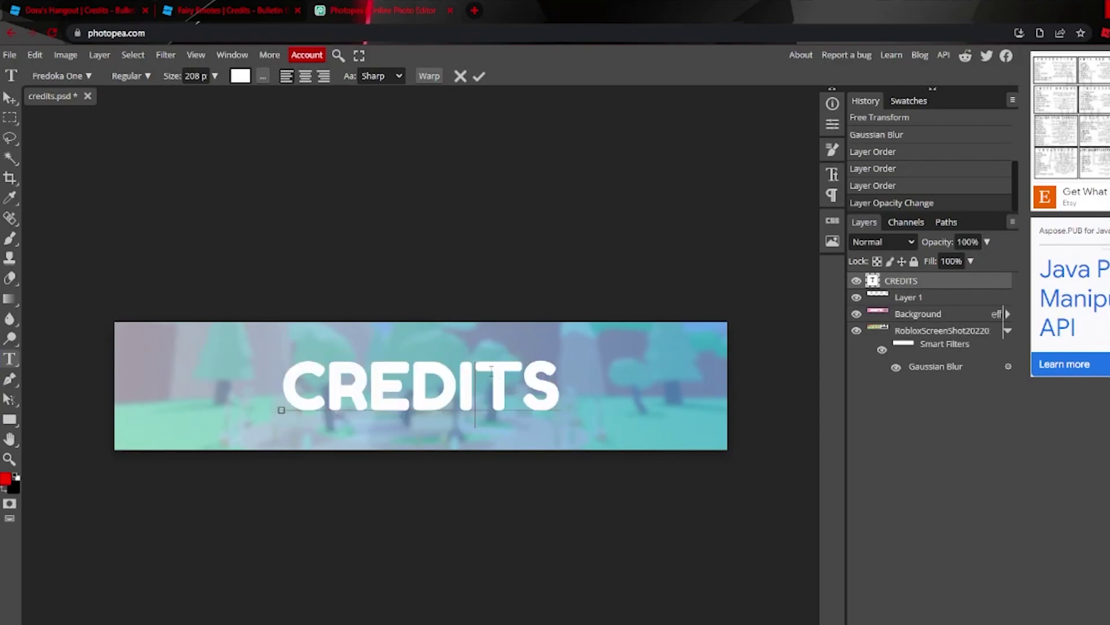
{"action": "key", "text": "ctrl+a"}
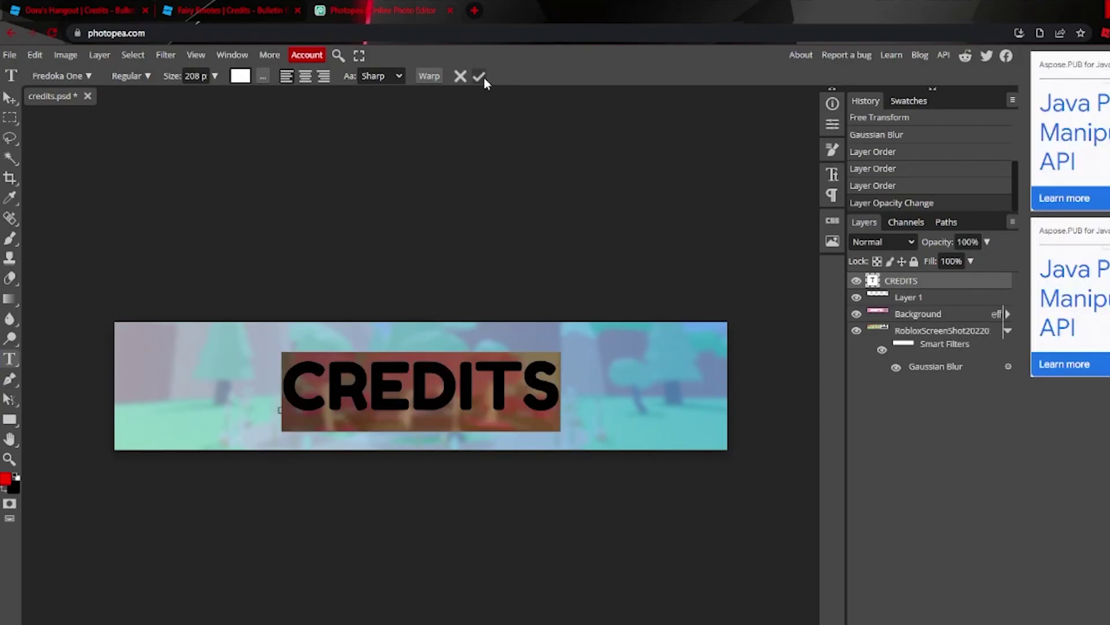
{"action": "left_click", "coordinate": [479, 75]}
{"action": "double_click", "coordinate": [449, 386]}
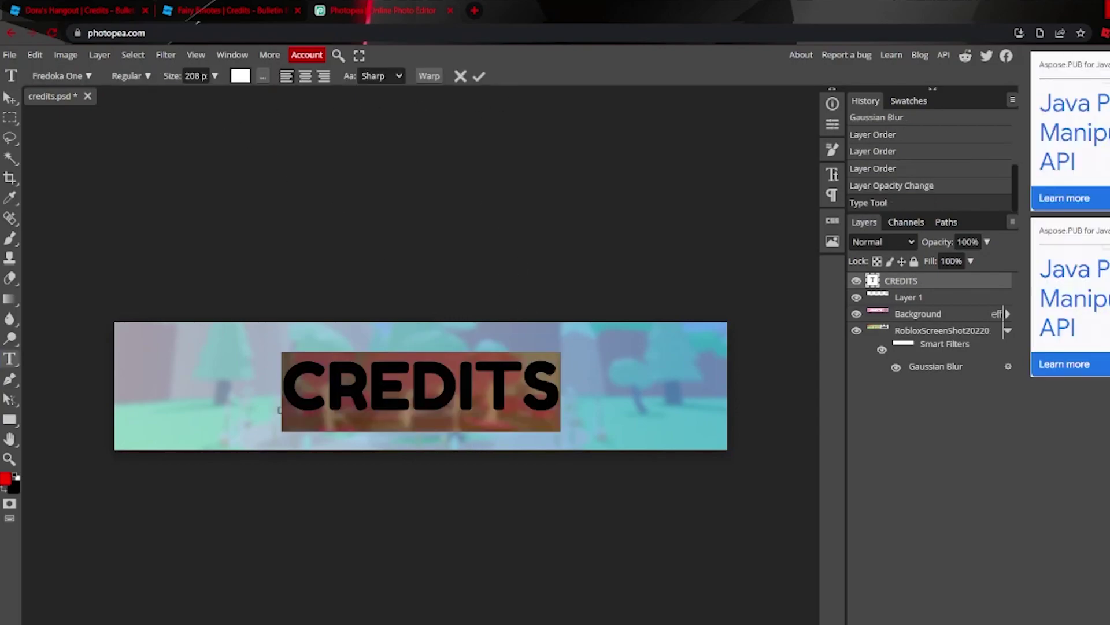
{"action": "left_click", "coordinate": [439, 393]}
{"action": "key", "text": "ctrl+a"}
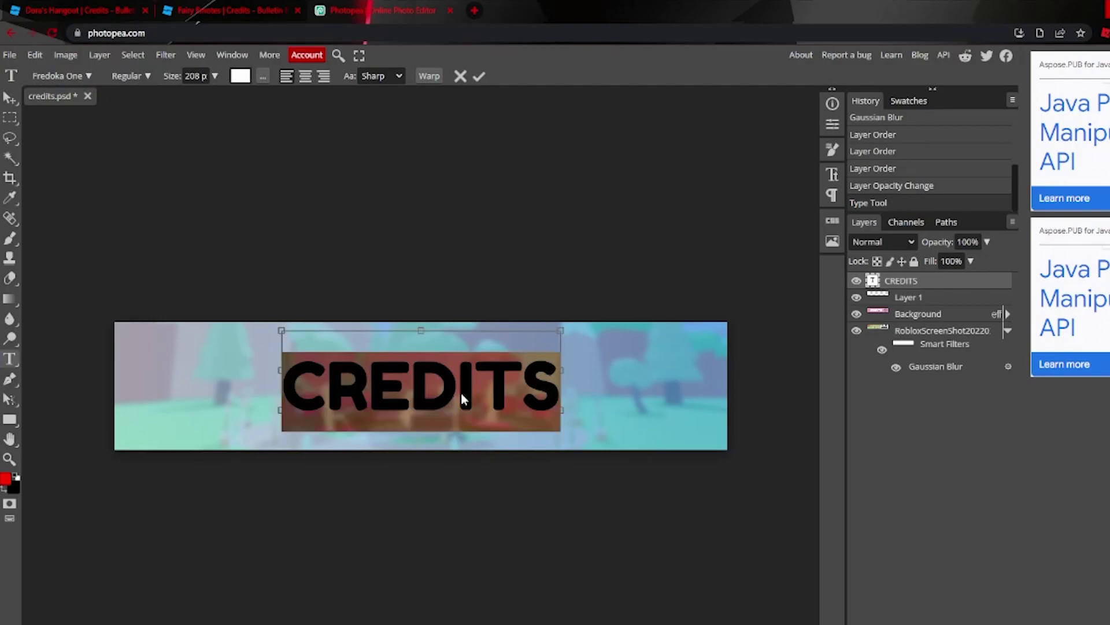
{"action": "left_click", "coordinate": [87, 76]}
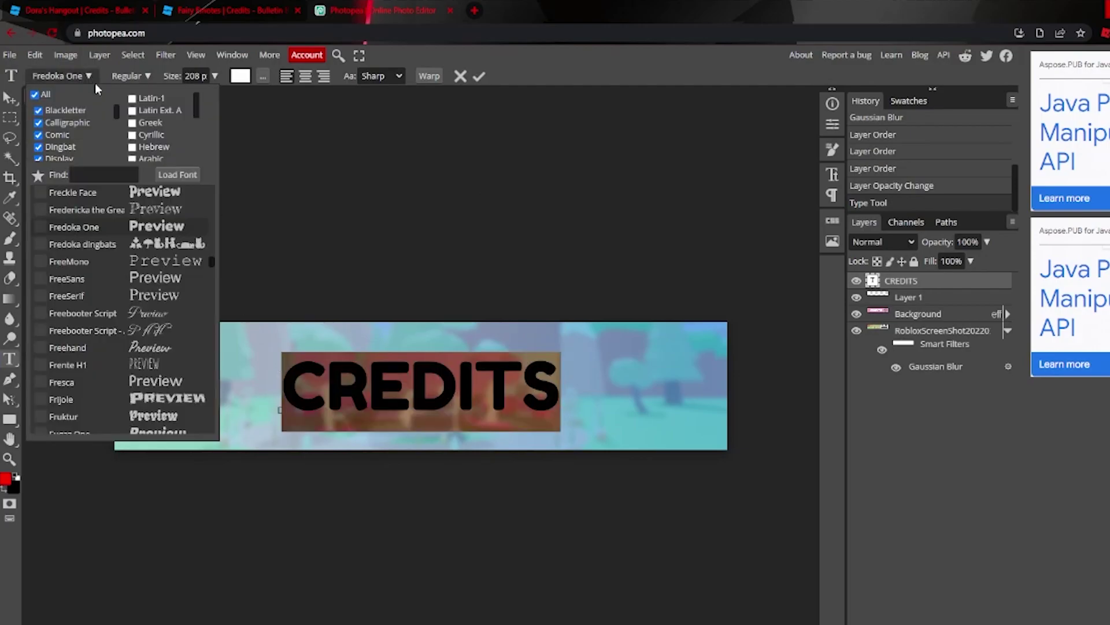
{"action": "scroll", "coordinate": [169, 294], "scroll_direction": "down", "scroll_amount": 15}
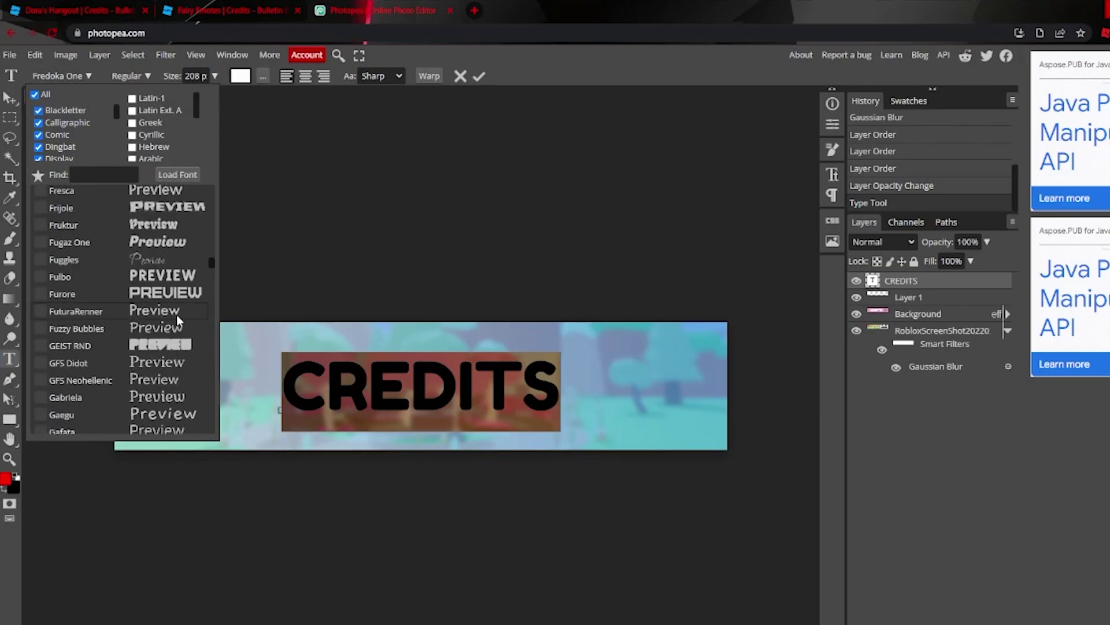
{"action": "scroll", "coordinate": [173, 345], "scroll_direction": "down", "scroll_amount": 10}
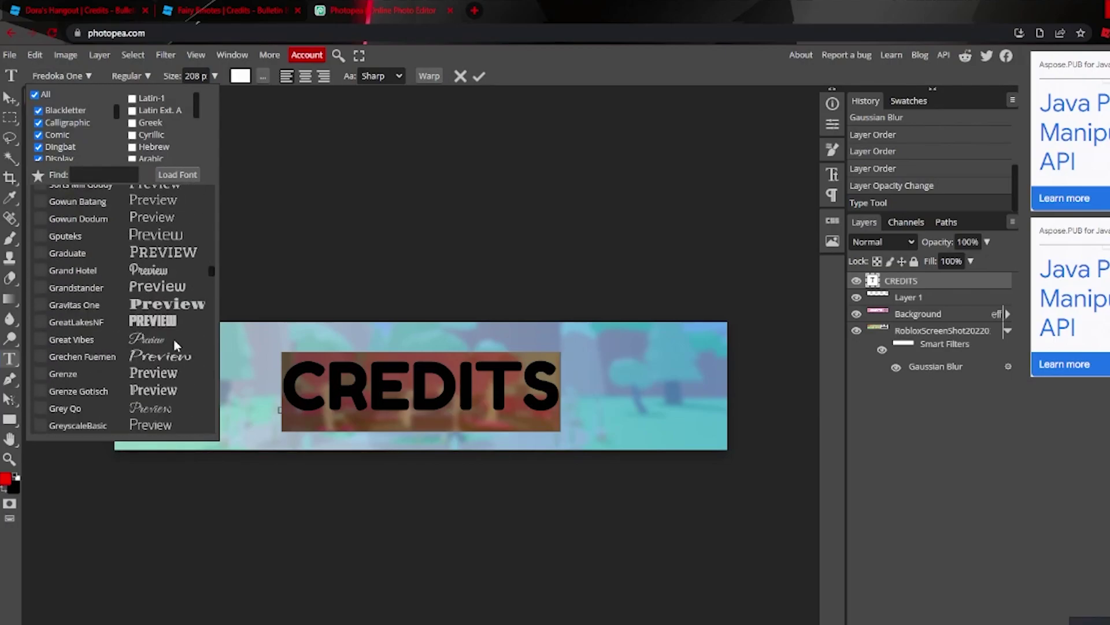
{"action": "left_click", "coordinate": [82, 77]}
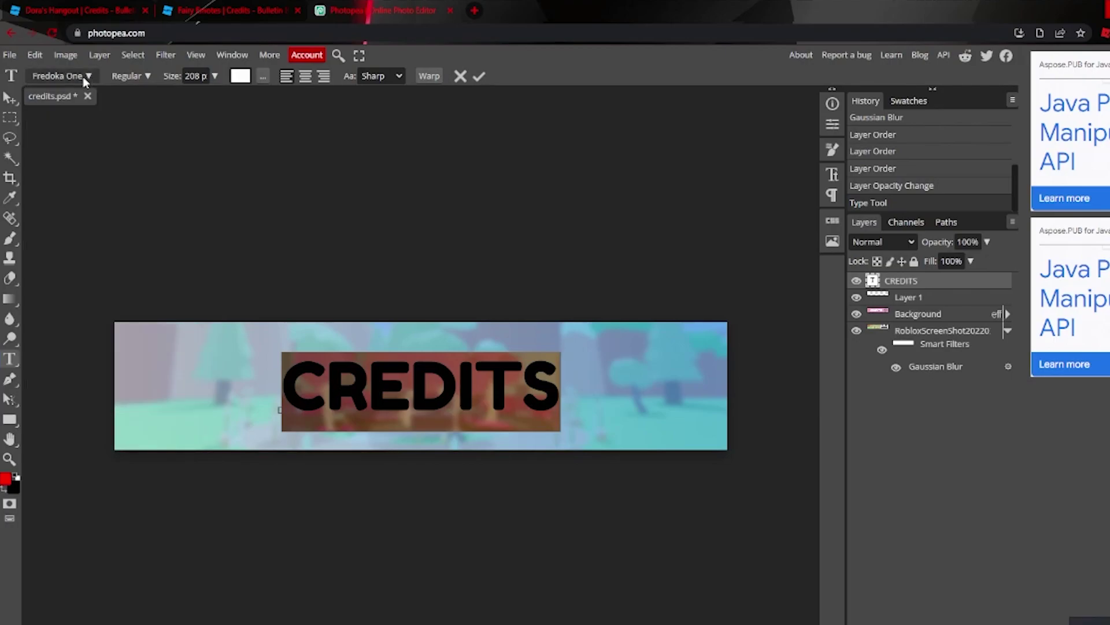
{"action": "left_click", "coordinate": [465, 77]}
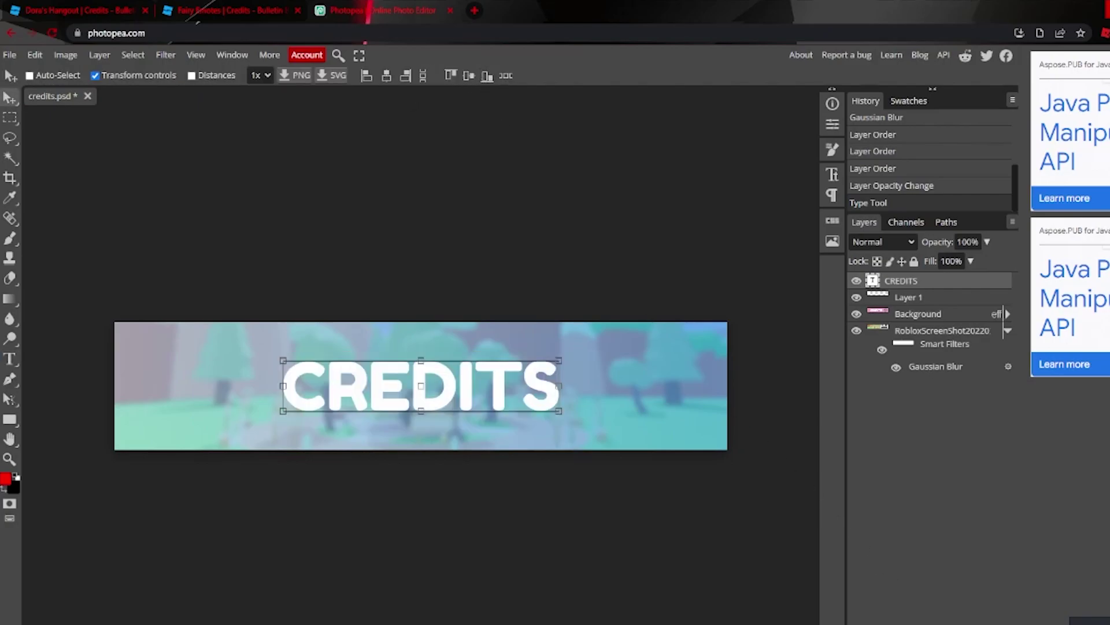
{"action": "left_click", "coordinate": [926, 622]}
- Set the CREDITS drop shadow angle to 117°
{"action": "left_click", "coordinate": [957, 605]}
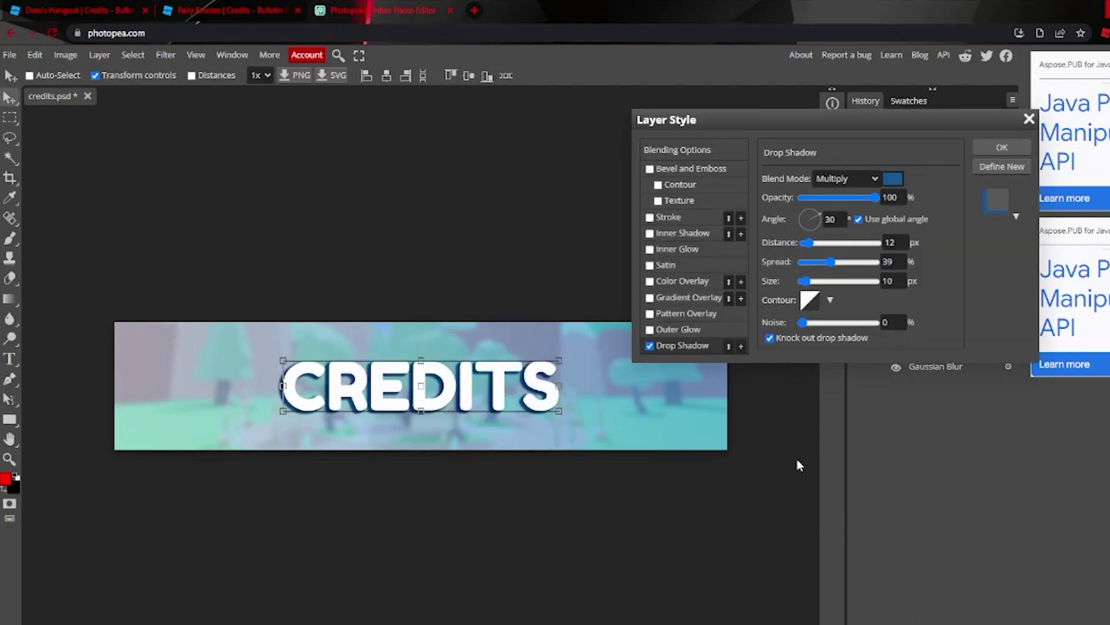
{"action": "left_click_drag", "start_coordinate": [809, 219], "coordinate": [878, 282]}
{"action": "left_click", "coordinate": [894, 281]}
{"action": "left_click_drag", "start_coordinate": [921, 253], "coordinate": [766, 136]}
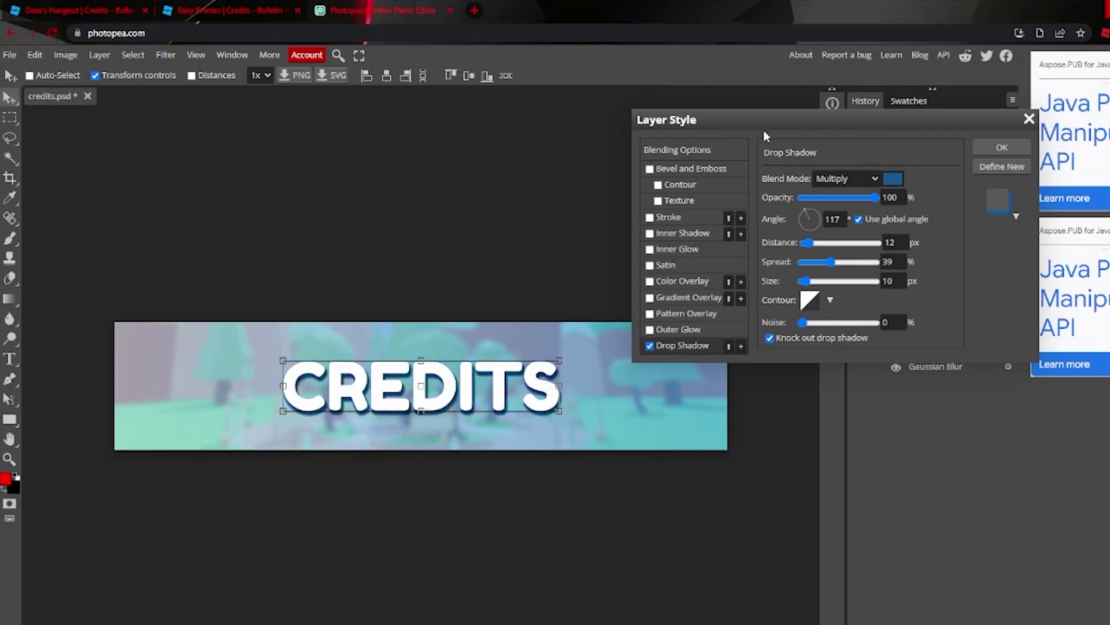
- Try Stroke and Bevel and Emboss, then give CREDITS a yellow Pattern Overlay
{"action": "left_click", "coordinate": [649, 218]}
{"action": "left_click", "coordinate": [649, 217]}
{"action": "left_click", "coordinate": [650, 169]}
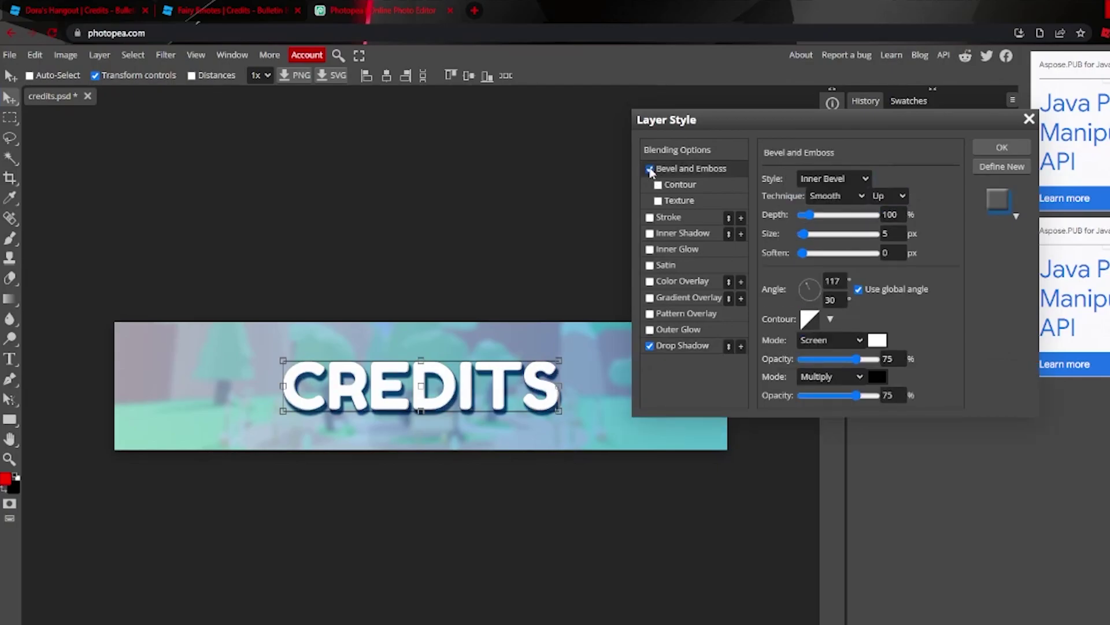
{"action": "left_click", "coordinate": [650, 170]}
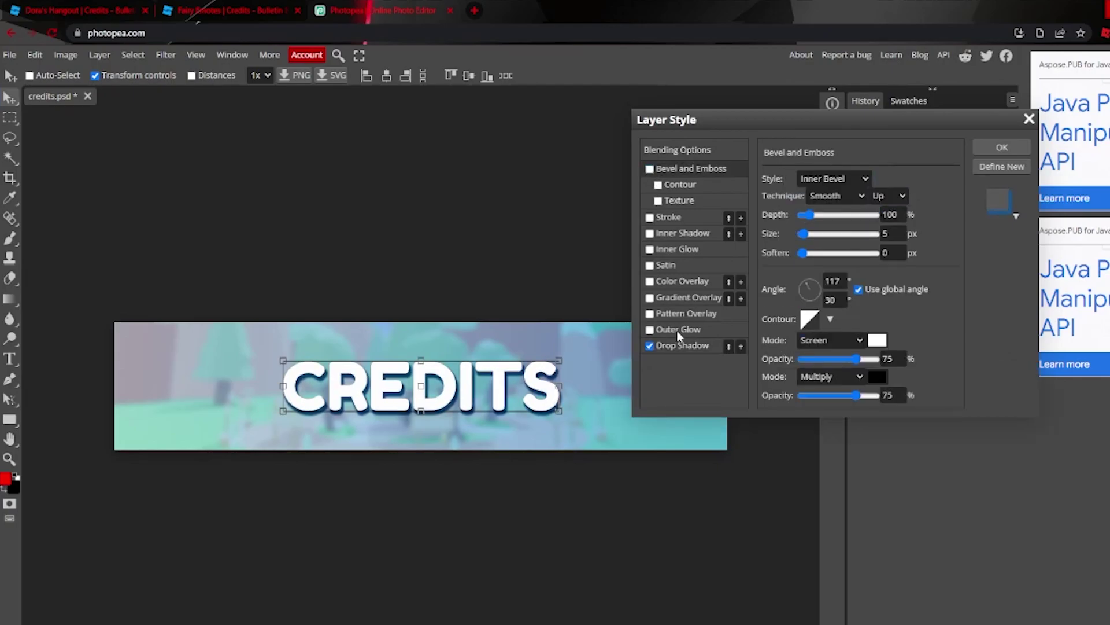
{"action": "left_click", "coordinate": [678, 332]}
{"action": "left_click", "coordinate": [650, 314]}
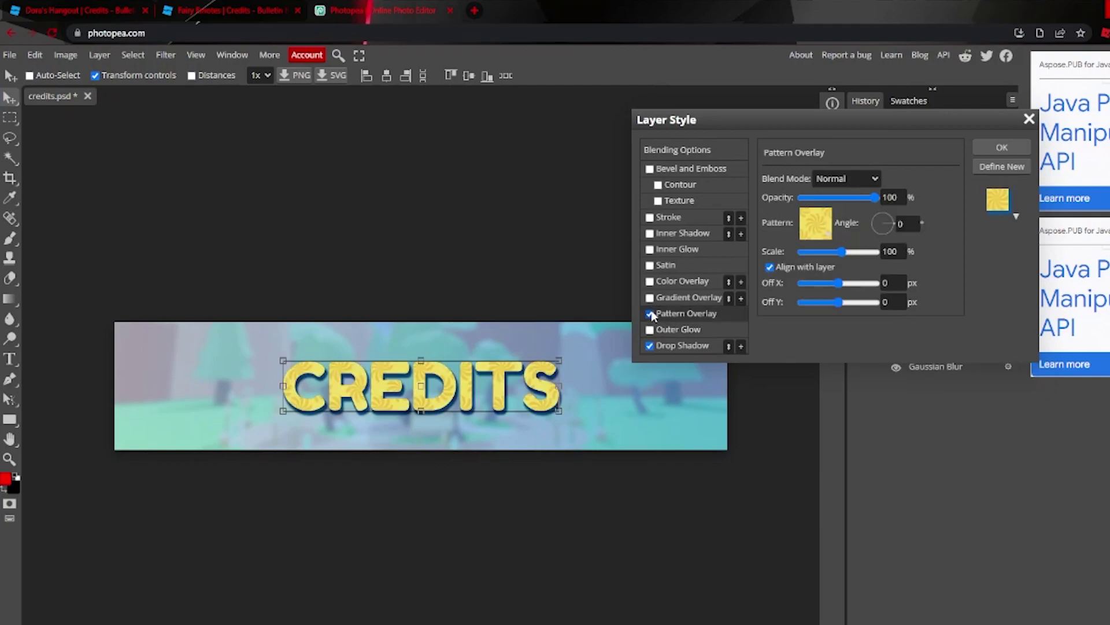
- Preview the grey, pink dotted, beige and dark patterns on the CREDITS title
{"action": "left_click", "coordinate": [813, 224]}
{"action": "left_click", "coordinate": [834, 256]}
{"action": "left_click", "coordinate": [924, 257]}
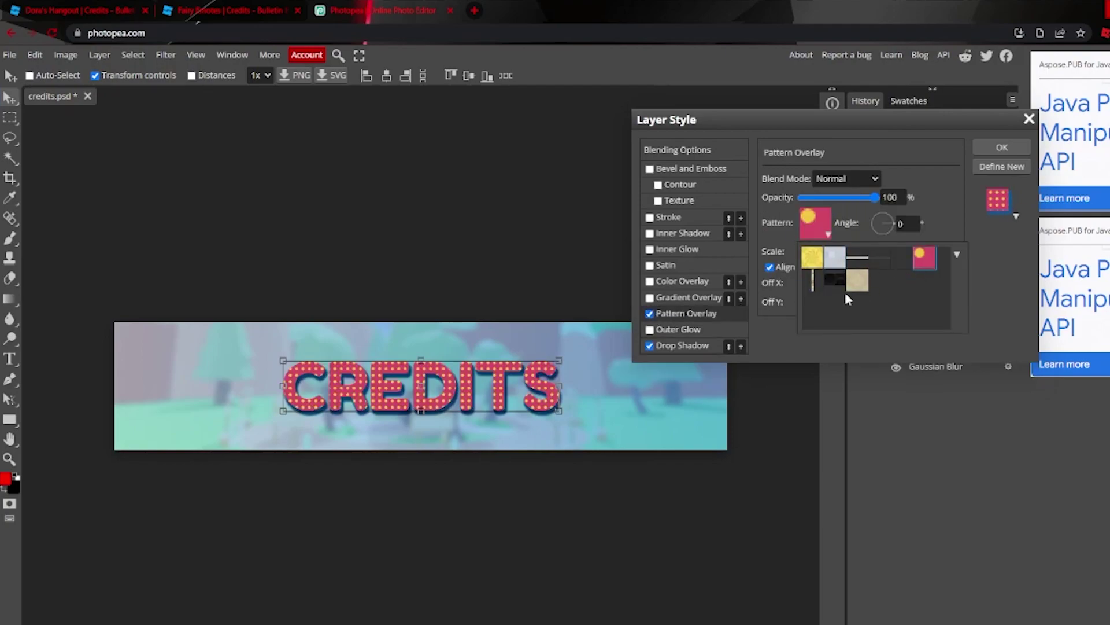
{"action": "left_click", "coordinate": [849, 290]}
{"action": "left_click", "coordinate": [833, 280]}
- Replace the pattern with a full-opacity blue gradient overlay at −92° and apply the style
{"action": "left_click", "coordinate": [650, 313]}
{"action": "left_click", "coordinate": [650, 297]}
{"action": "left_click", "coordinate": [694, 297]}
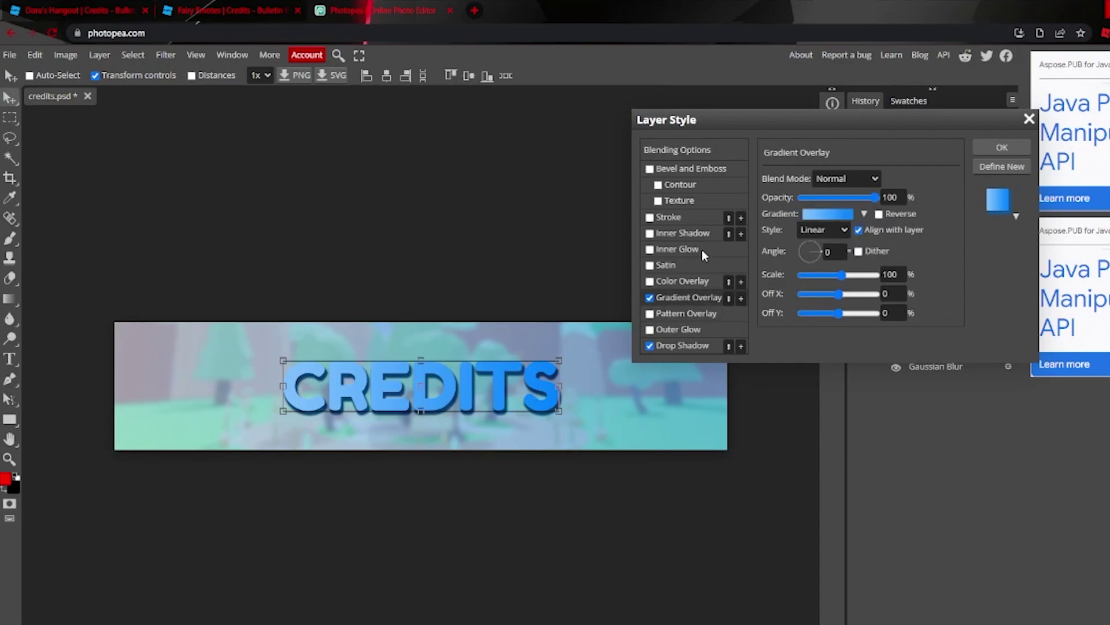
{"action": "left_click", "coordinate": [650, 298]}
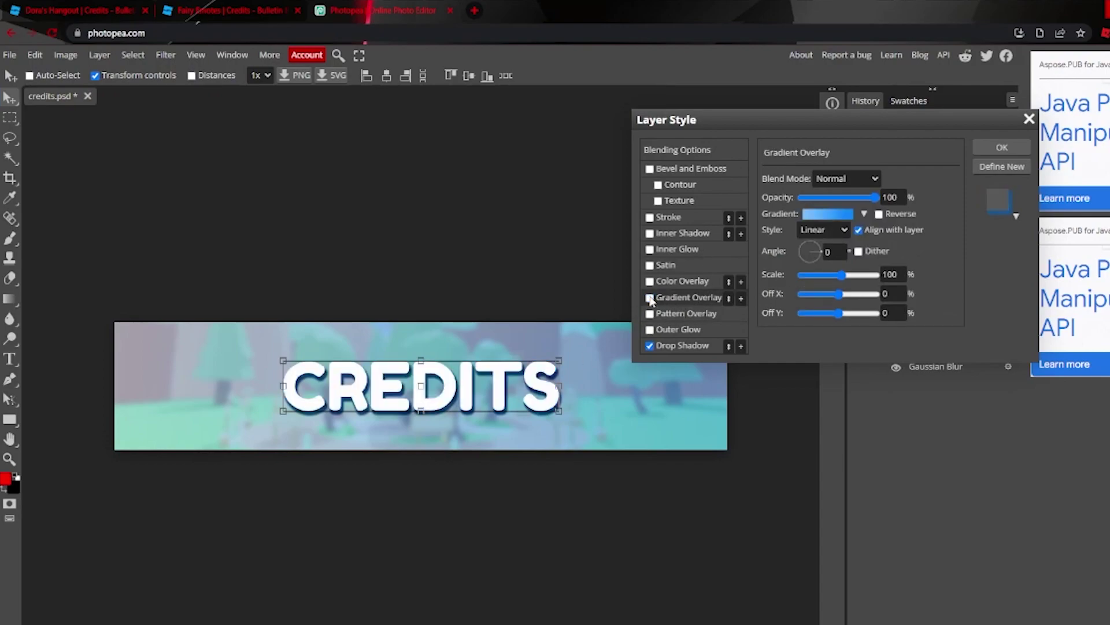
{"action": "left_click", "coordinate": [650, 298]}
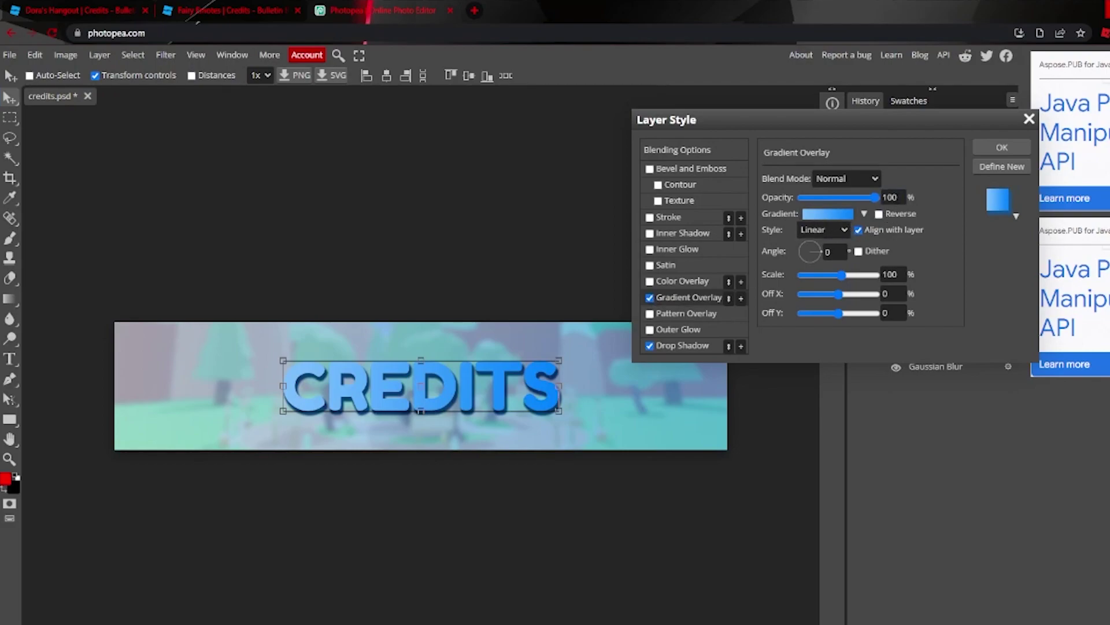
{"action": "left_click_drag", "start_coordinate": [871, 197], "coordinate": [842, 197]}
{"action": "left_click_drag", "start_coordinate": [814, 253], "coordinate": [809, 298]}
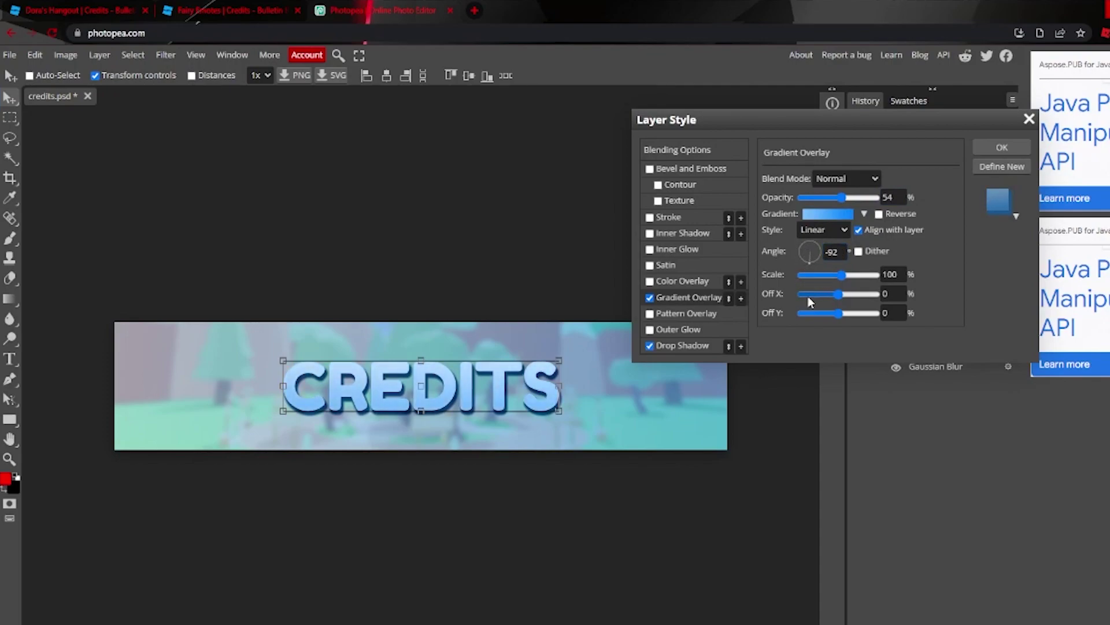
{"action": "left_click_drag", "start_coordinate": [842, 197], "coordinate": [900, 199]}
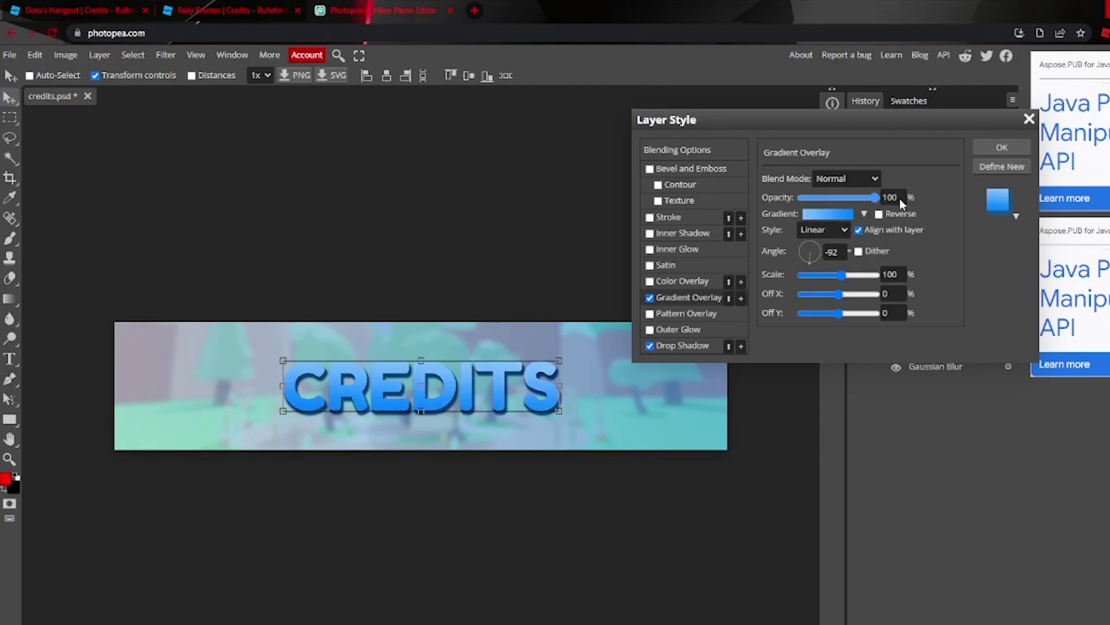
{"action": "left_click", "coordinate": [1004, 148]}
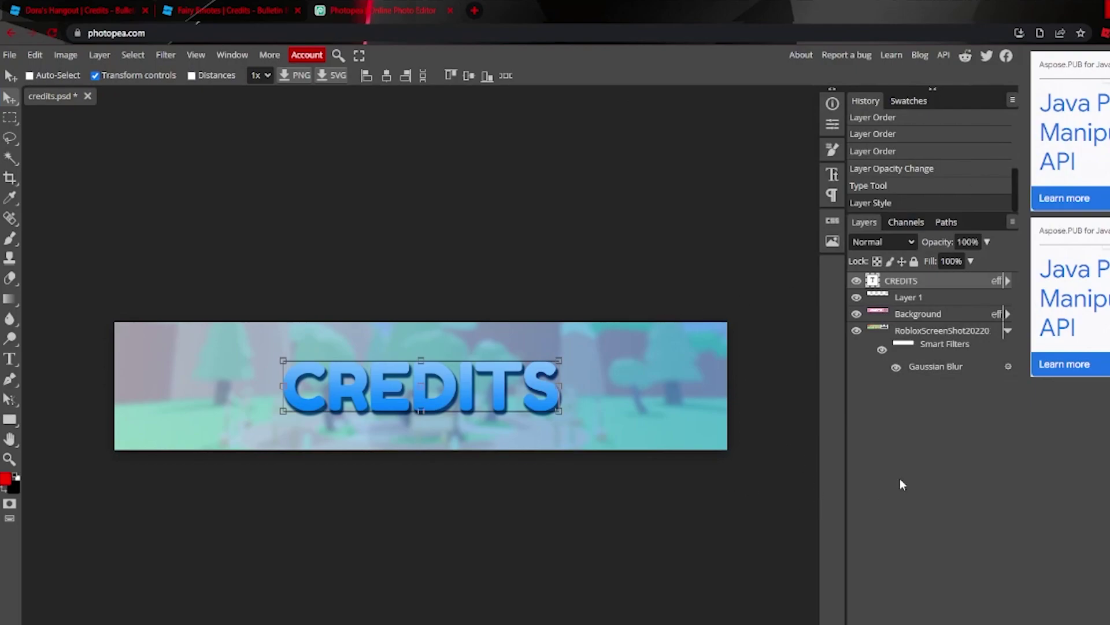
- Export the banner as credits.jpg at 1920×400, 100% quality, then return to the Fairy Emotes | Credits topic
{"action": "left_click", "coordinate": [9, 54]}
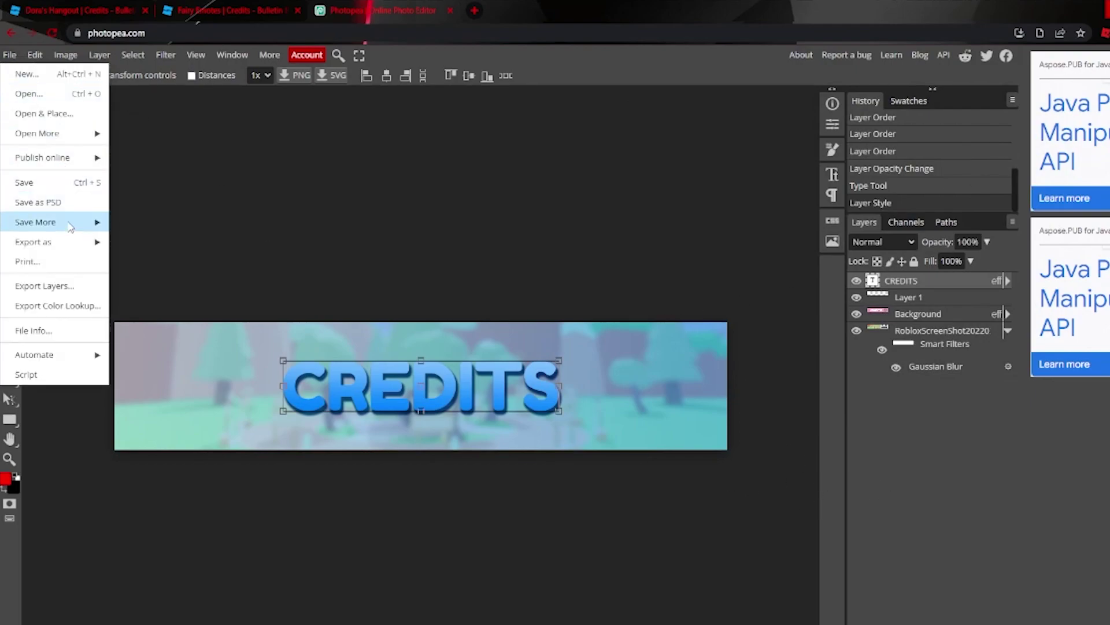
{"action": "mouse_move", "coordinate": [69, 242]}
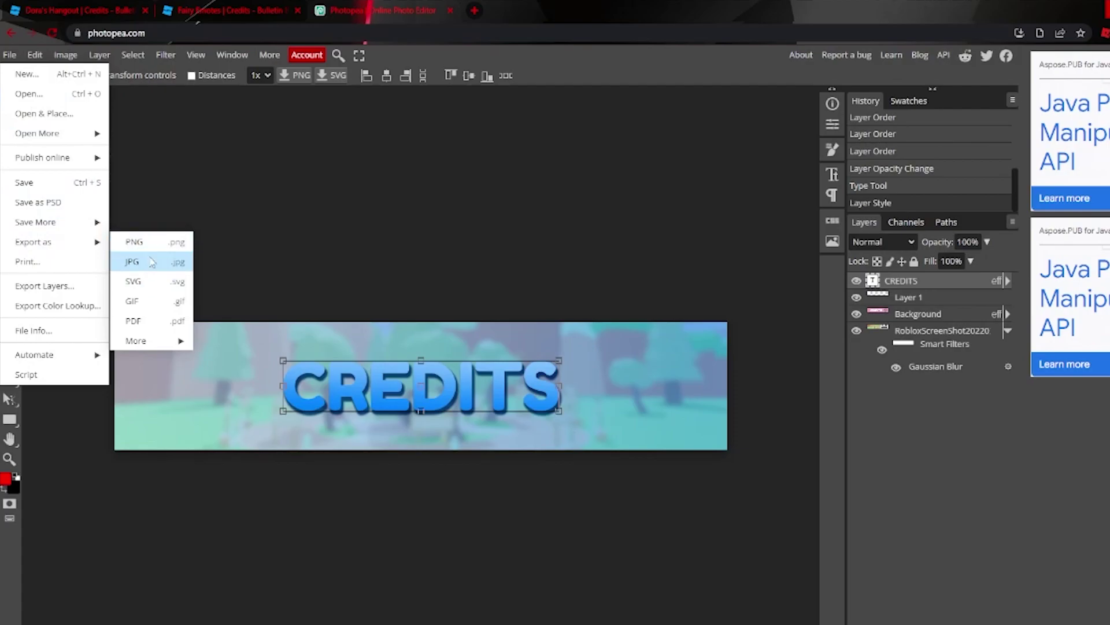
{"action": "left_click", "coordinate": [136, 262]}
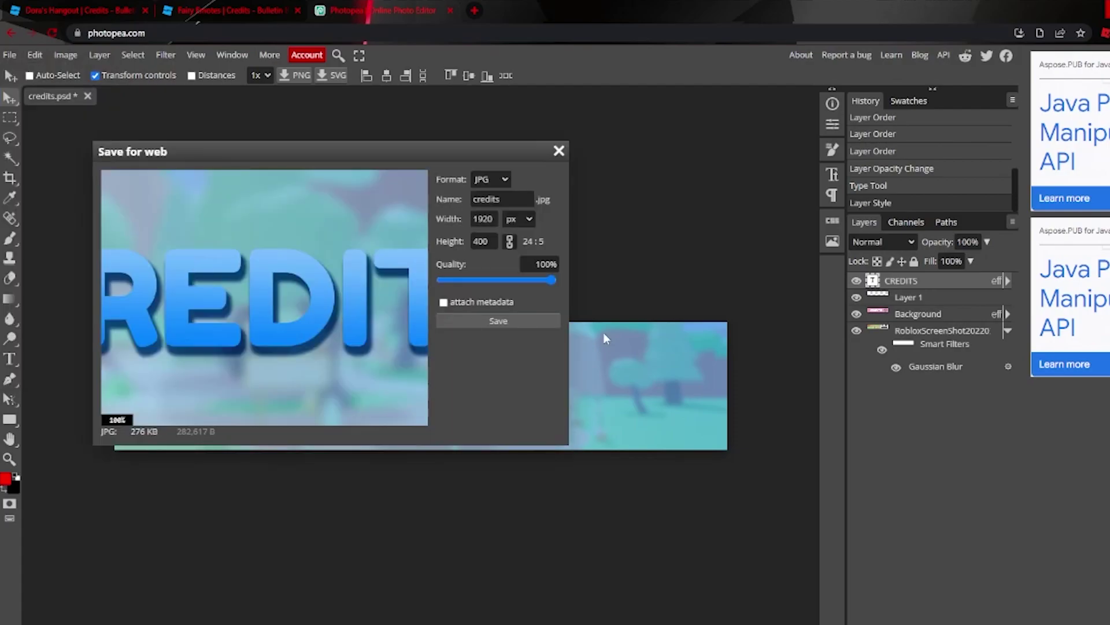
{"action": "left_click", "coordinate": [504, 316]}
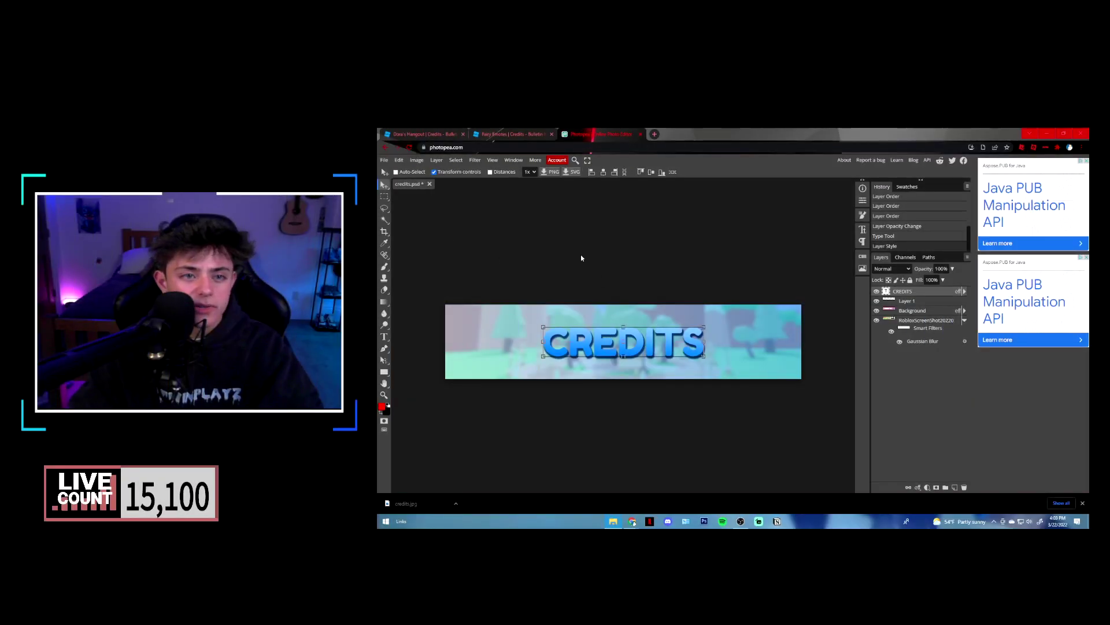
{"action": "left_click", "coordinate": [195, 10]}
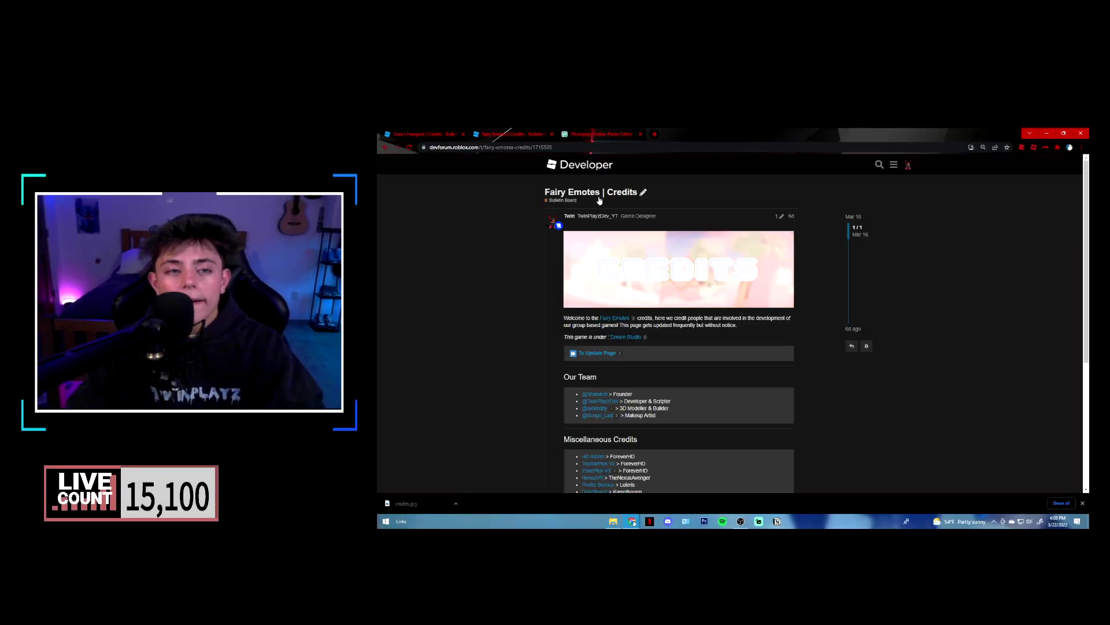
- Open the Bulletin Board category in a new tab and briefly preview a portfolio topic
{"action": "right_click", "coordinate": [565, 202]}
{"action": "left_click", "coordinate": [593, 207]}
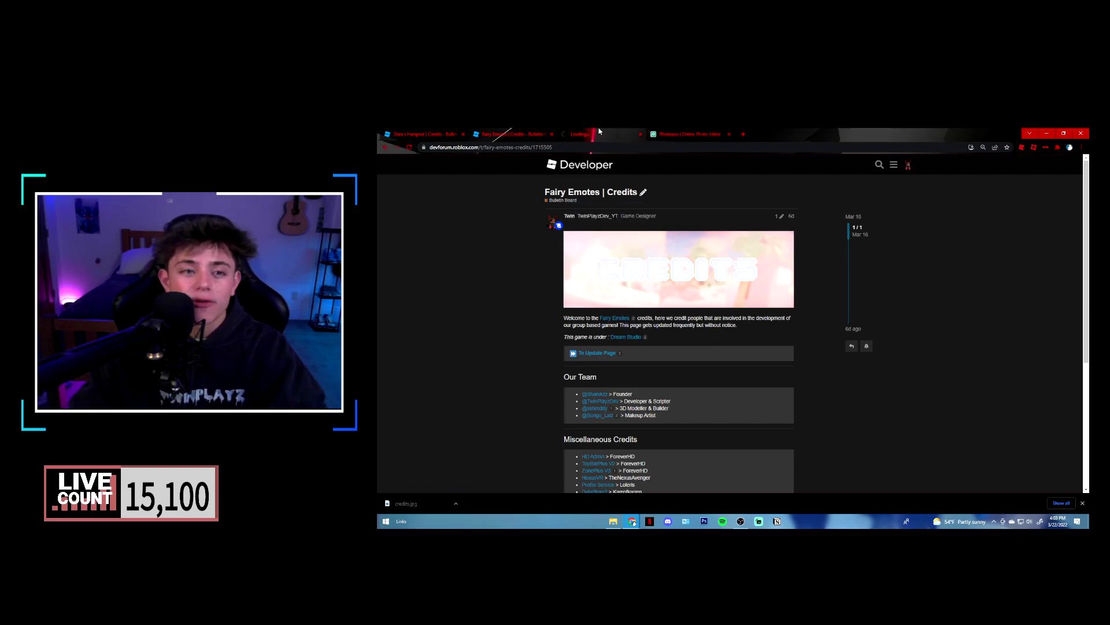
{"action": "key", "text": "ctrl+Tab"}
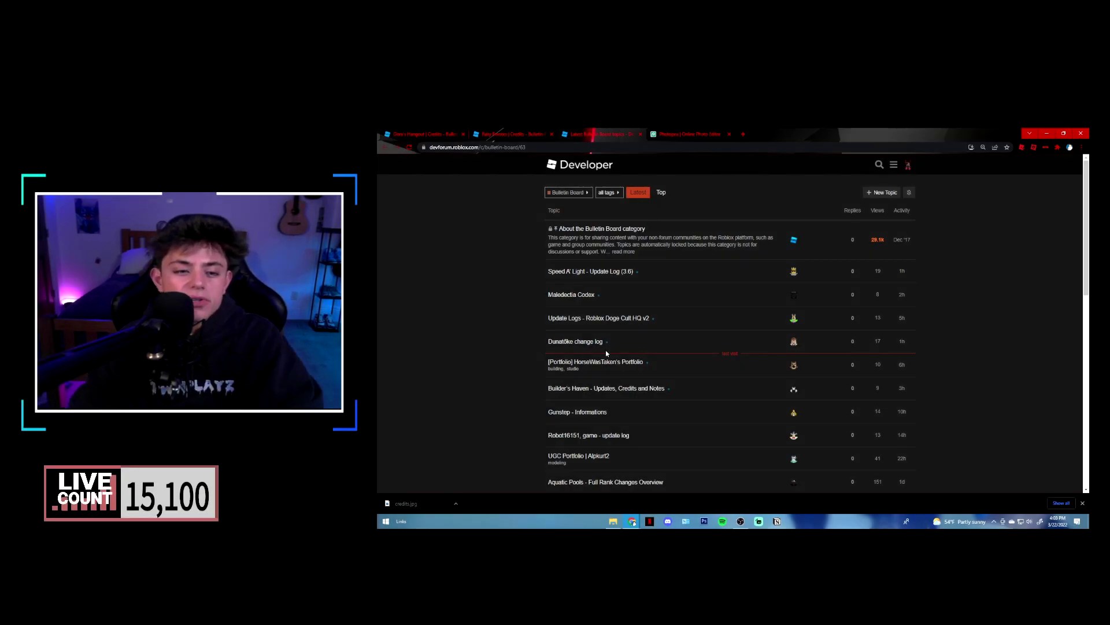
{"action": "right_click", "coordinate": [608, 362]}
{"action": "left_click", "coordinate": [621, 364]}
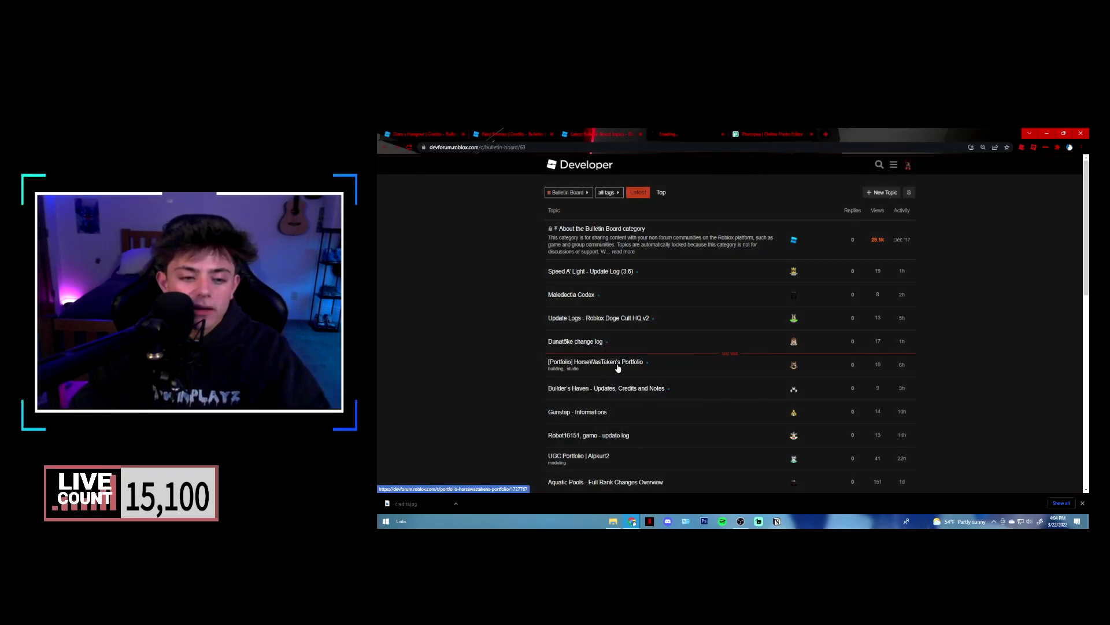
{"action": "left_click", "coordinate": [697, 134]}
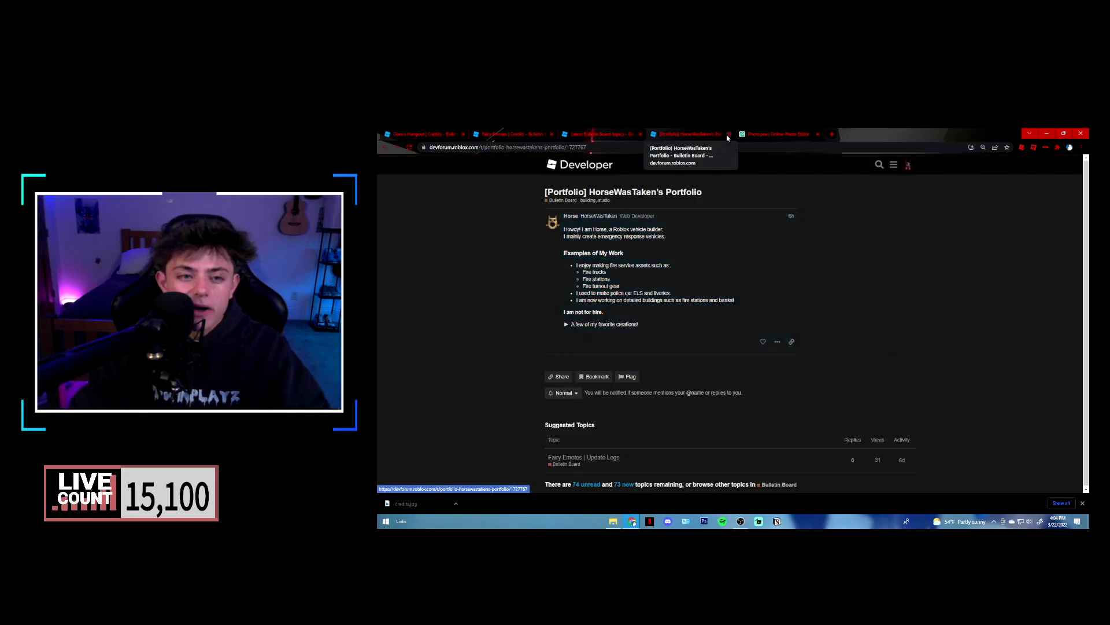
{"action": "left_click", "coordinate": [728, 136]}
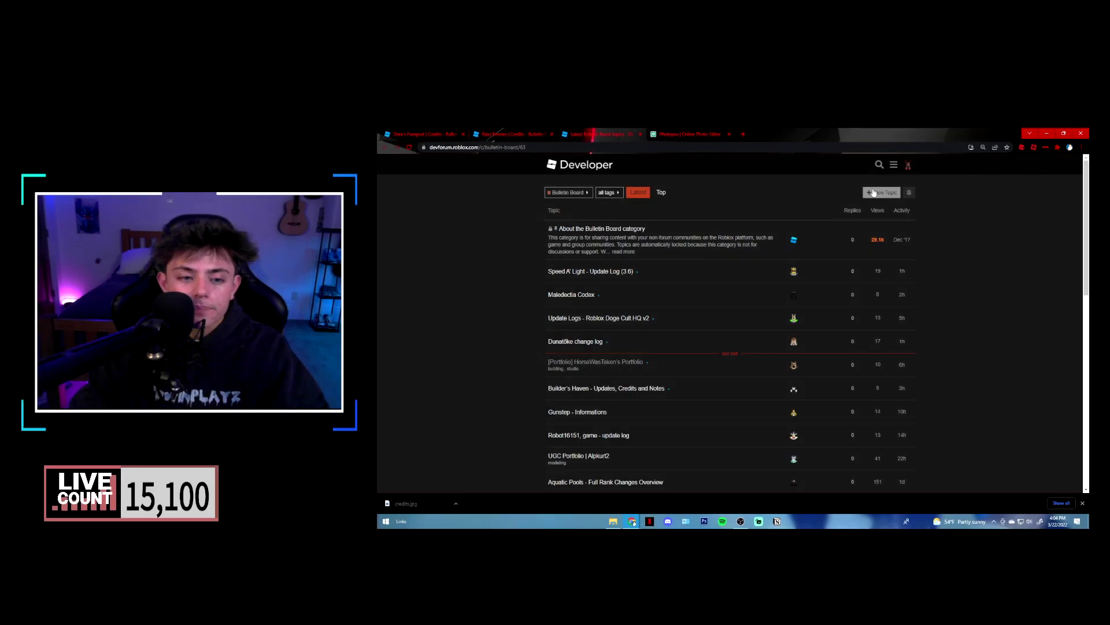
- Start a new Bulletin Board topic and delete the template body text
{"action": "left_click", "coordinate": [874, 192]}
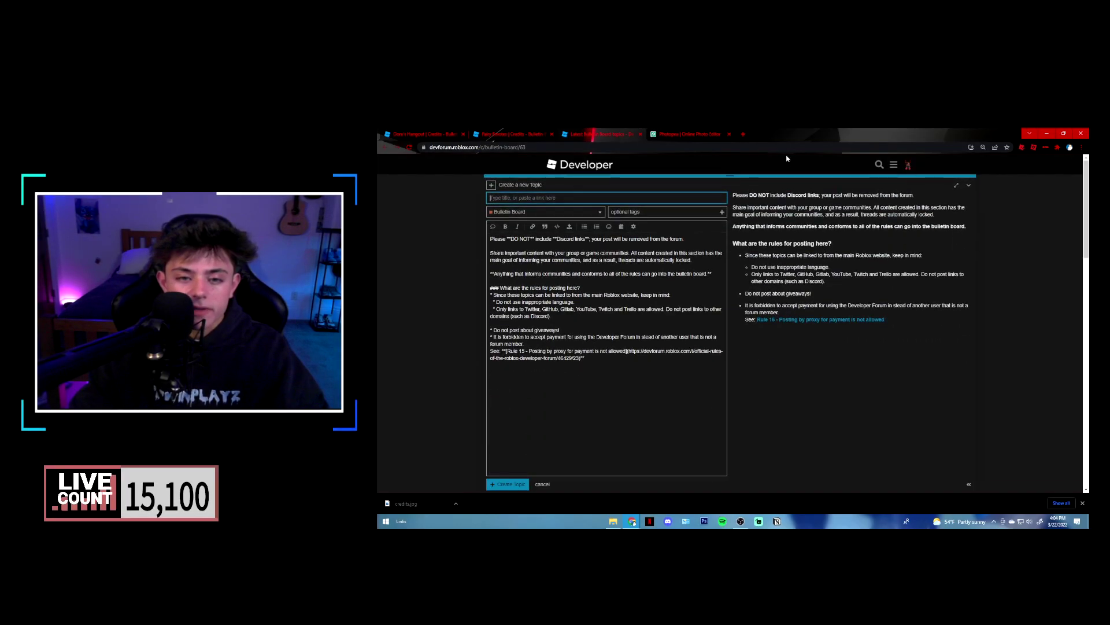
{"action": "left_click_drag", "start_coordinate": [601, 376], "coordinate": [490, 237]}
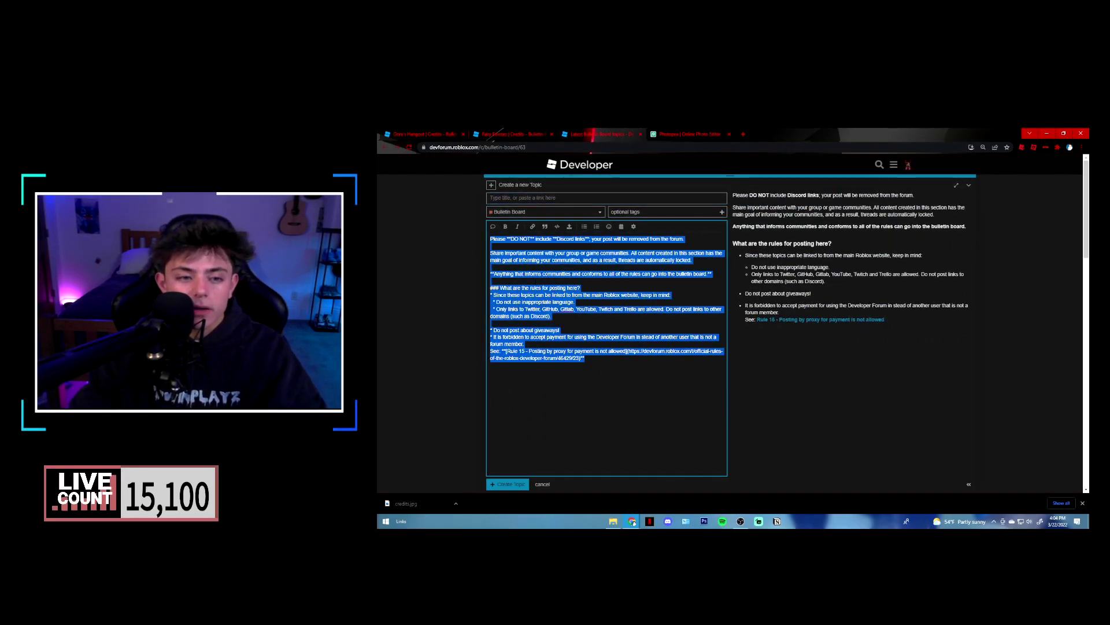
{"action": "key", "text": "BackSpace"}
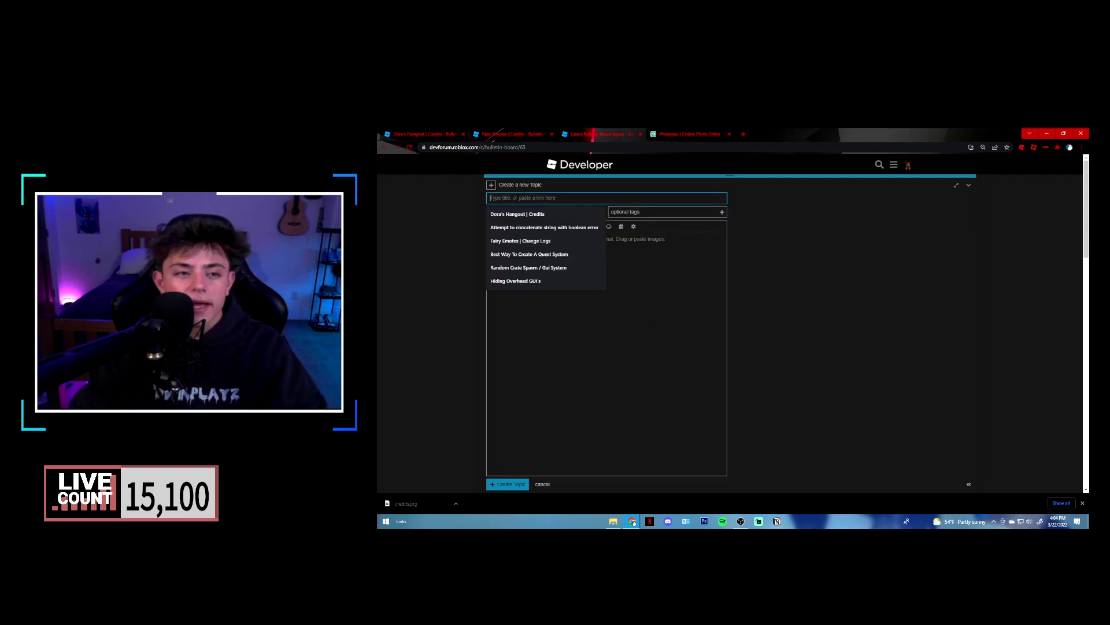
- Title the topic 'PLS Donate | Credits' without tags and dismiss the similar-topics panel
{"action": "left_click", "coordinate": [549, 198]}
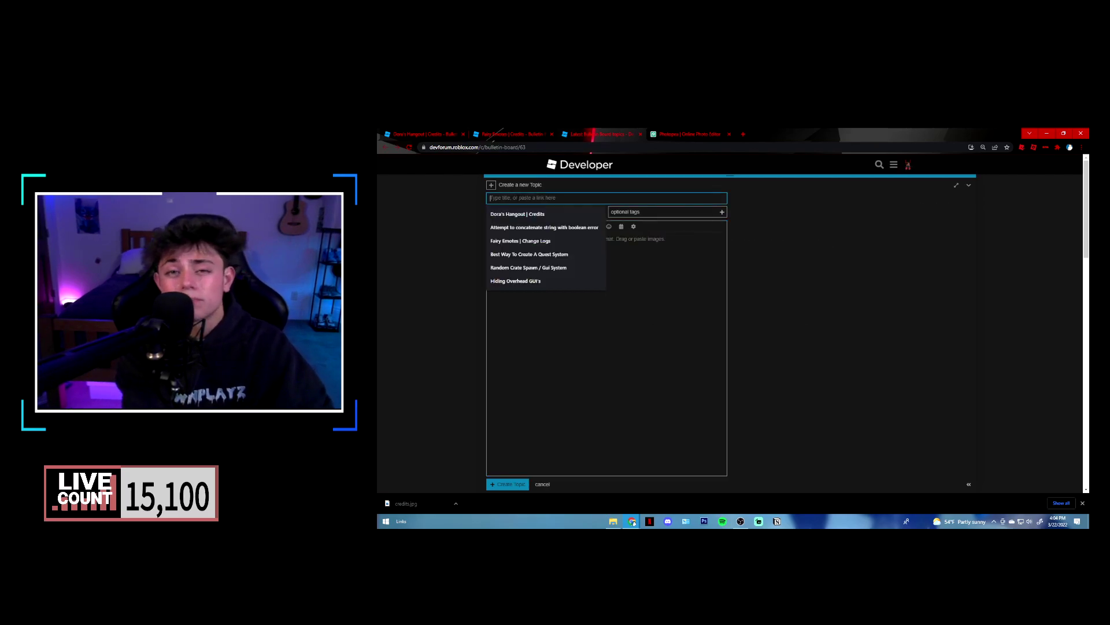
{"action": "type", "text": "PLS D"}
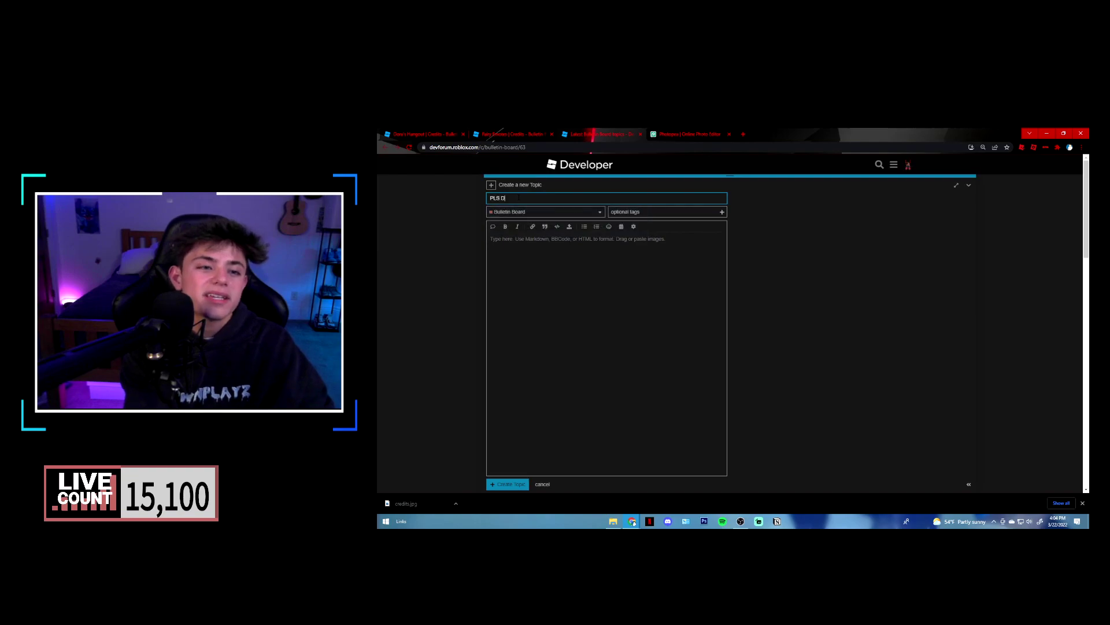
{"action": "type", "text": "onate | Credits"}
{"action": "left_click", "coordinate": [631, 213]}
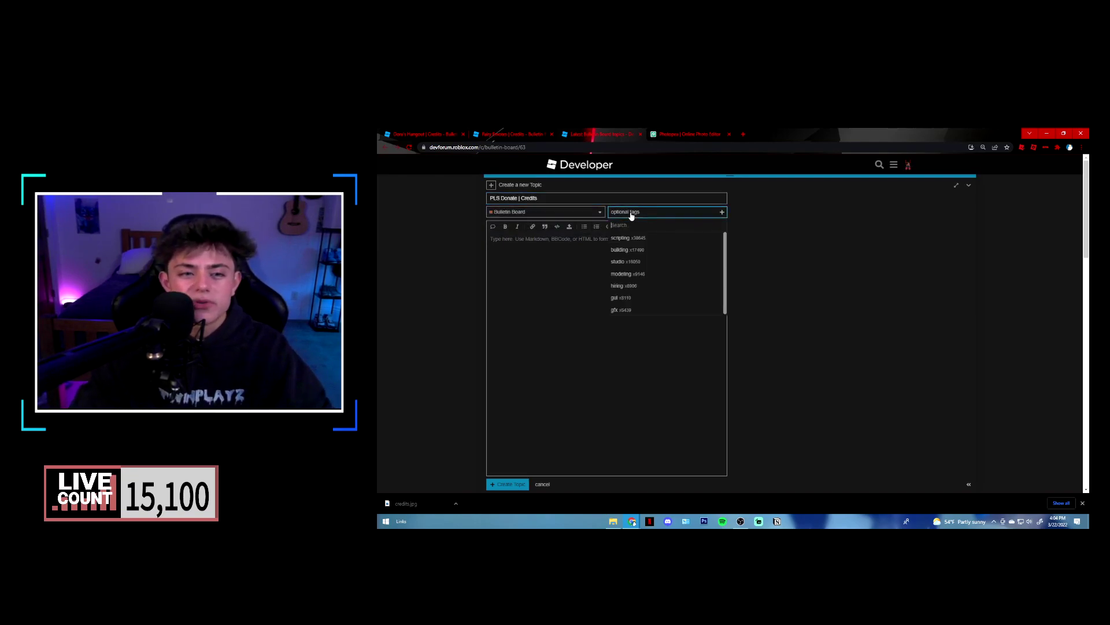
{"action": "left_click", "coordinate": [630, 214]}
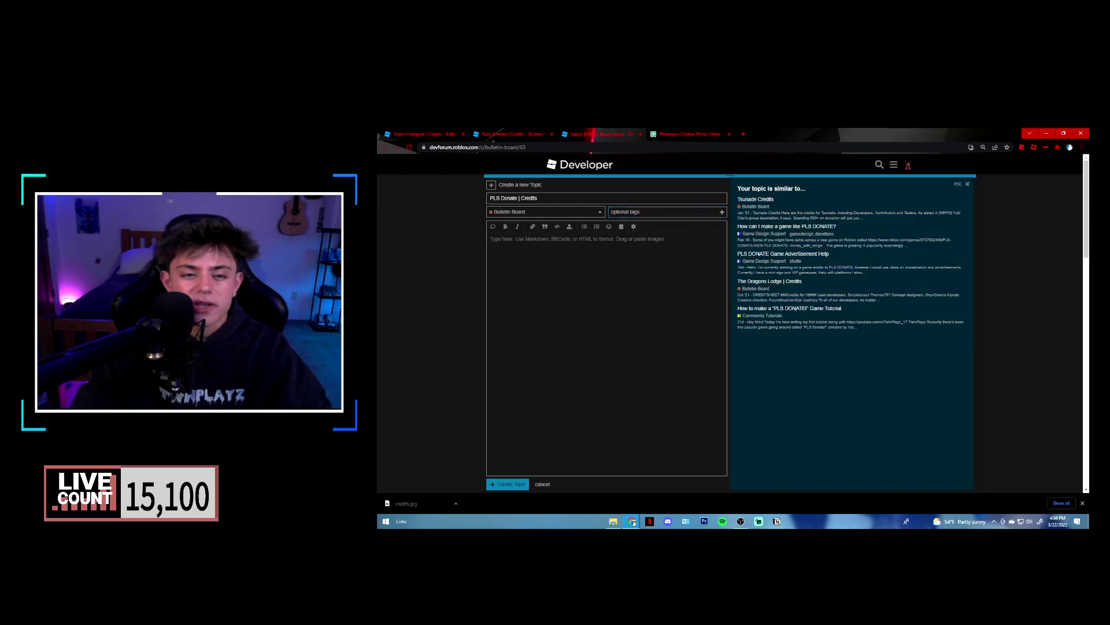
{"action": "left_click", "coordinate": [967, 184]}
{"action": "left_click", "coordinate": [594, 256]}
- Insert the credits.jpg banner into the draft, checking the Dora's Hangout credits topic for reference
{"action": "left_click_drag", "start_coordinate": [418, 504], "coordinate": [596, 333]}
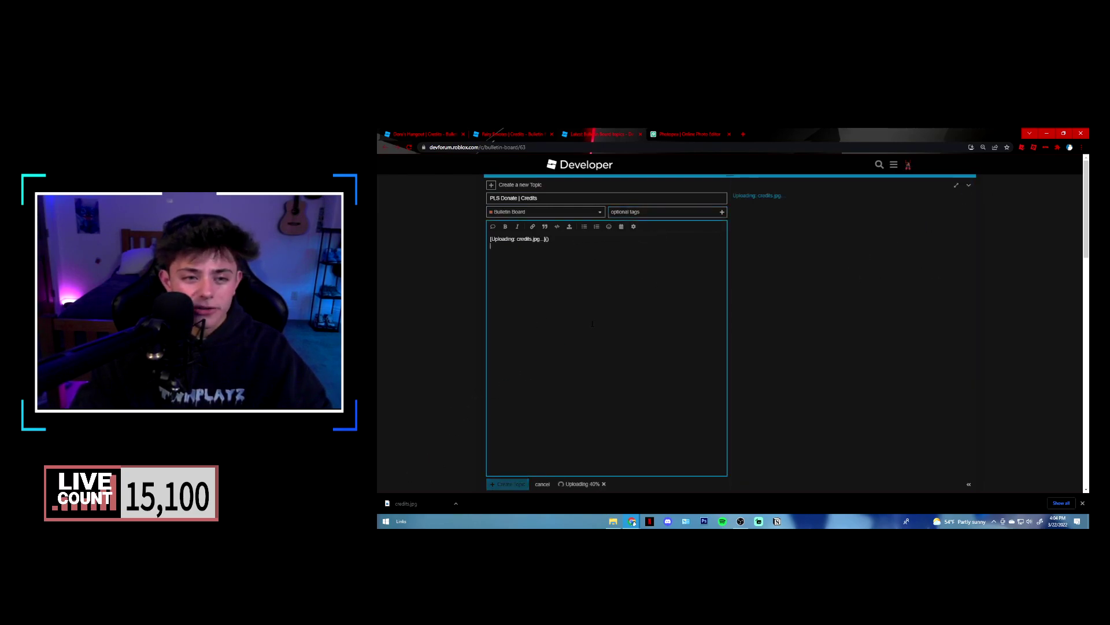
{"action": "left_click", "coordinate": [1084, 503]}
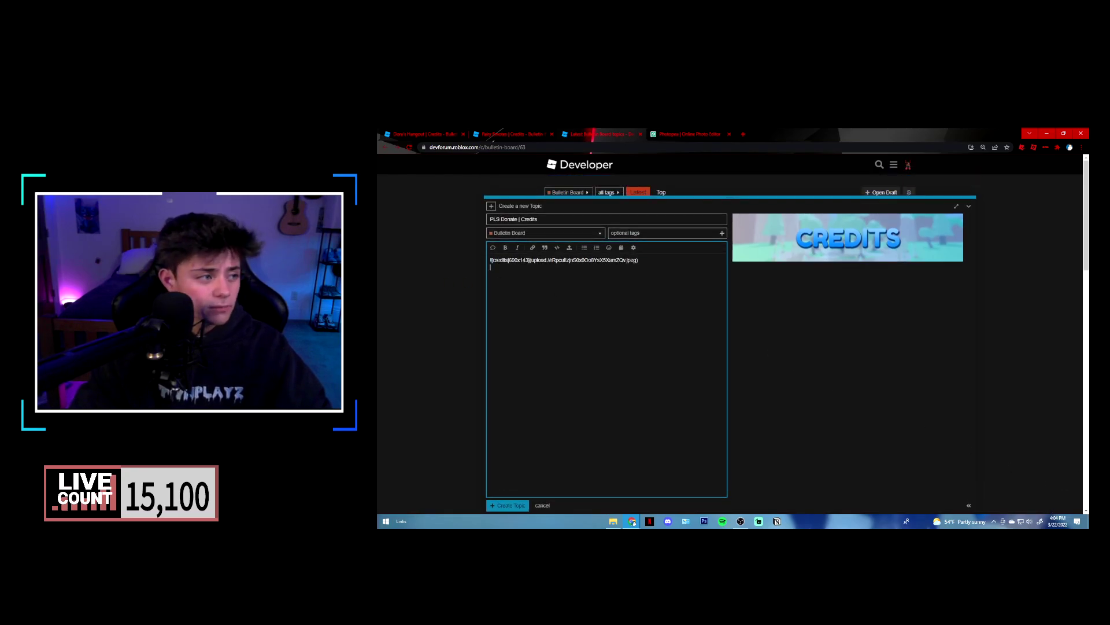
{"action": "left_click", "coordinate": [510, 133]}
{"action": "left_click", "coordinate": [424, 134]}
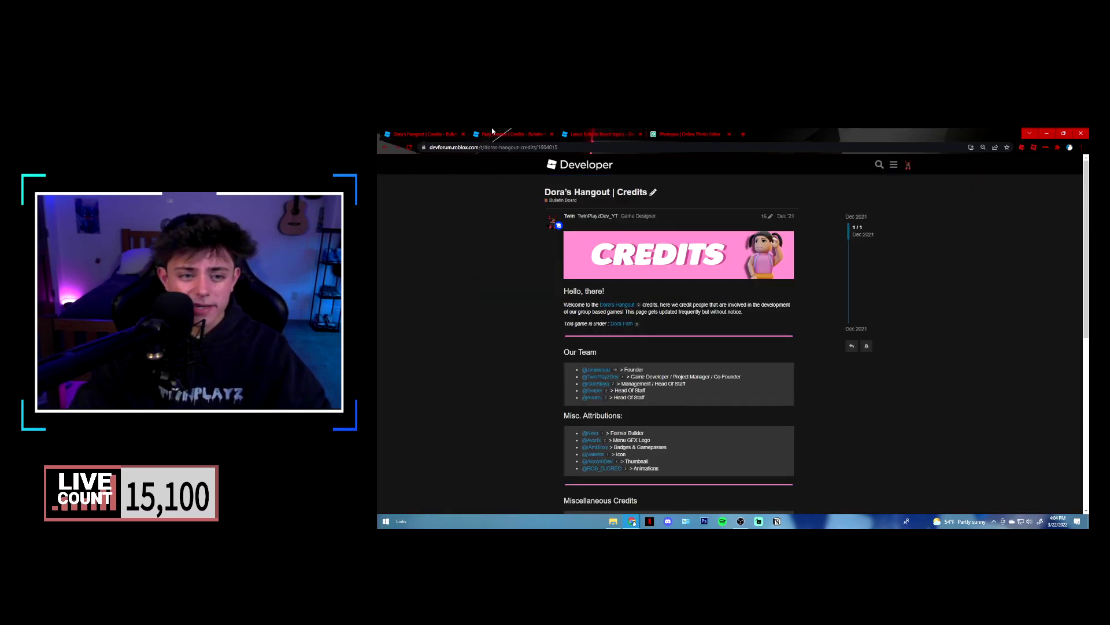
{"action": "left_click", "coordinate": [601, 133]}
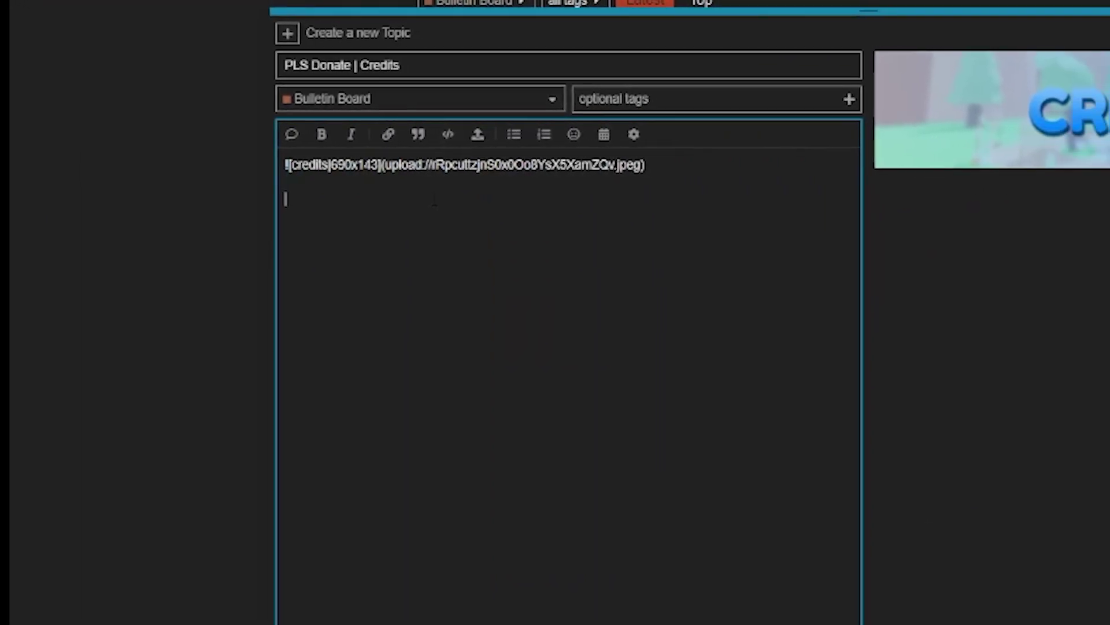
- Add a 'Hello There!' heading underlined with '-' below the banner
{"action": "type", "text": "Hello There!"}
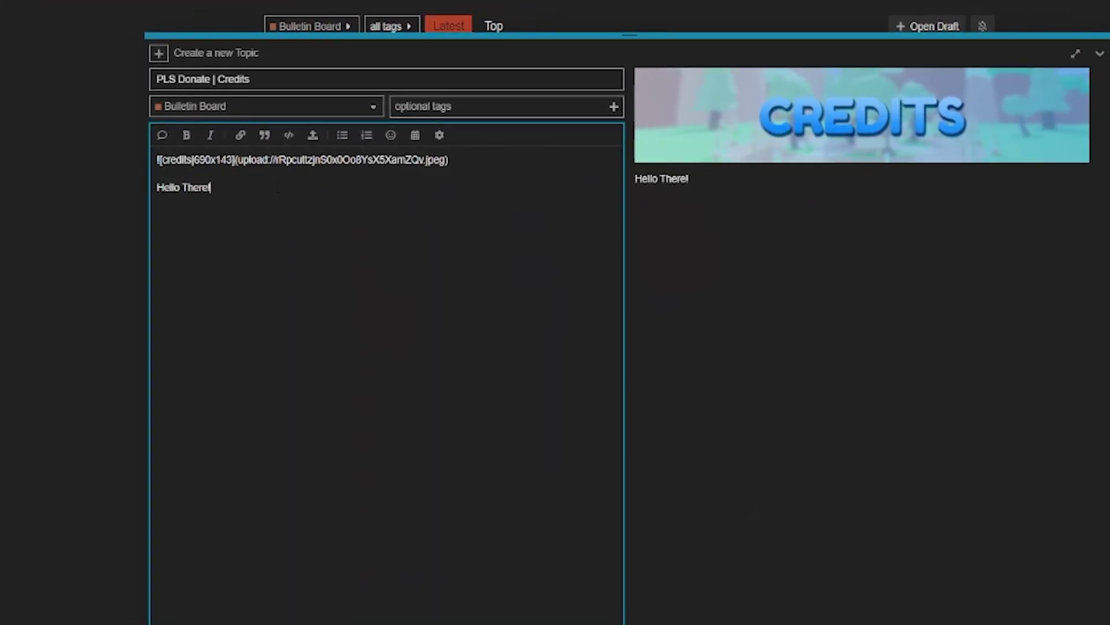
{"action": "key", "text": "Return"}
{"action": "key", "text": "Return"}
{"action": "type", "text": "-"}
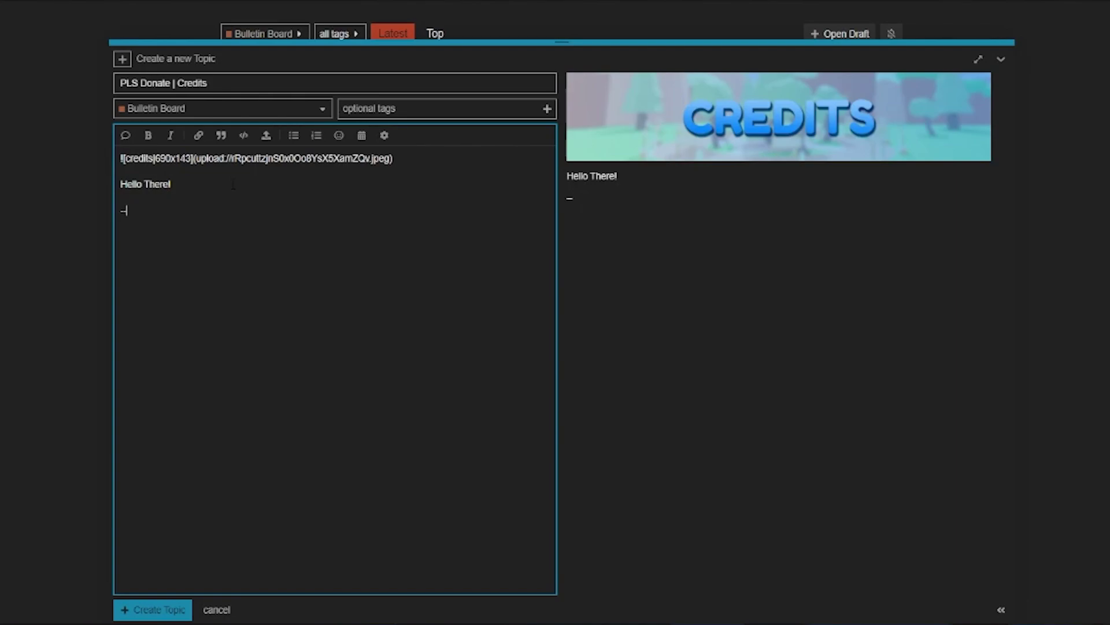
{"action": "key", "text": "BackSpace"}
{"action": "type", "text": "-"}
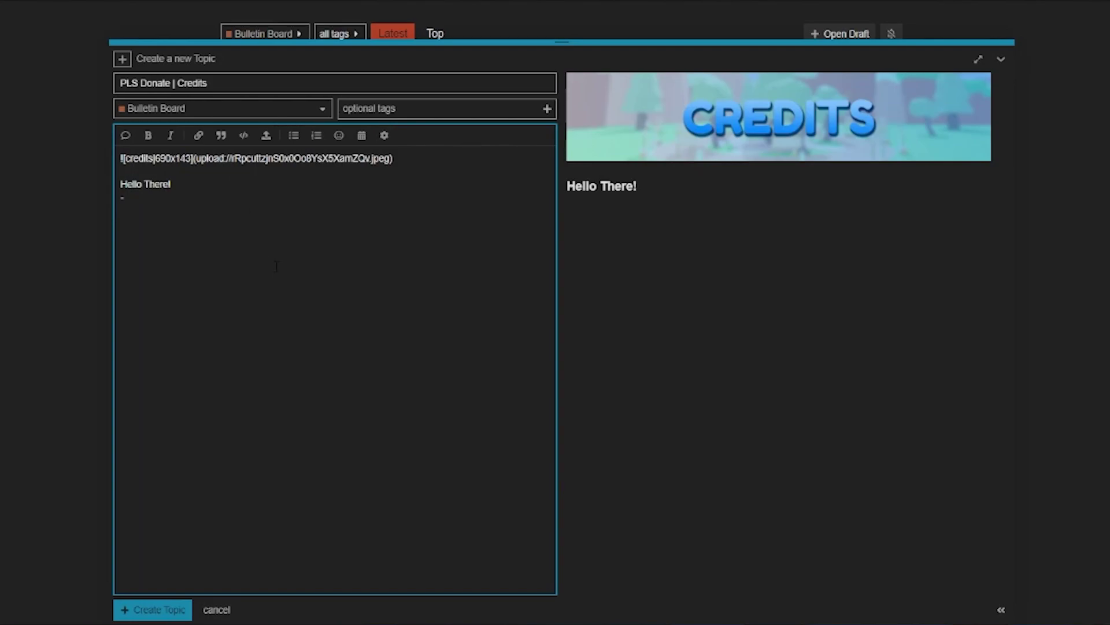
- Type the intro 'This is the credits for PLS Donate made by -> GROUP' and select GROUP
{"action": "type", "text": "This is the credits for P{LS"}
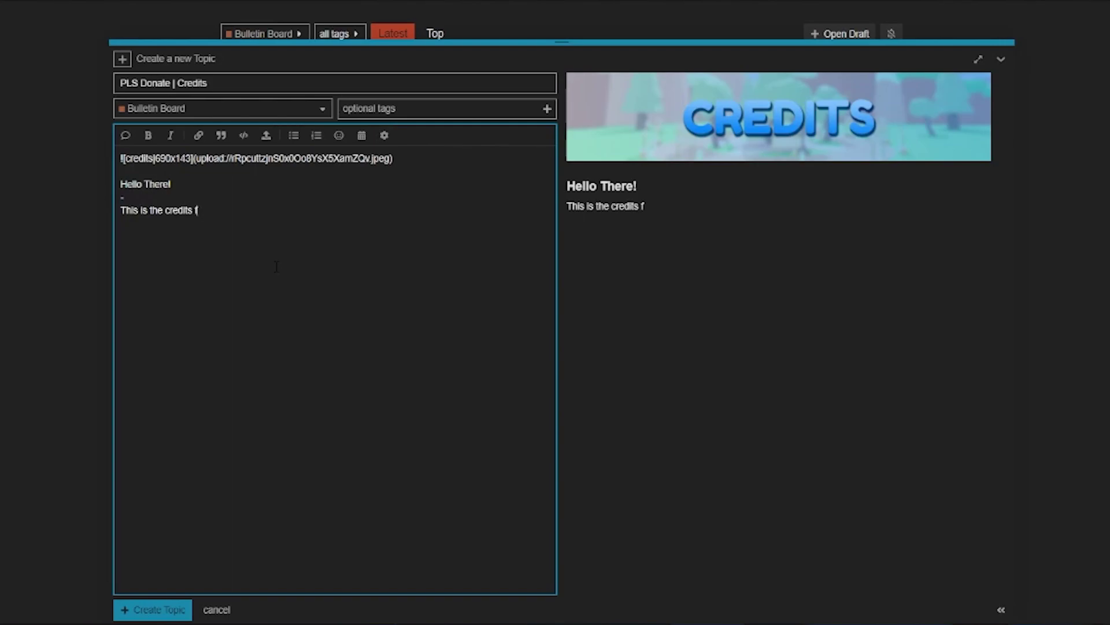
{"action": "key", "text": "BackSpace"}
{"action": "key", "text": "BackSpace"}
{"action": "key", "text": "BackSpace"}
{"action": "type", "text": "LS Do"}
{"action": "key", "text": "BackSpace"}
{"action": "key", "text": "BackSpace"}
{"action": "key", "text": "BackSpace"}
{"action": "key", "text": "BackSpace"}
{"action": "key", "text": "BackSpace"}
{"action": "type", "text": "LS Donate made by"}
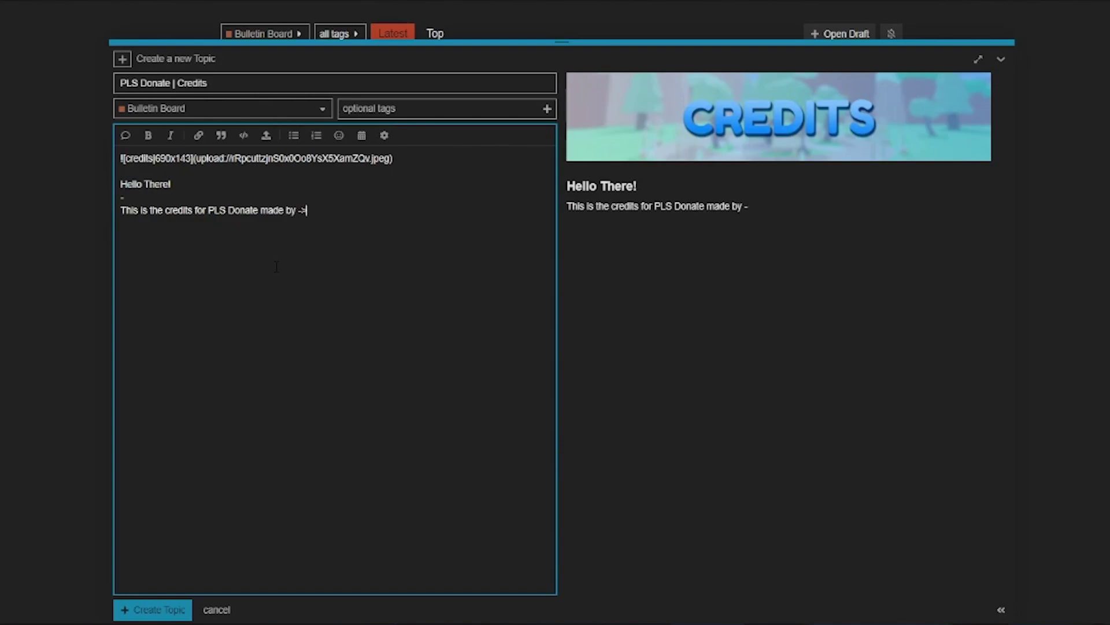
{"action": "type", "text": " -> GROUP"}
{"action": "key", "text": "shift+Left"}
{"action": "key", "text": "shift+Left"}
{"action": "key", "text": "shift+Left"}
{"action": "key", "text": "shift+Left"}
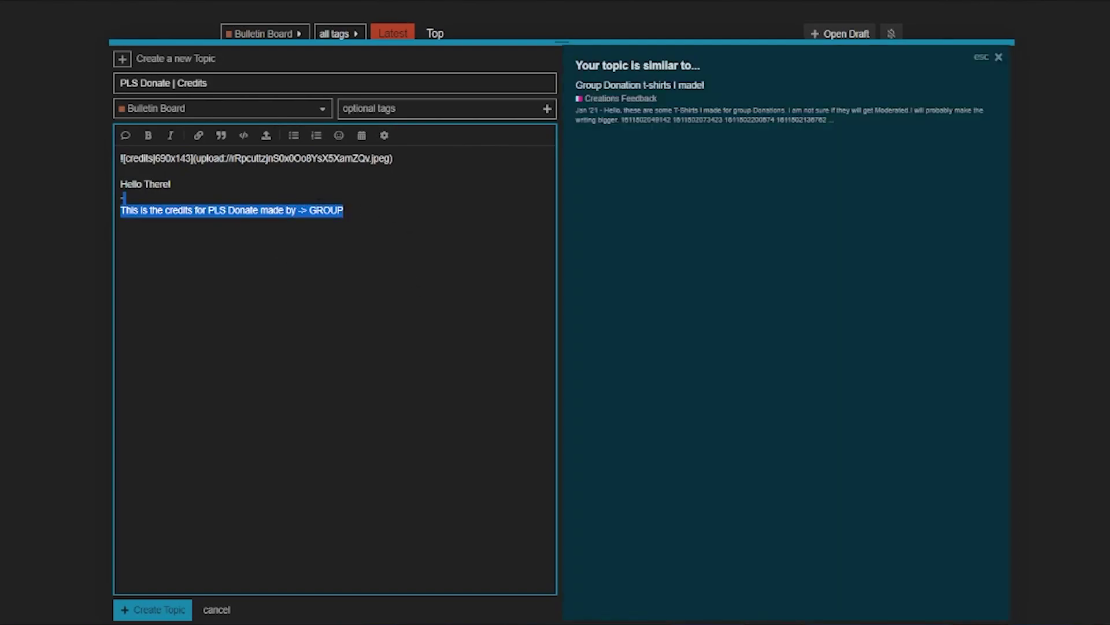
- Link the word GROUP to the HD-Admin library page on roblox.com
{"action": "key", "text": "Up"}
{"action": "left_click", "coordinate": [998, 56]}
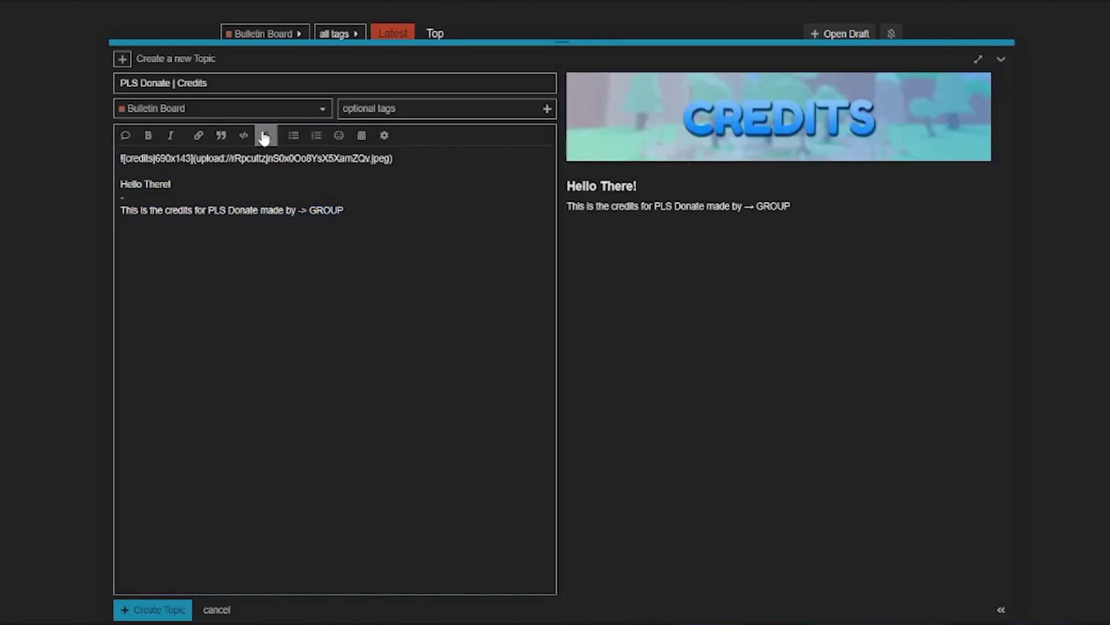
{"action": "left_click", "coordinate": [197, 135]}
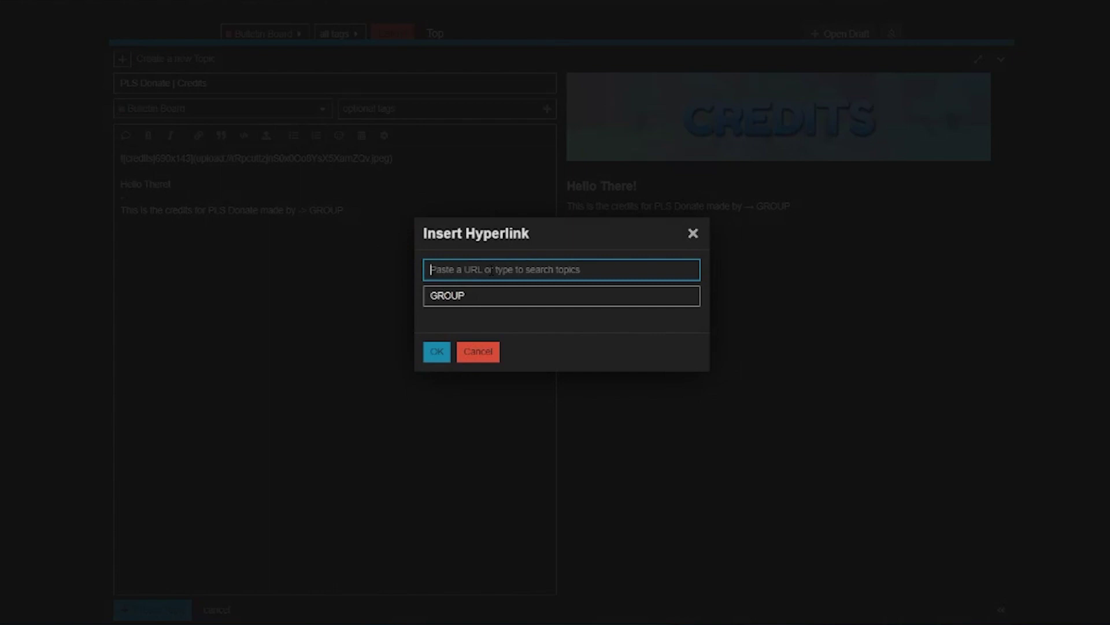
{"action": "type", "text": "http"}
{"action": "left_click", "coordinate": [496, 300]}
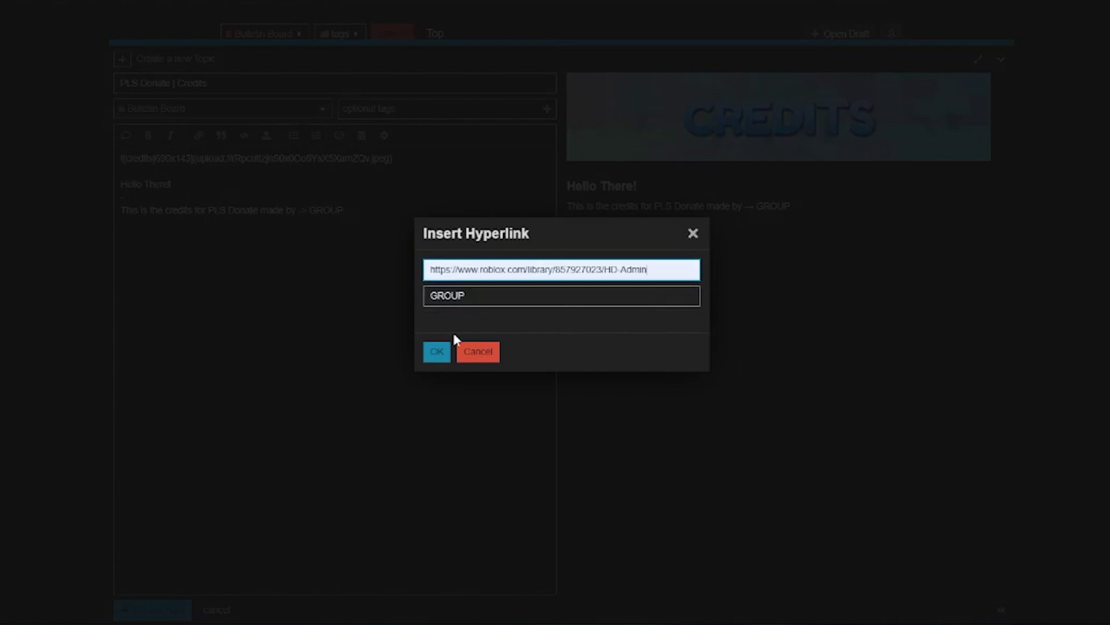
{"action": "left_click", "coordinate": [437, 351]}
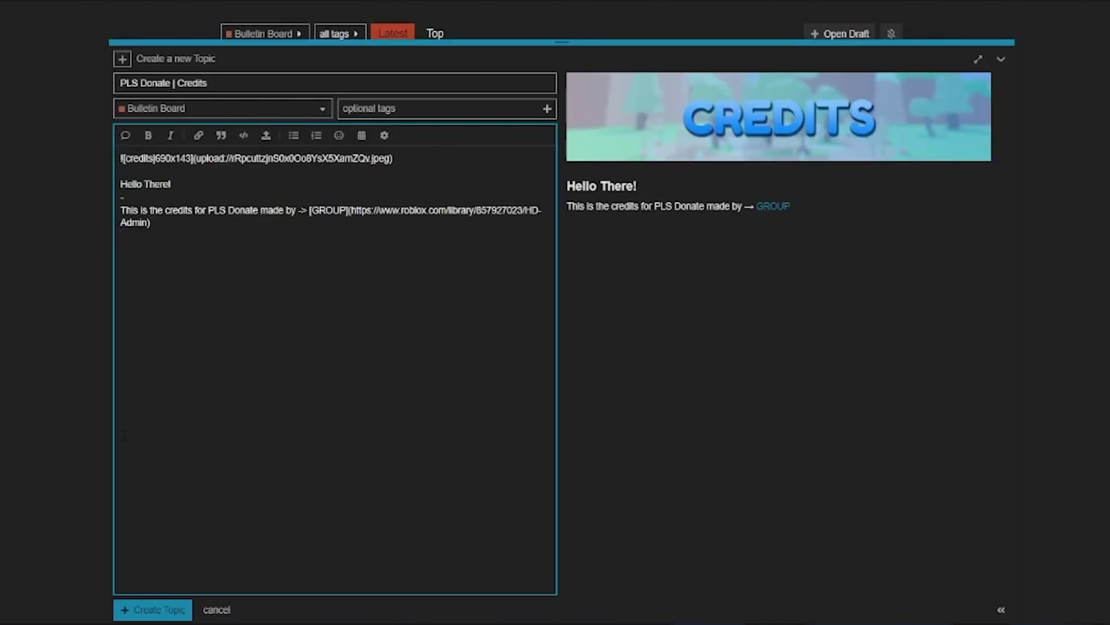
- Swap the pink divider for the blue DIVIDERNEW divider image after the intro
{"action": "left_click_drag", "start_coordinate": [141, 220], "coordinate": [187, 275]}
{"action": "key", "text": "shift+Up"}
{"action": "key", "text": "BackSpace"}
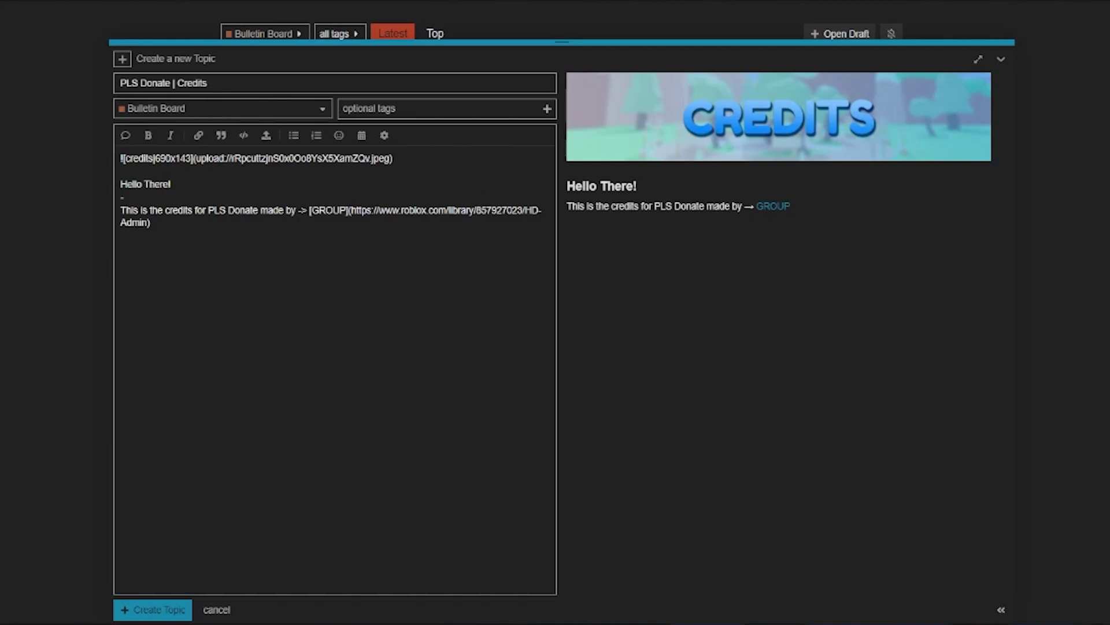
{"action": "left_click_drag", "start_coordinate": [290, 301], "coordinate": [322, 277]}
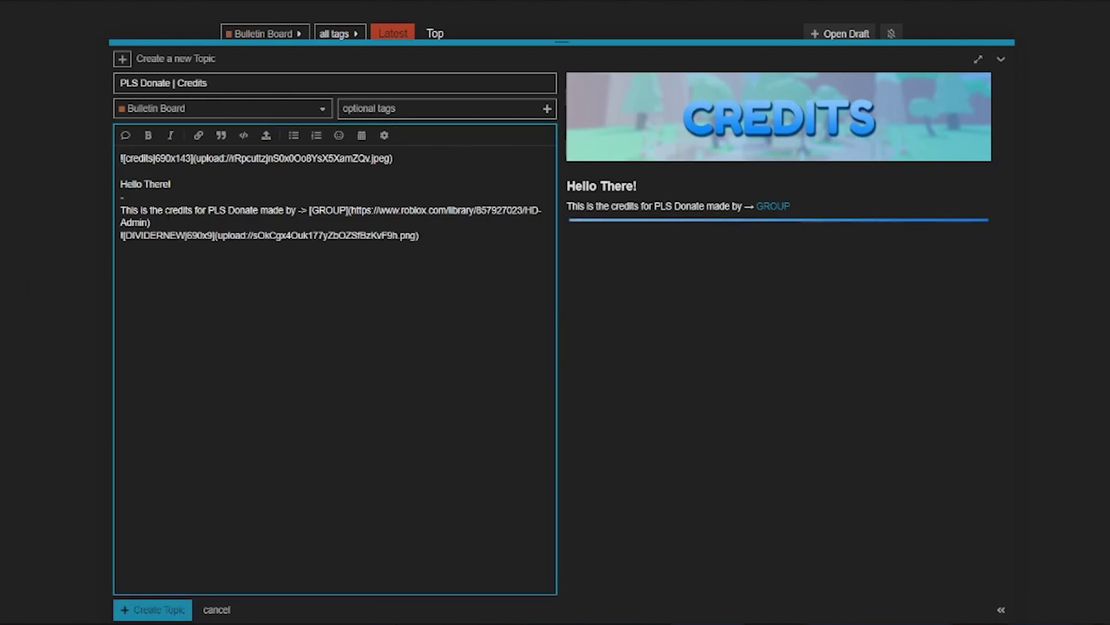
- Type 'Our Team' on a new line below the divider
{"action": "left_click", "coordinate": [150, 222]}
{"action": "key", "text": "Return"}
{"action": "left_click", "coordinate": [343, 360]}
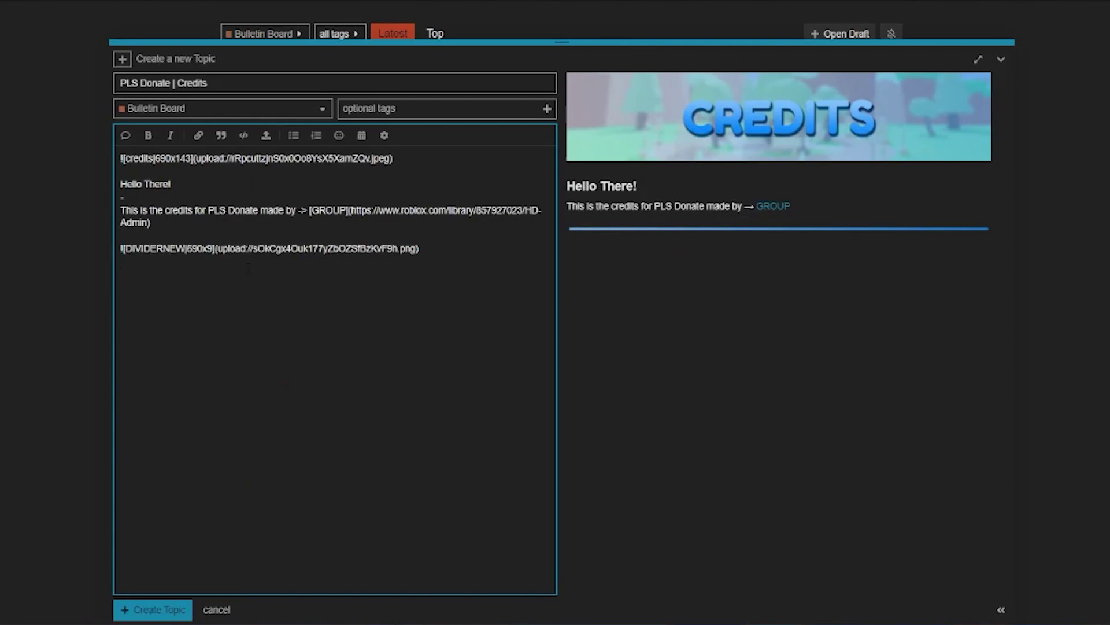
{"action": "type", "text": "Our Team"}
- Make 'Our Team' a # heading and start a '-' bullet line beneath it
{"action": "left_click_drag", "start_coordinate": [162, 274], "coordinate": [102, 270]}
{"action": "left_click", "coordinate": [196, 323]}
{"action": "left_click", "coordinate": [120, 274]}
{"action": "type", "text": "#"}
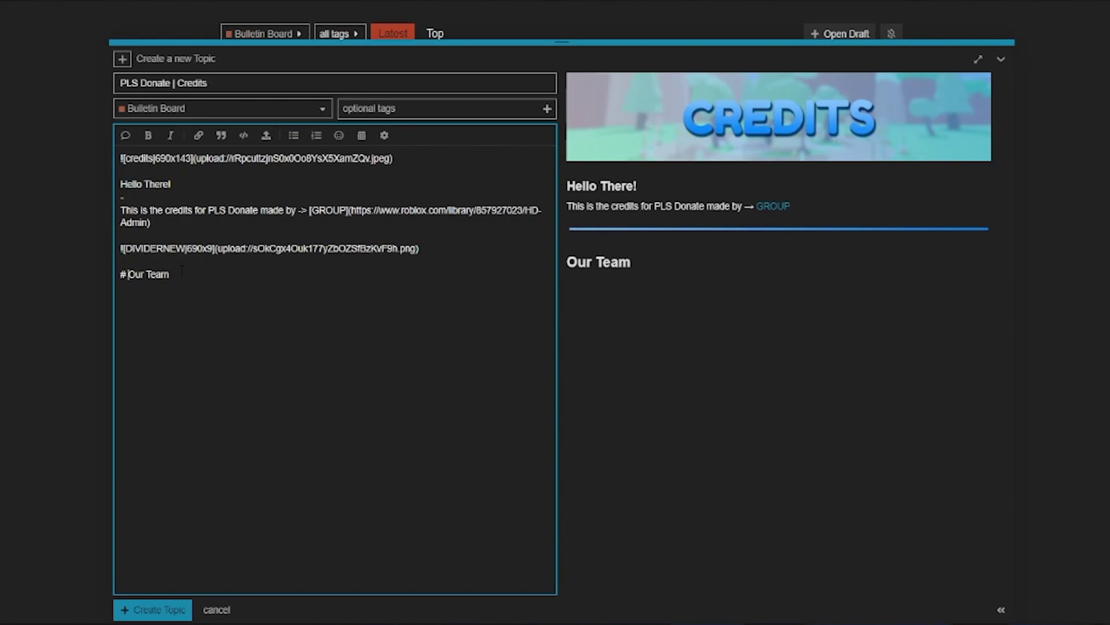
{"action": "left_click", "coordinate": [203, 281]}
{"action": "key", "text": "Return"}
{"action": "type", "text": "-"}
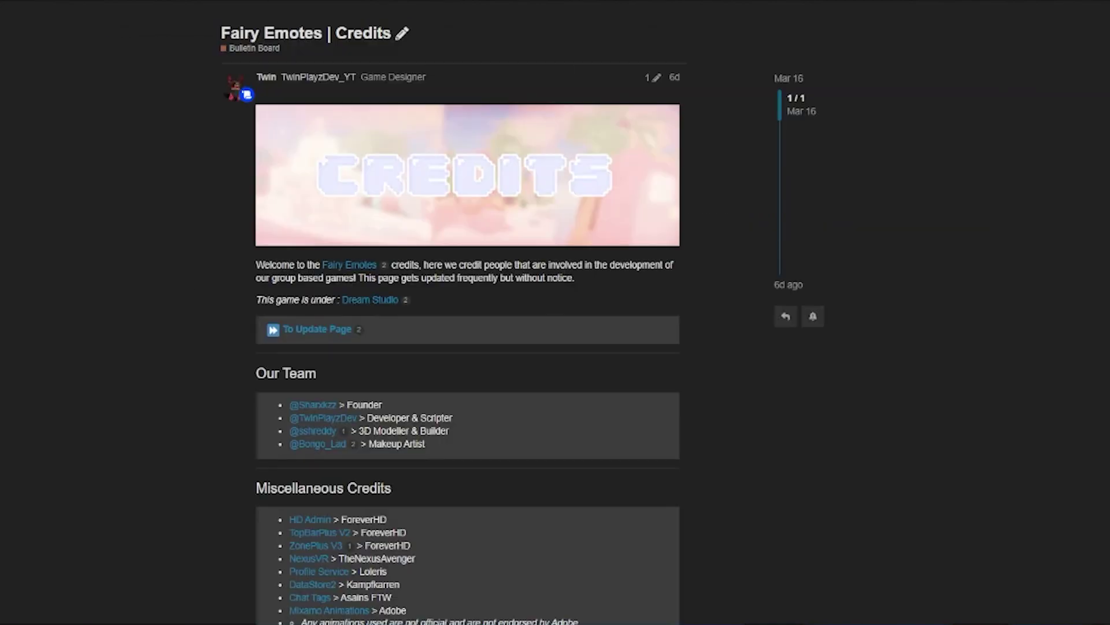
{"action": "scroll", "coordinate": [353, 379], "scroll_direction": "down", "scroll_amount": 3}
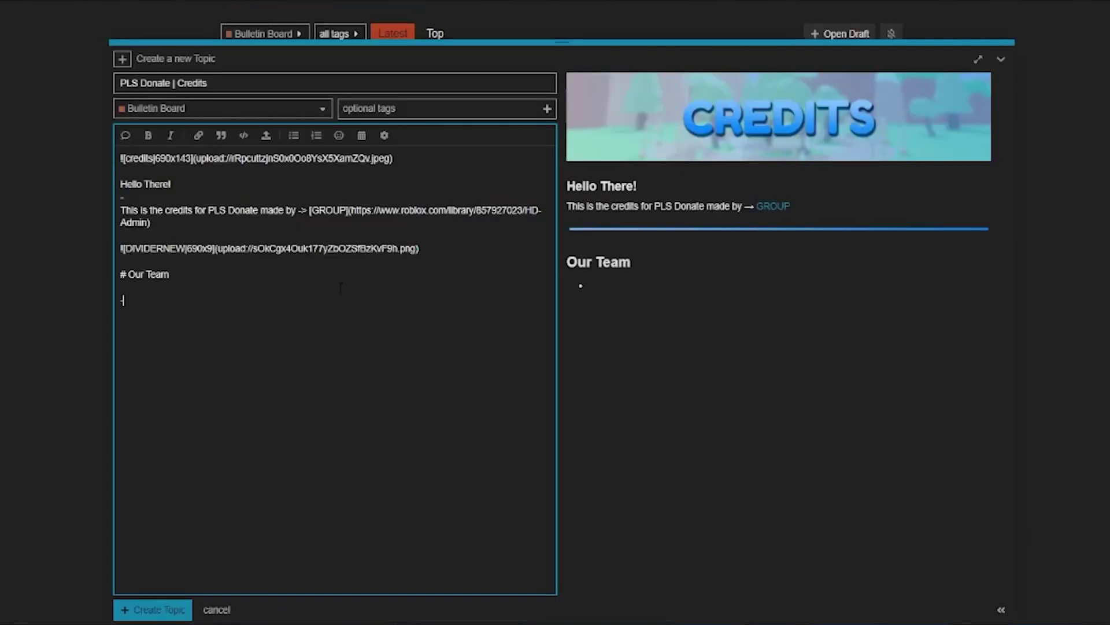
{"action": "type", "text": "@TwinPlayzDev >"}
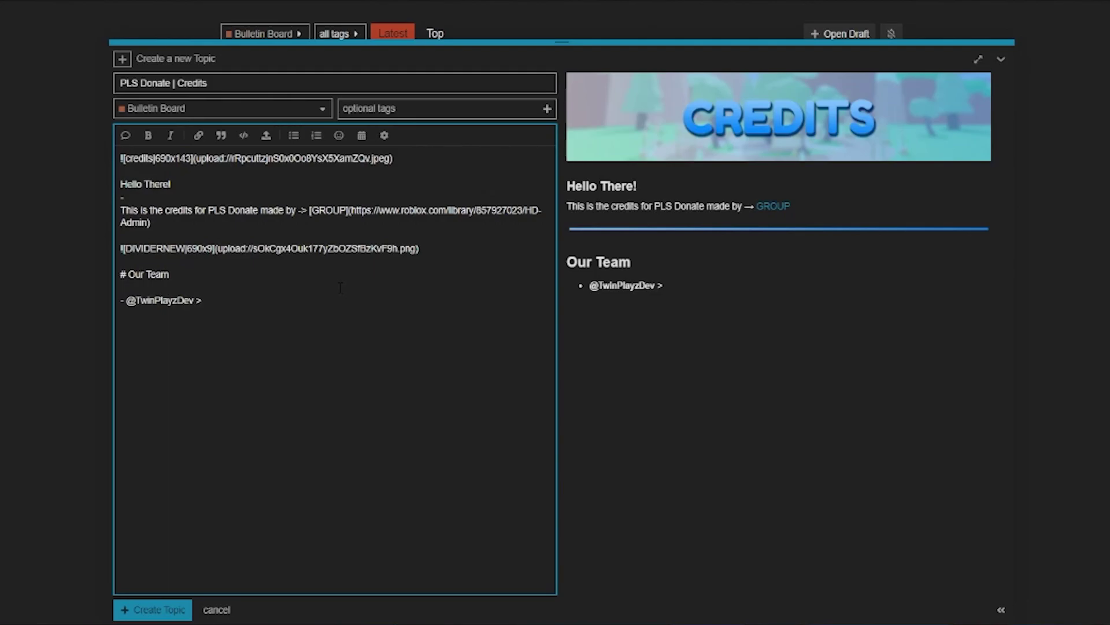
{"action": "key", "text": "BackSpace"}
{"action": "type", "text": "> Scripter"}
{"action": "key", "text": "Return"}
{"action": "type", "text": "- @"}
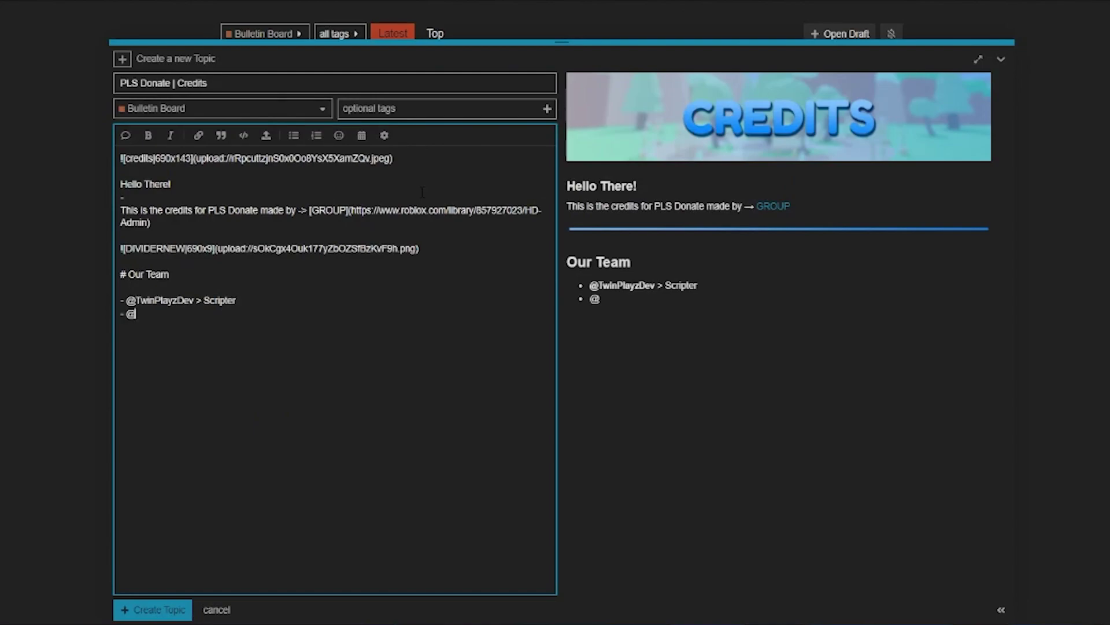
{"action": "type", "text": "Someon"}
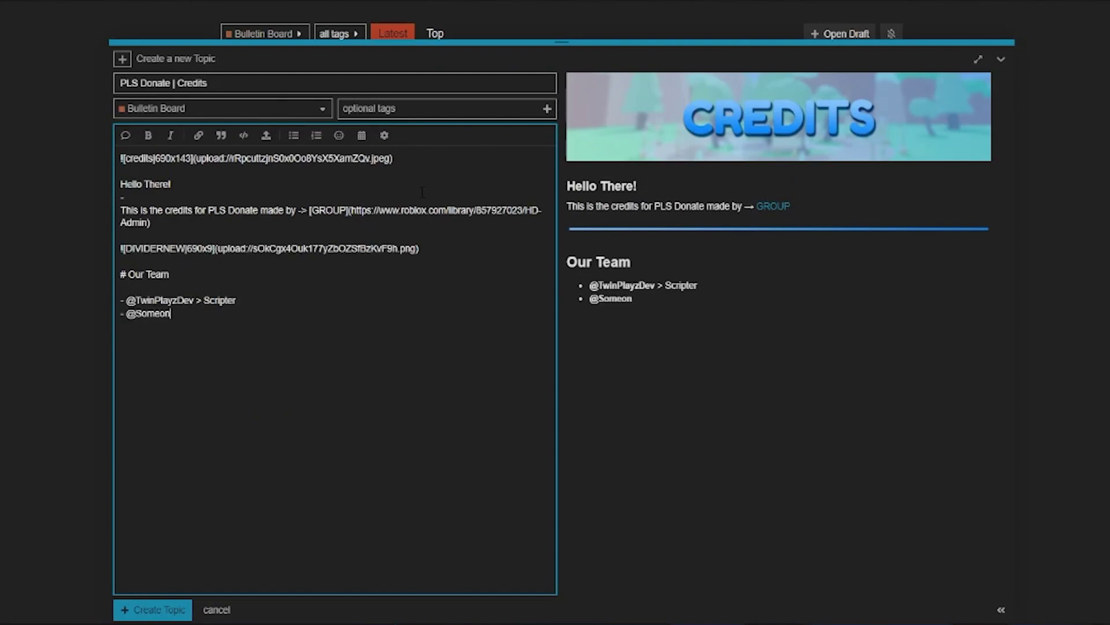
{"action": "type", "text": "e > Founder"}
{"action": "key", "text": "Return"}
- Put both team lines in a quote box and add a '# Misc' heading below
{"action": "left_click_drag", "start_coordinate": [267, 312], "coordinate": [120, 300]}
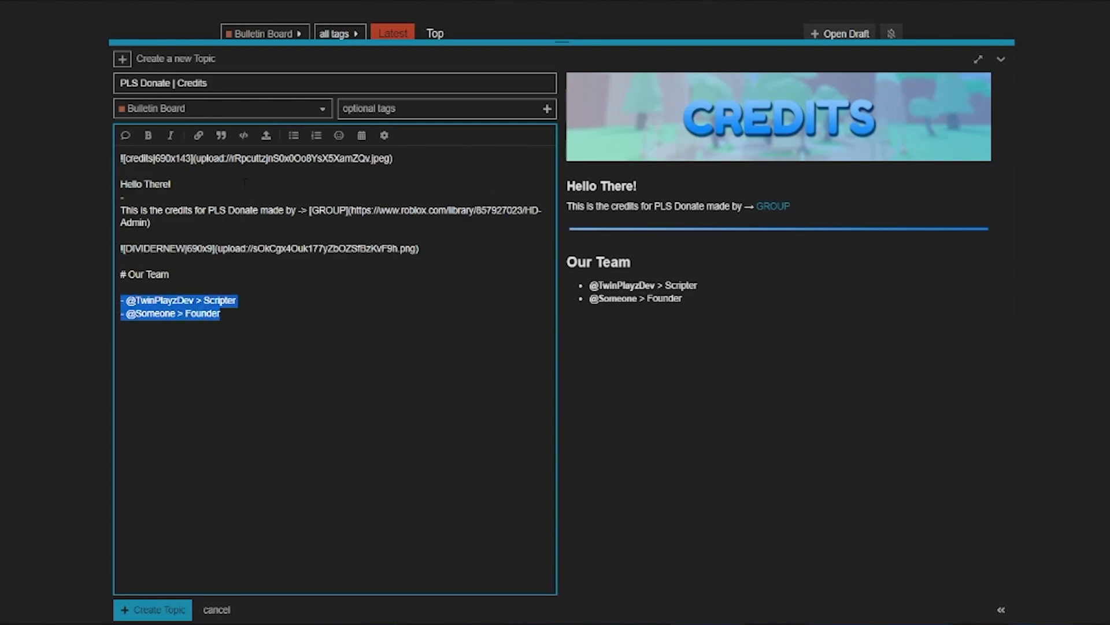
{"action": "left_click", "coordinate": [220, 137]}
{"action": "left_click", "coordinate": [310, 346]}
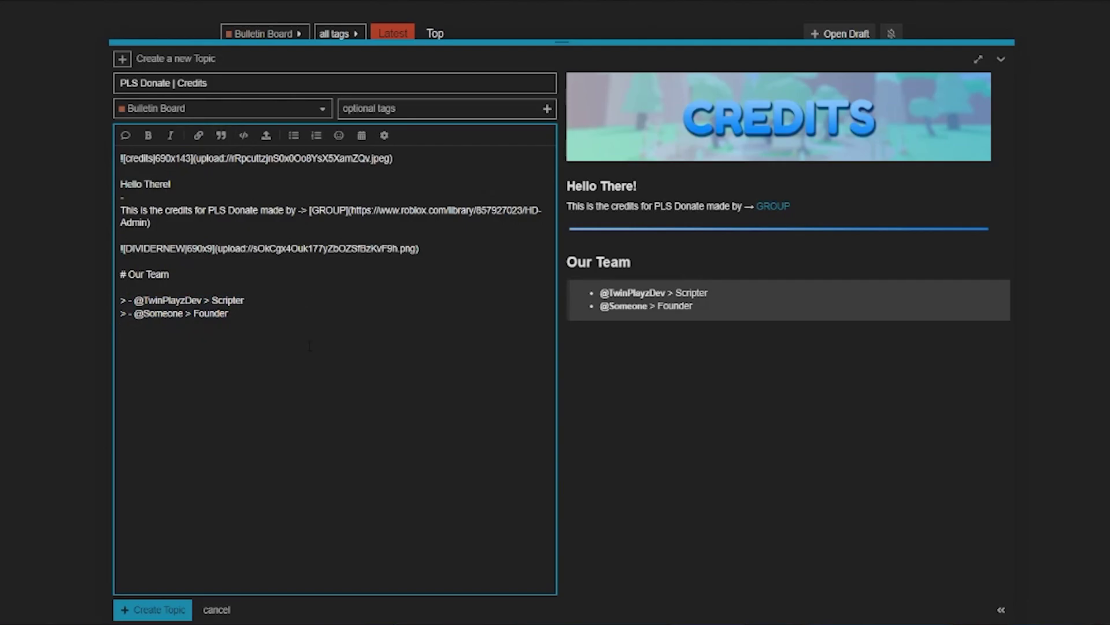
{"action": "key", "text": "Return"}
{"action": "type", "text": "# Misc"}
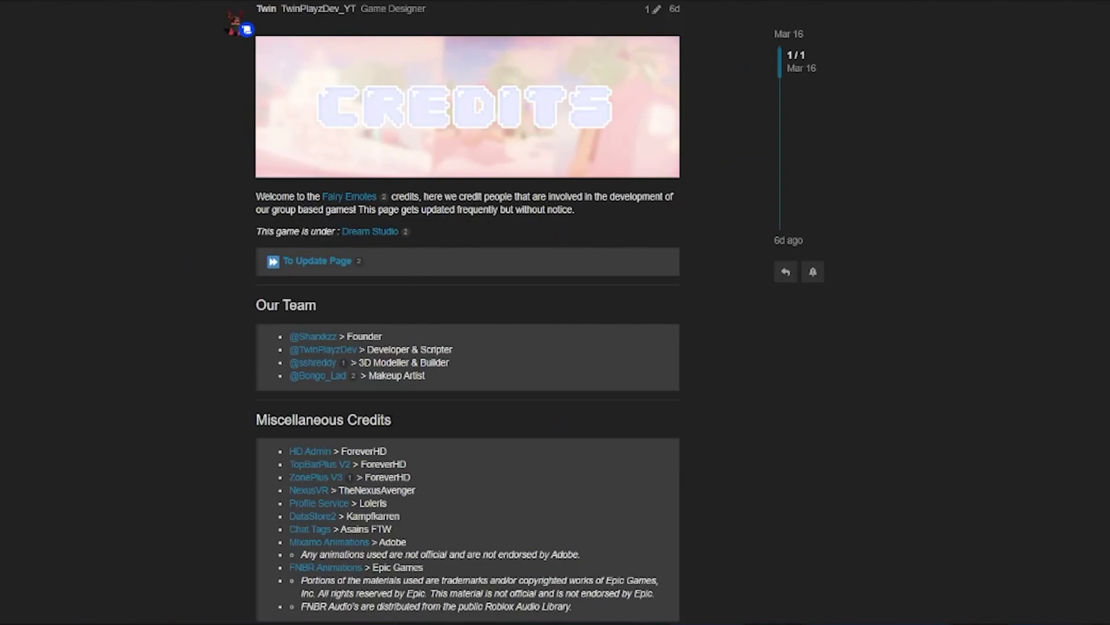
- Rename the heading to 'Miscellaneous Credits' and add a quoted '- Building > Model' entry
{"action": "triple_click", "coordinate": [323, 419]}
{"action": "key", "text": "ctrl+c"}
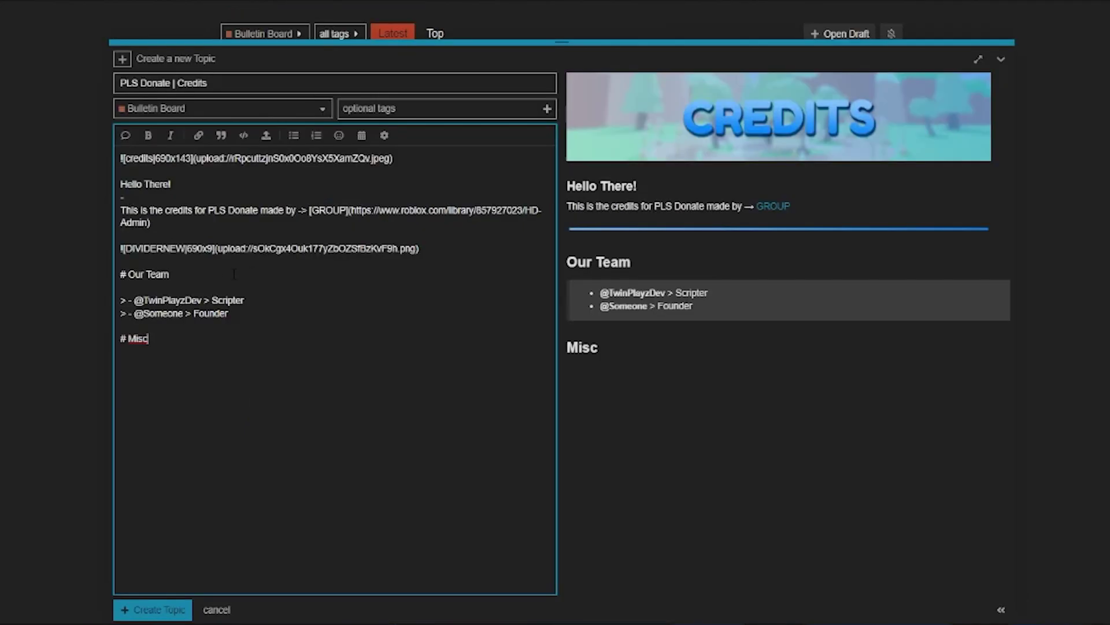
{"action": "key", "text": "ctrl+shift+Left"}
{"action": "key", "text": "ctrl+v"}
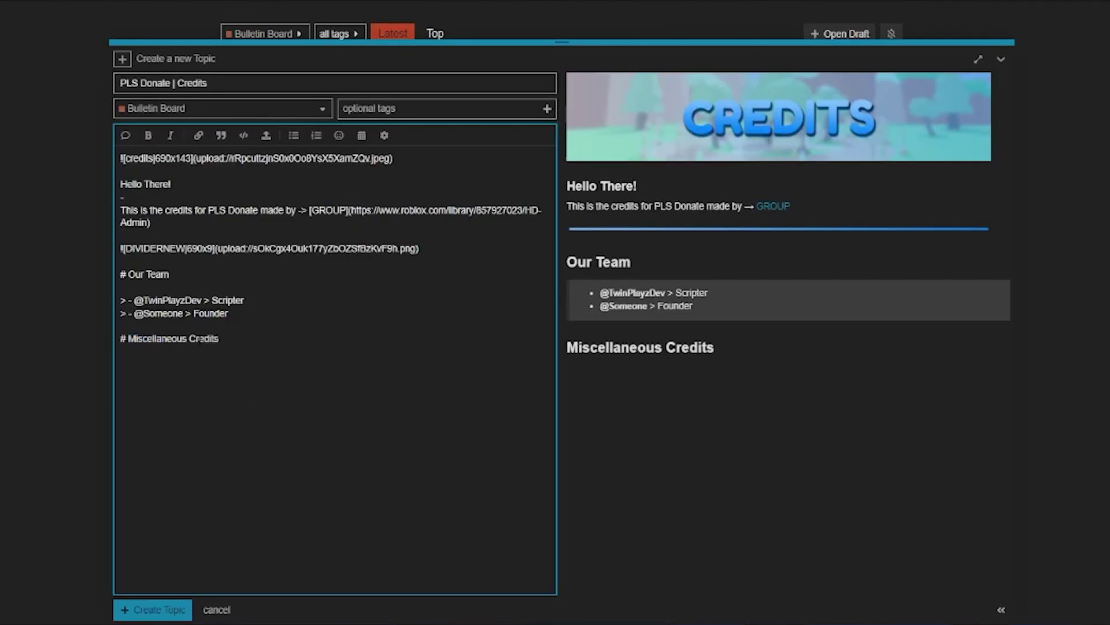
{"action": "key", "text": "Return"}
{"action": "key", "text": "Return"}
{"action": "type", "text": ">"}
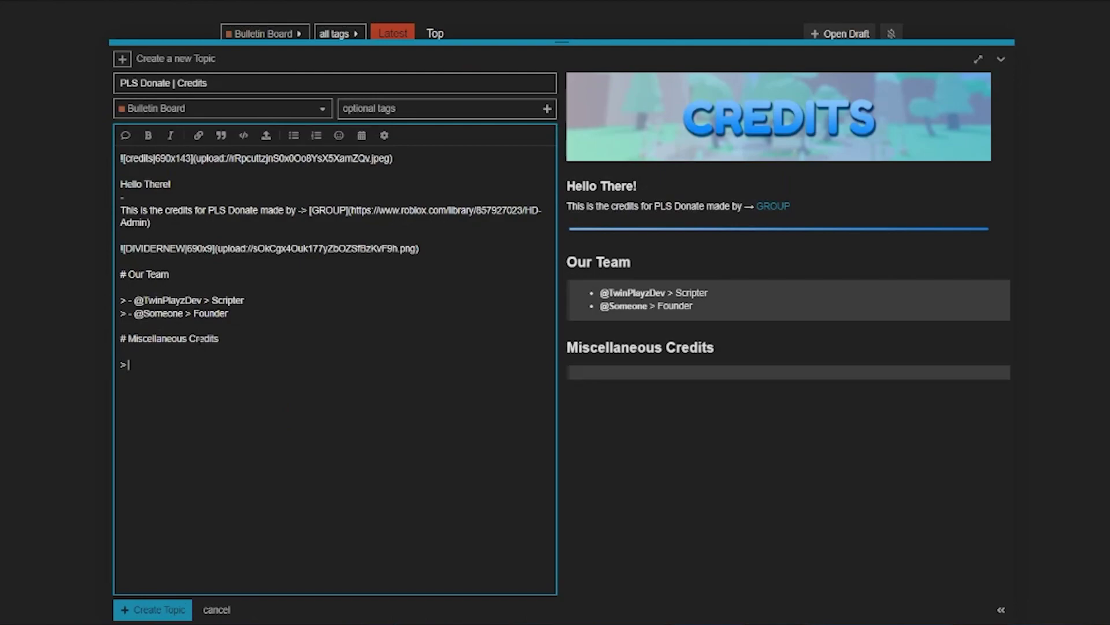
{"action": "type", "text": " - Building > "}
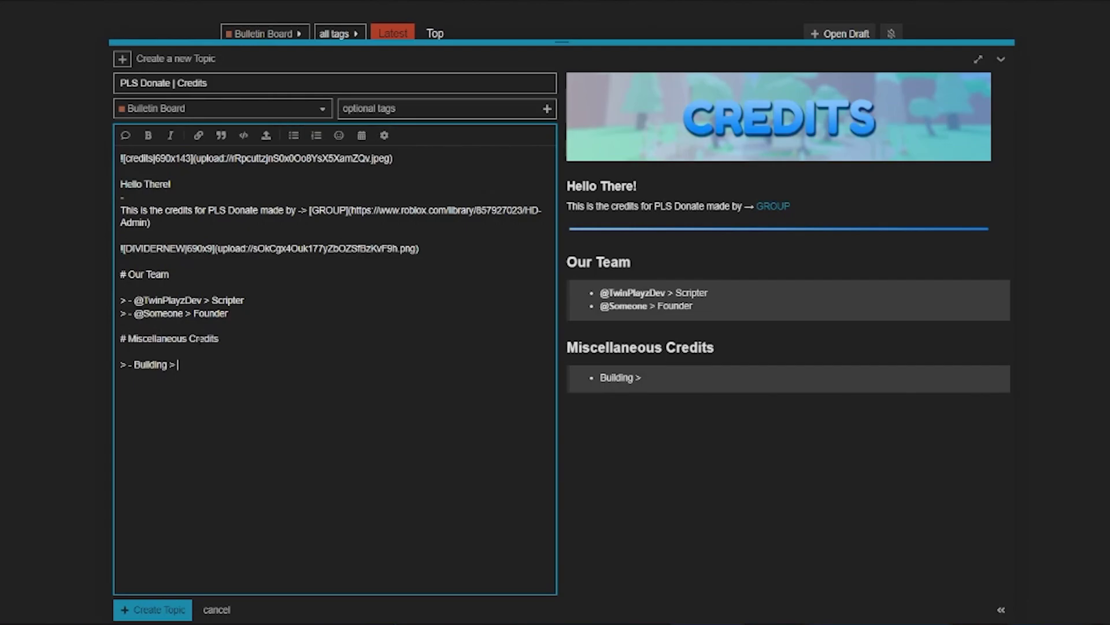
{"action": "type", "text": "Model"}
- Link the word Building to the copied devforum topic URL
{"action": "double_click", "coordinate": [149, 364]}
{"action": "left_click", "coordinate": [197, 135]}
{"action": "type", "text": "https://devforum.roblox.com/t/delayed-health-regeneration/270475/3"}
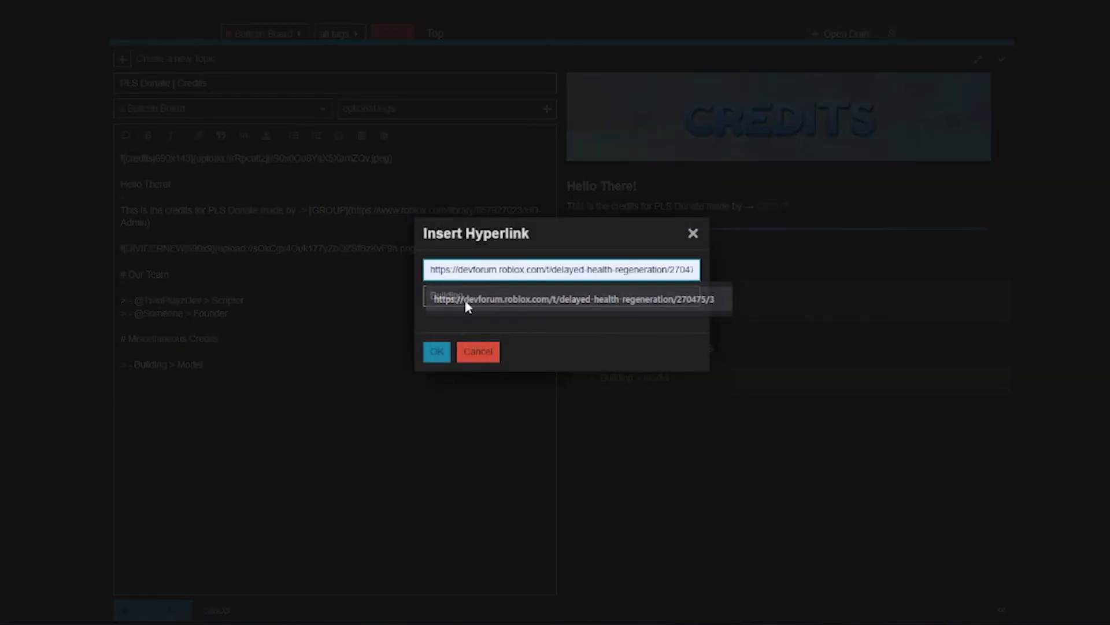
{"action": "left_click", "coordinate": [441, 351]}
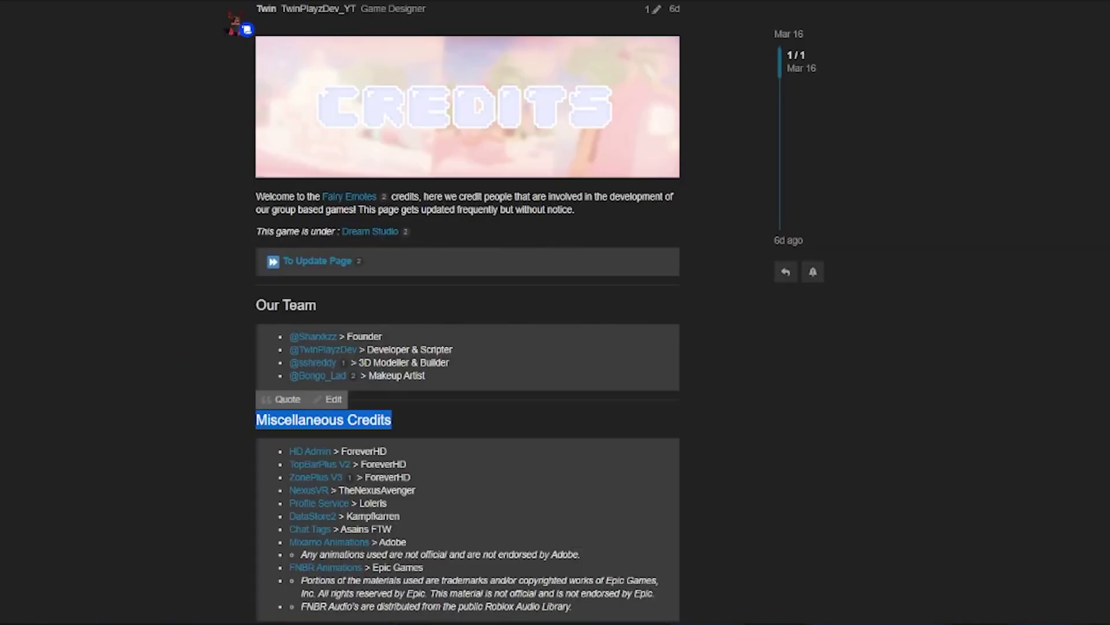
{"action": "scroll", "coordinate": [328, 236], "scroll_direction": "down", "scroll_amount": 5}
{"action": "left_click", "coordinate": [526, 383]}
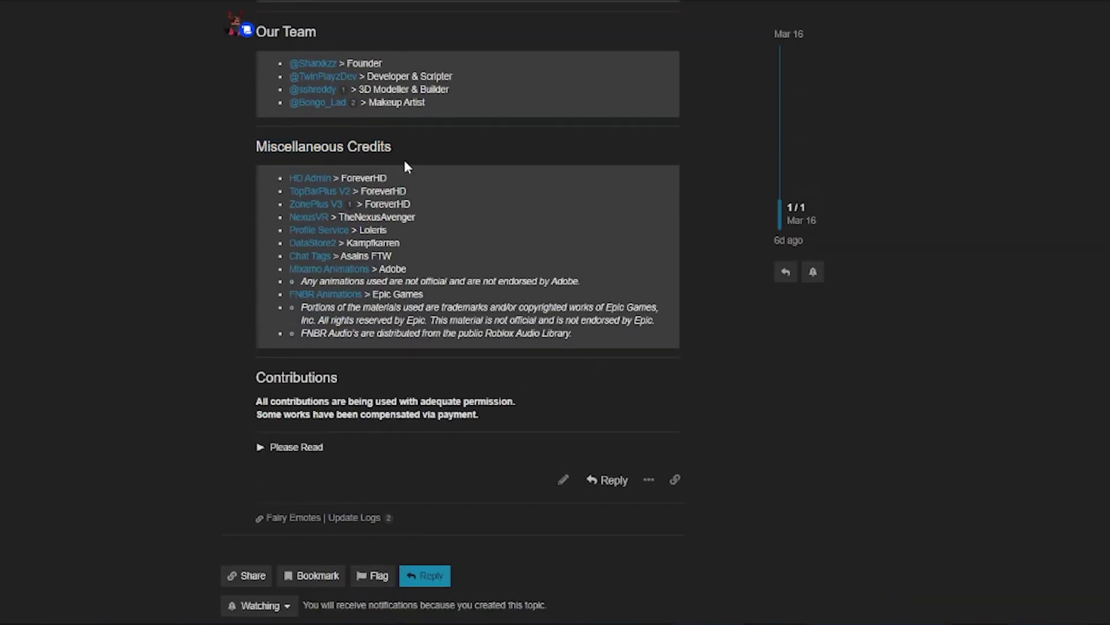
{"action": "scroll", "coordinate": [367, 272], "scroll_direction": "up", "scroll_amount": 2}
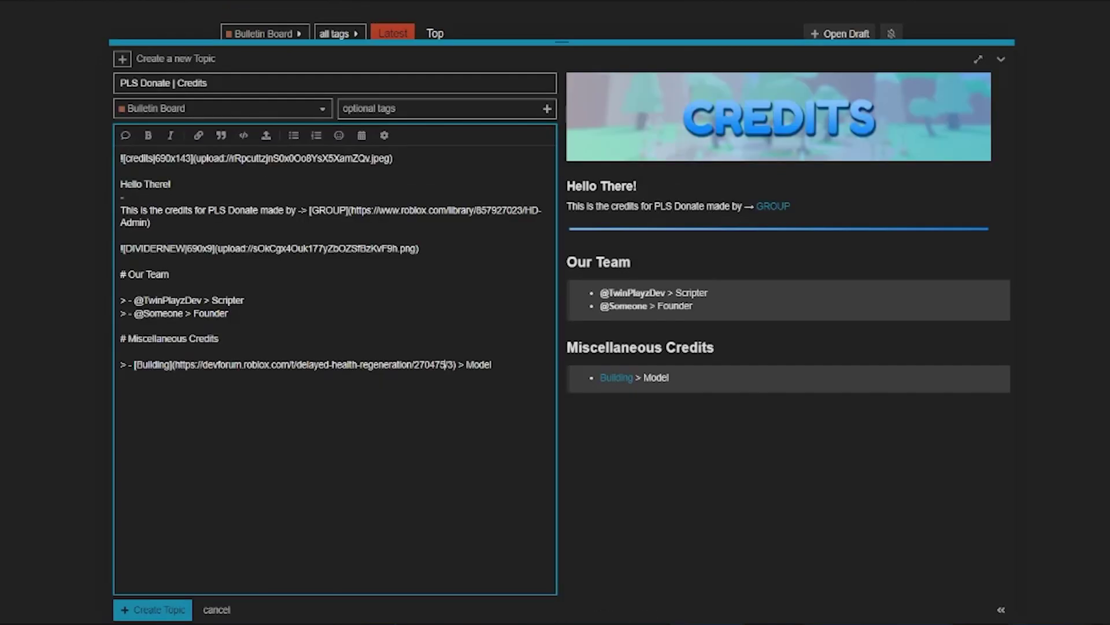
- Paste DIVIDERNEW dividers above Miscellaneous Credits and below the Building entry, leaving a new line after
{"action": "left_click_drag", "start_coordinate": [433, 249], "coordinate": [105, 255]}
{"action": "key", "text": "ctrl+c"}
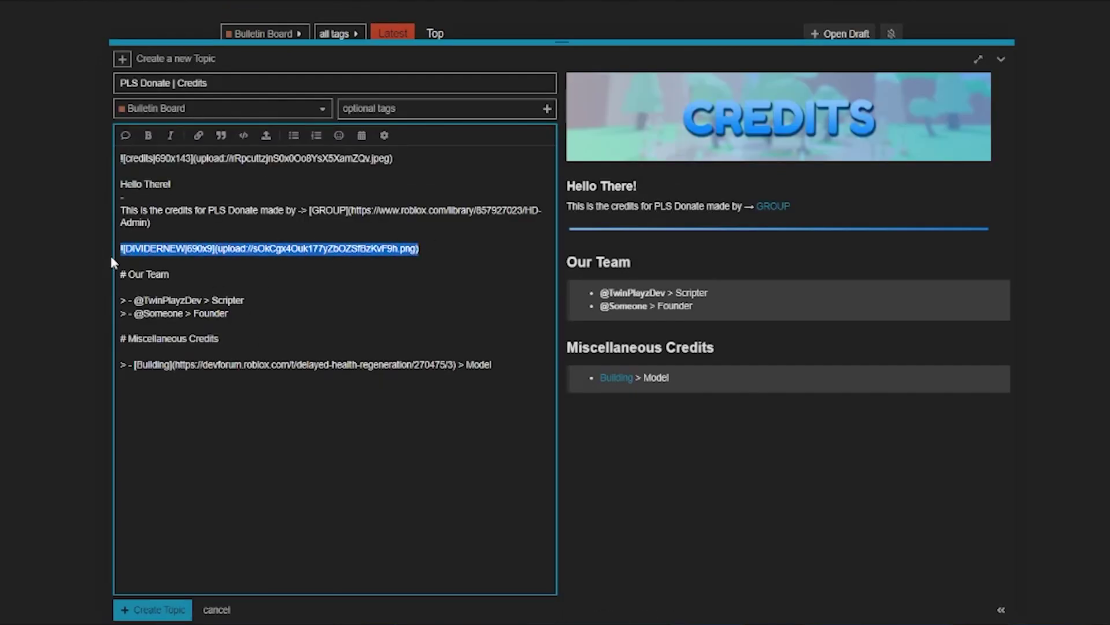
{"action": "left_click", "coordinate": [261, 331]}
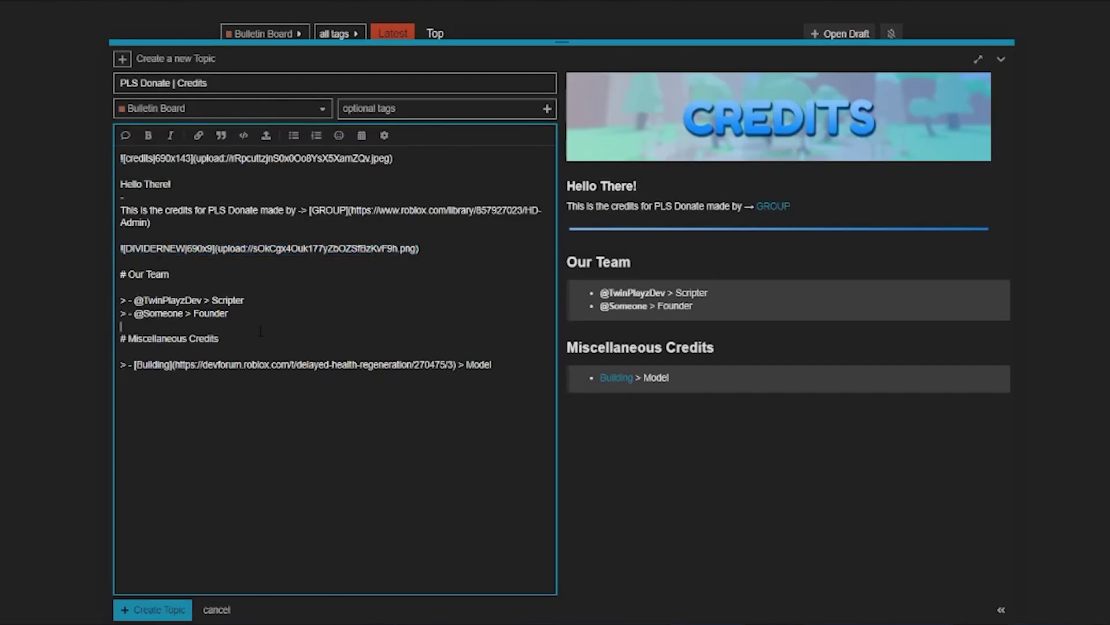
{"action": "key", "text": "ctrl+v"}
{"action": "key", "text": "Return"}
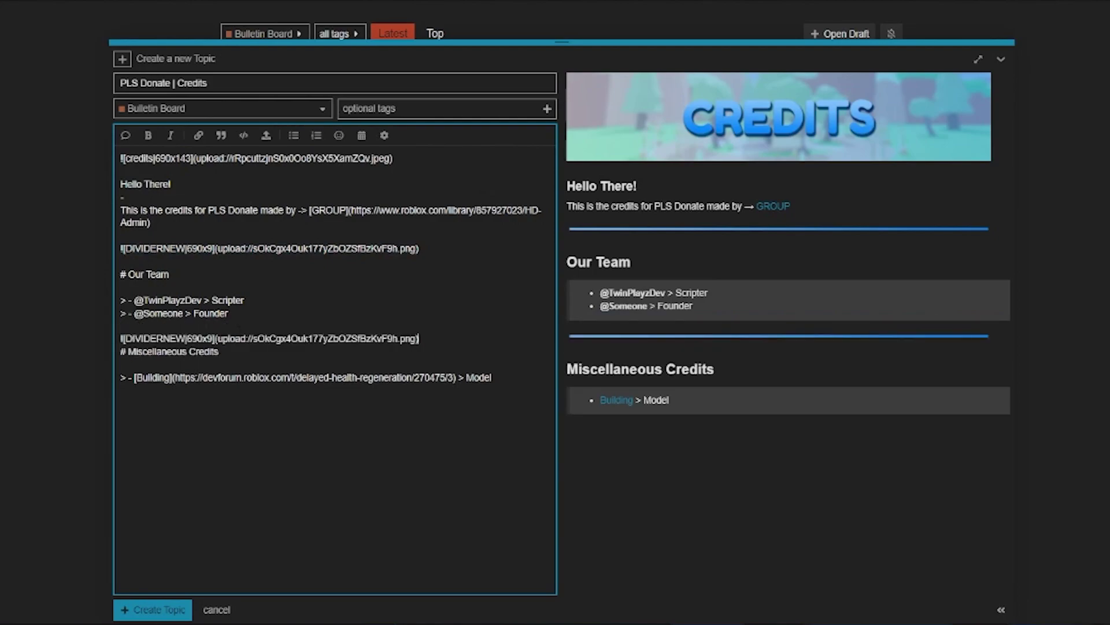
{"action": "left_click", "coordinate": [280, 378]}
{"action": "key", "text": "Return"}
{"action": "key", "text": "Return"}
{"action": "key", "text": "ctrl+v"}
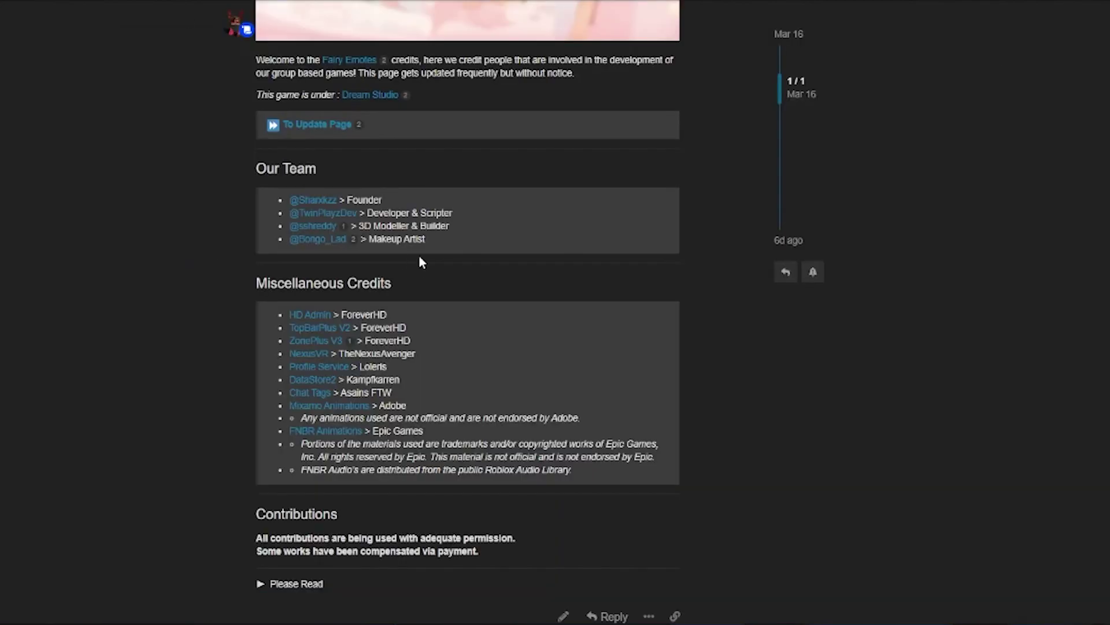
{"action": "scroll", "coordinate": [419, 257], "scroll_direction": "down", "scroll_amount": 2}
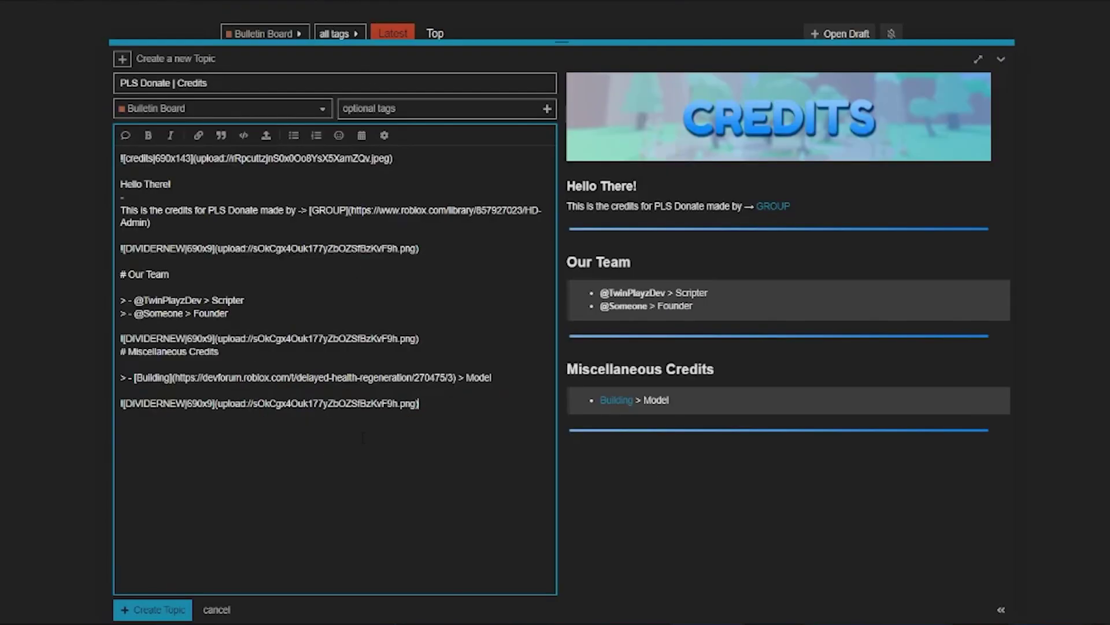
{"action": "key", "text": "Return"}
- Add a '# Contributions' heading and paste the two bold permission and payment lines below it
{"action": "type", "text": "#Contributions"}
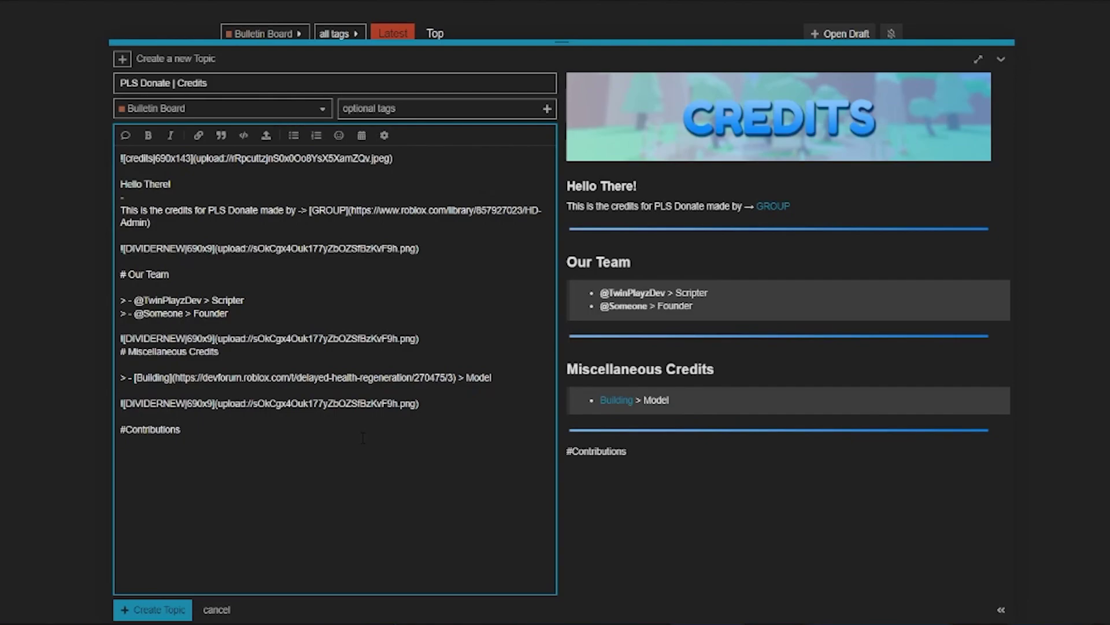
{"action": "key", "text": "Left"}
{"action": "key", "text": "Left"}
{"action": "key", "text": "Left"}
{"action": "key", "text": "Left"}
{"action": "key", "text": "Left"}
{"action": "key", "text": "Left"}
{"action": "key", "text": "Left"}
{"action": "key", "text": "Right"}
{"action": "key", "text": "Return"}
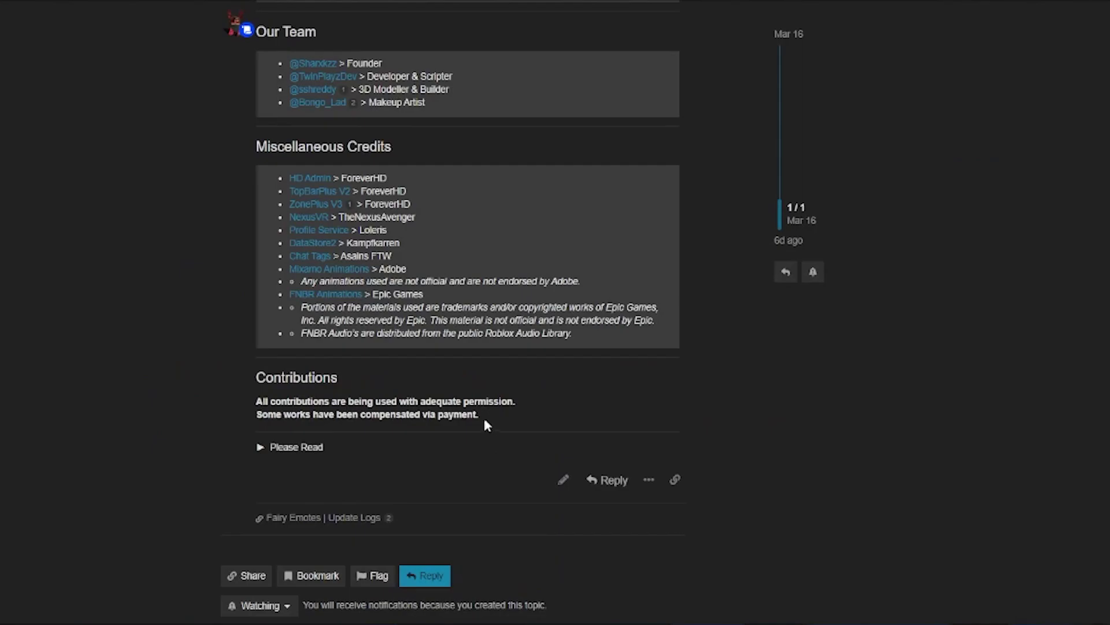
{"action": "left_click_drag", "start_coordinate": [486, 425], "coordinate": [257, 399]}
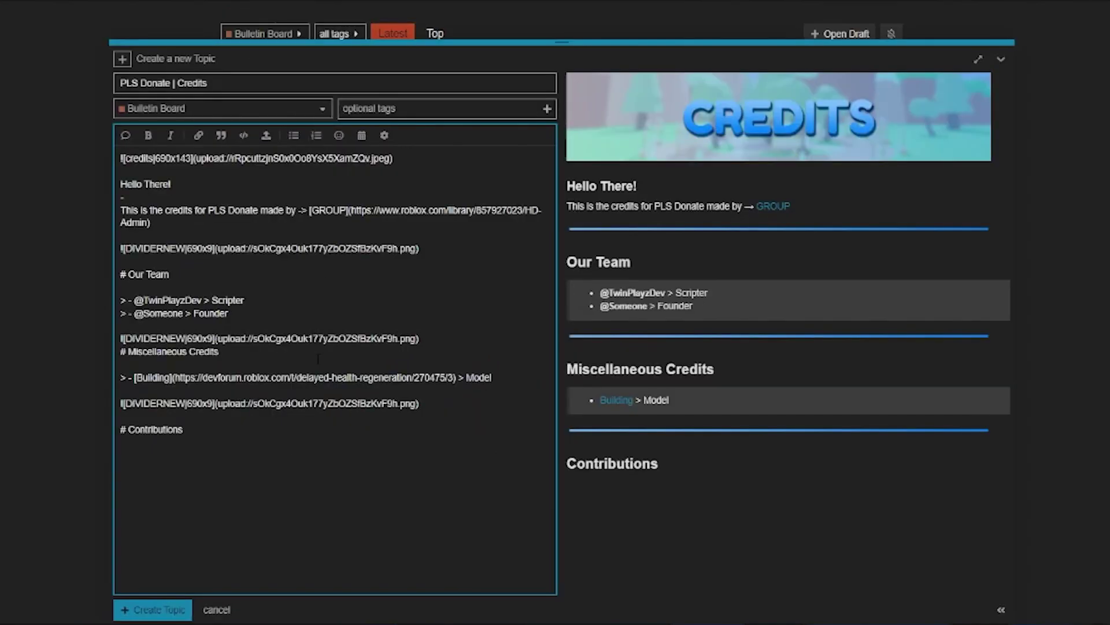
{"action": "type", "text": "**All contributions are being used with adequate permission.** **Some works have been compensated via payment.**"}
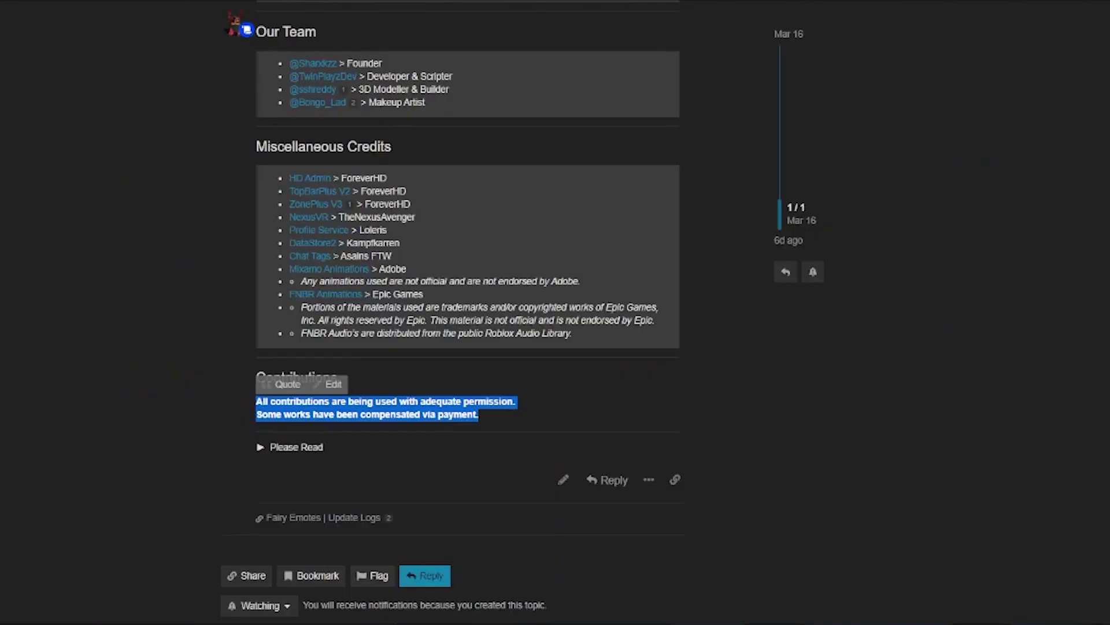
- Expand and collapse the reference topic's Please Read section to see how it works
{"action": "left_click", "coordinate": [397, 454]}
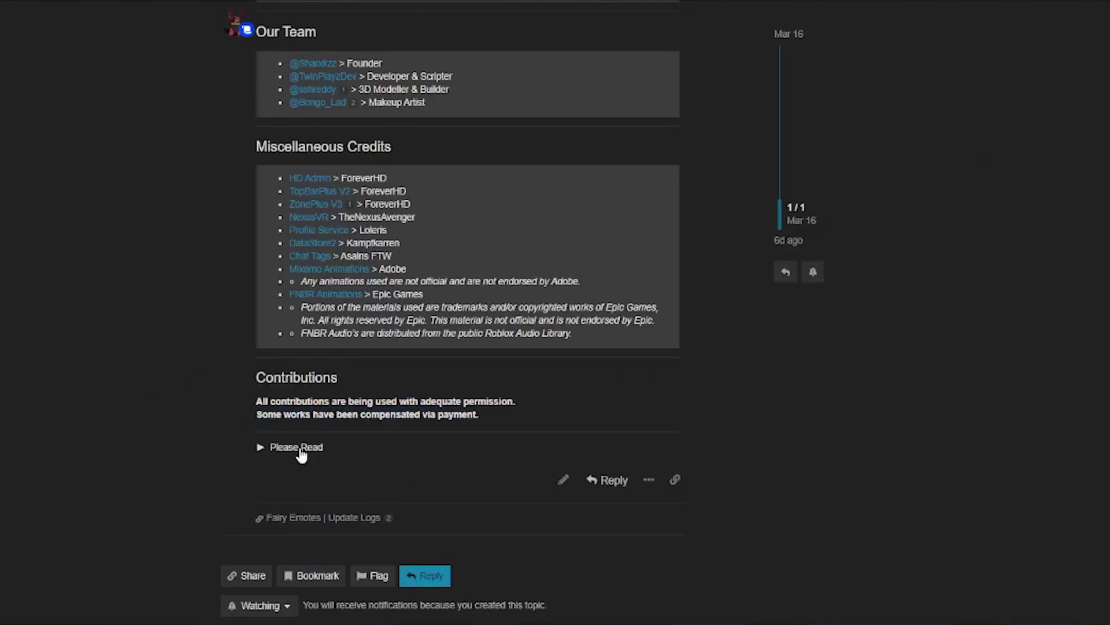
{"action": "left_click", "coordinate": [298, 447]}
{"action": "scroll", "coordinate": [302, 451], "scroll_direction": "down", "scroll_amount": 5}
{"action": "left_click", "coordinate": [296, 142]}
{"action": "left_click", "coordinate": [290, 446]}
{"action": "scroll", "coordinate": [290, 444], "scroll_direction": "down", "scroll_amount": 5}
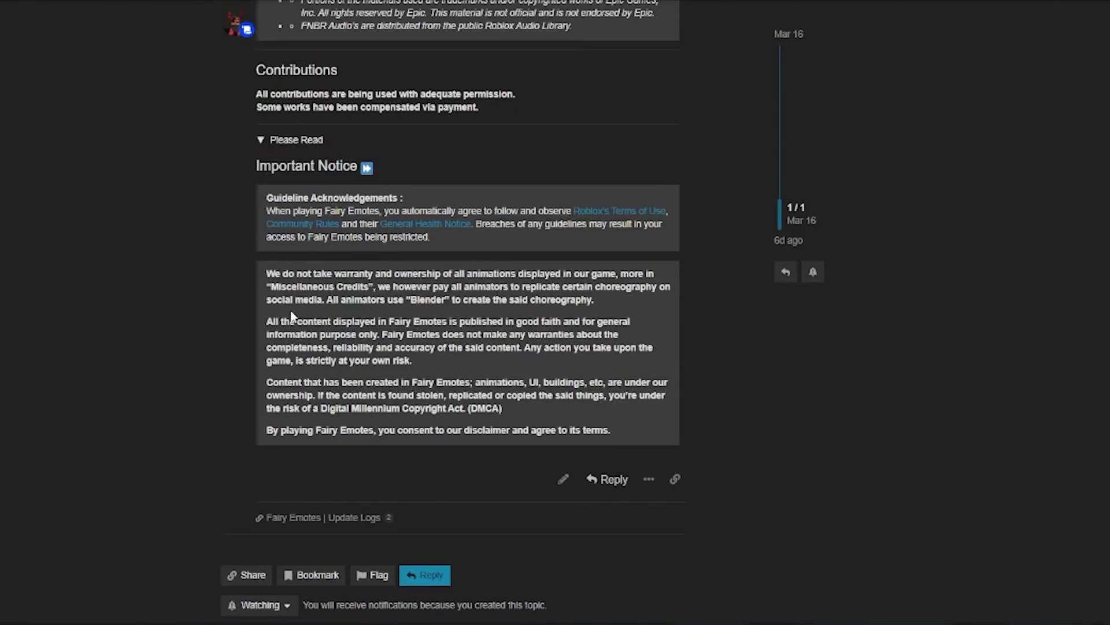
{"action": "left_click", "coordinate": [292, 141]}
{"action": "scroll", "coordinate": [405, 358], "scroll_direction": "down", "scroll_amount": 3}
{"action": "scroll", "coordinate": [428, 329], "scroll_direction": "down", "scroll_amount": 3}
{"action": "left_click", "coordinate": [316, 452]}
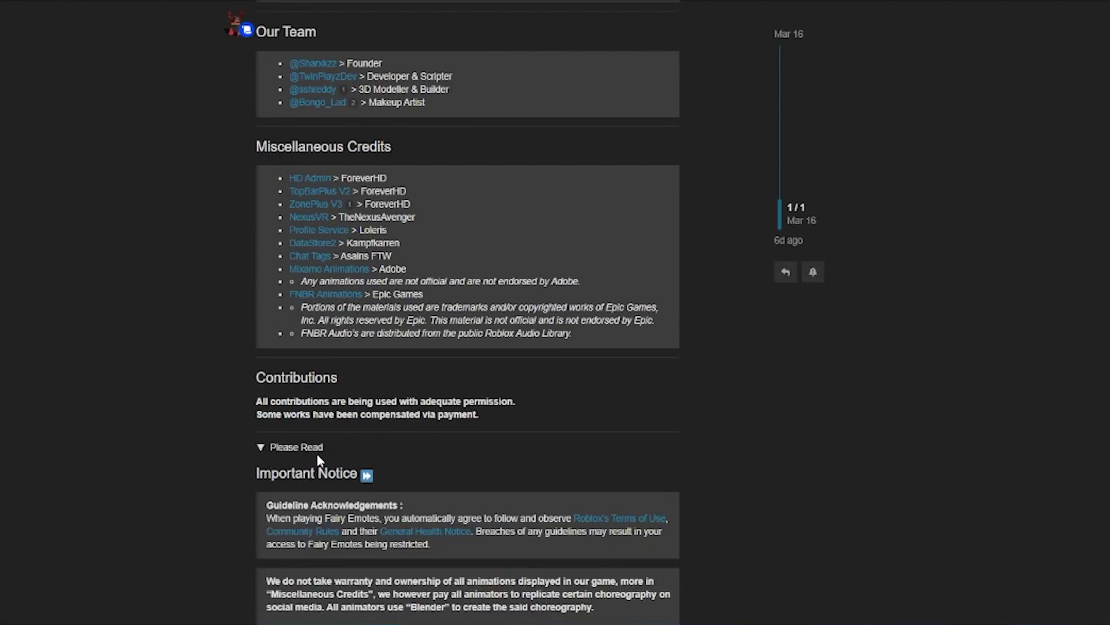
{"action": "left_click", "coordinate": [309, 453]}
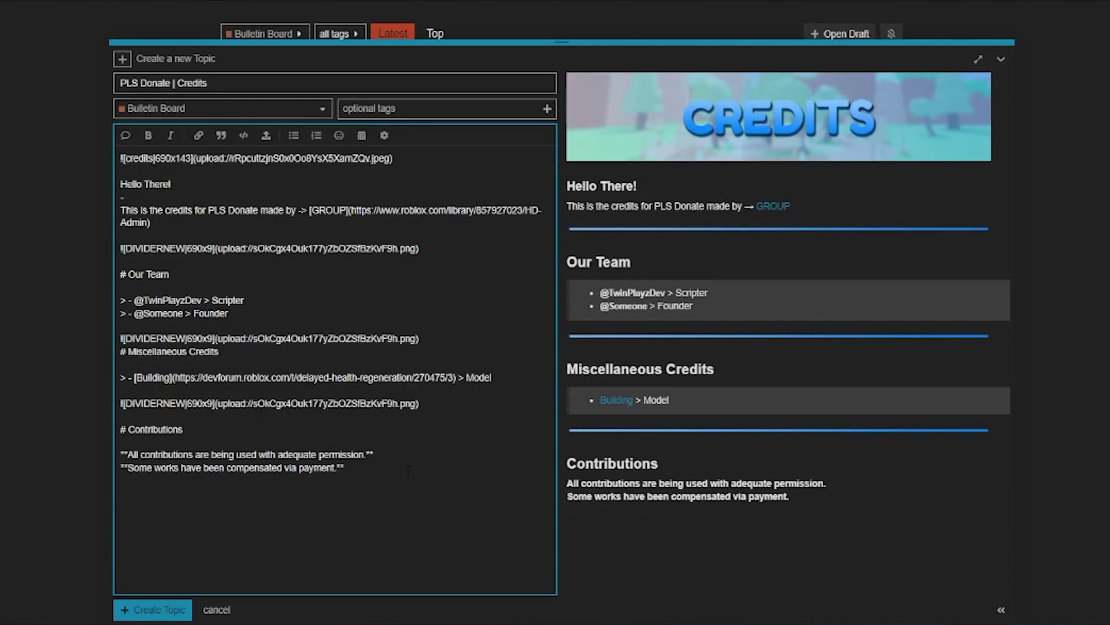
- On a new line, insert a blurred spoiler placeholder, then delete it again
{"action": "key", "text": "Return"}
{"action": "key", "text": "Return"}
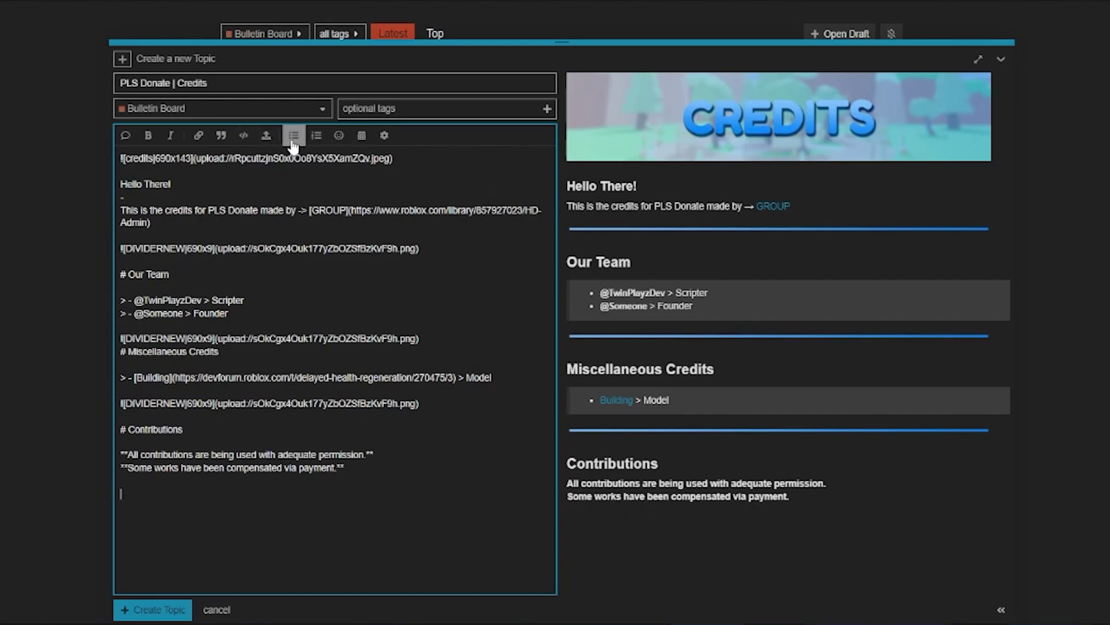
{"action": "left_click", "coordinate": [384, 135]}
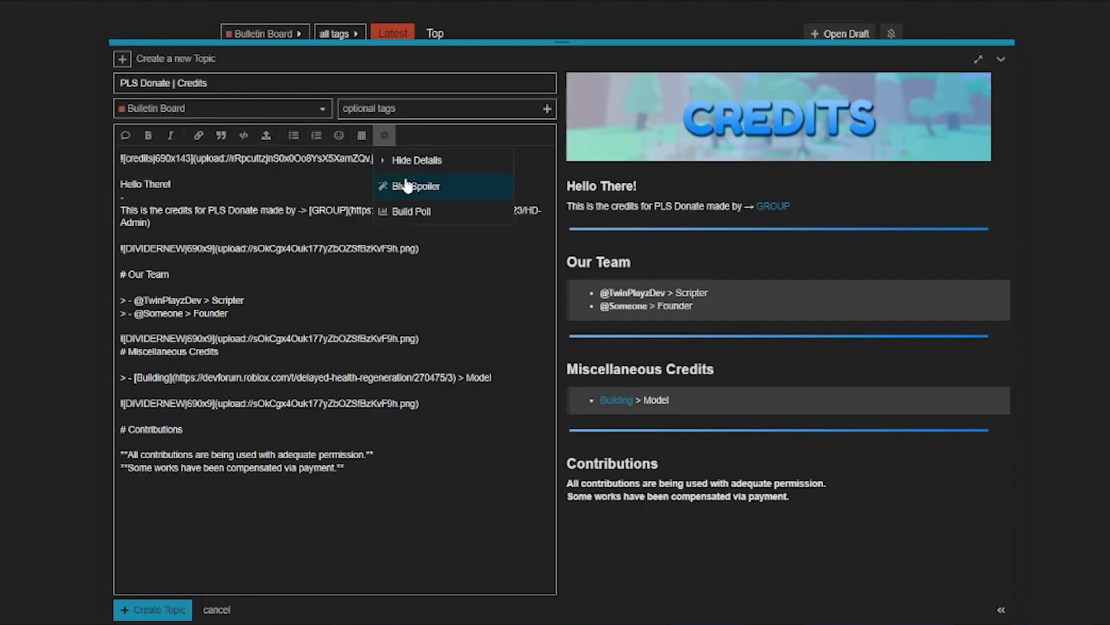
{"action": "left_click", "coordinate": [426, 184]}
{"action": "left_click", "coordinate": [296, 469]}
{"action": "left_click_drag", "start_coordinate": [282, 494], "coordinate": [104, 503]}
{"action": "key", "text": "BackSpace"}
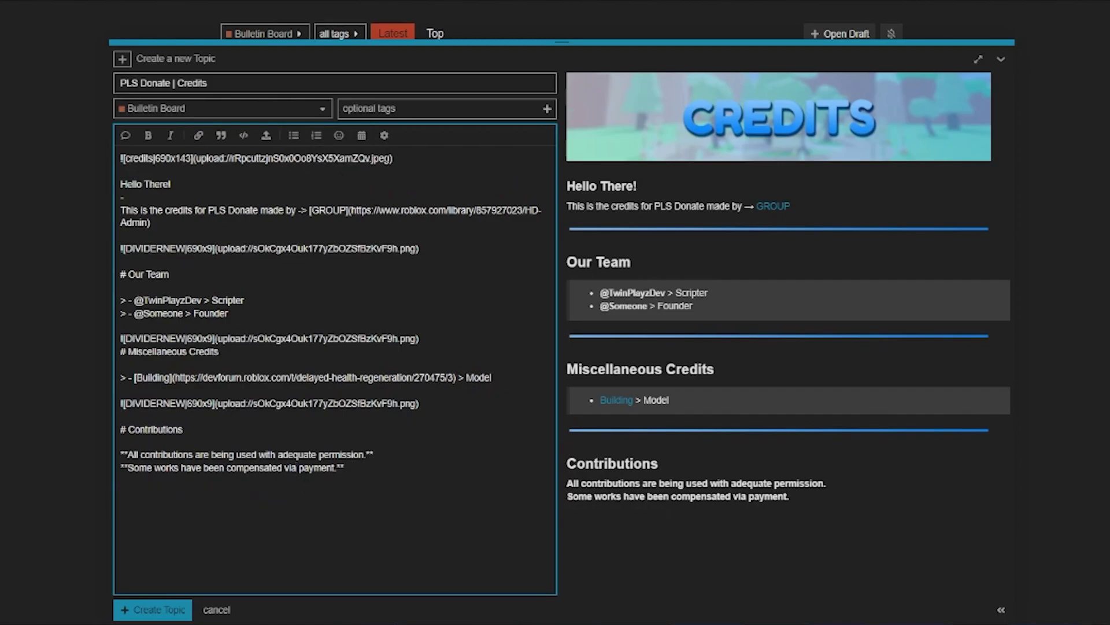
- Wrap the text 'Please Read' in a Hide Details block and retitle its Summary 'Please Read'
{"action": "type", "text": "Please Rea"}
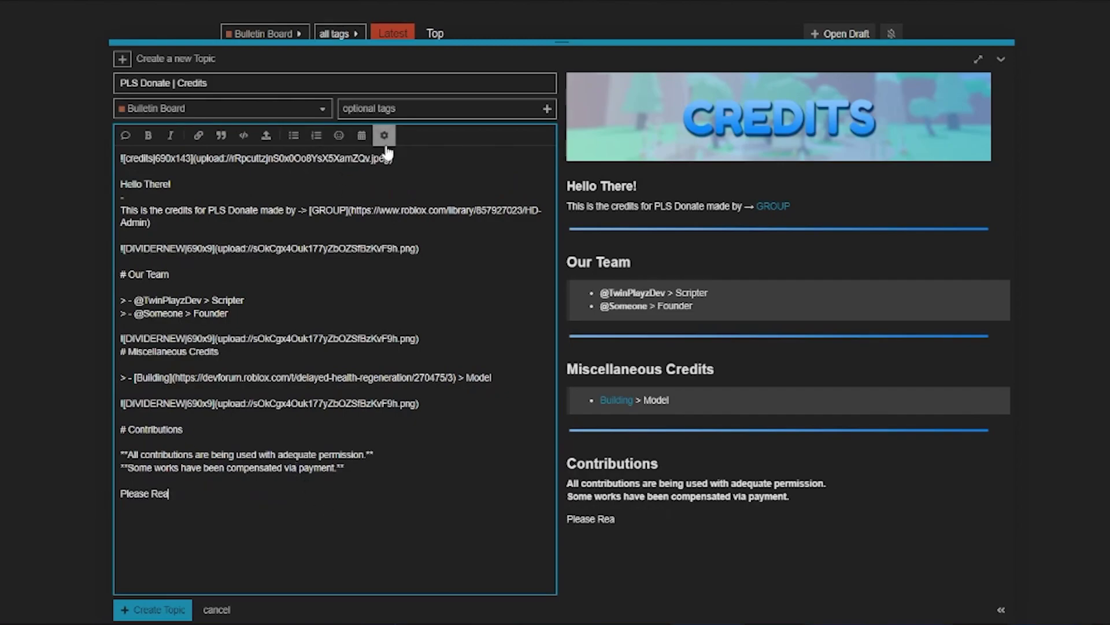
{"action": "type", "text": "d"}
{"action": "key", "text": "shift+Home"}
{"action": "left_click", "coordinate": [385, 139]}
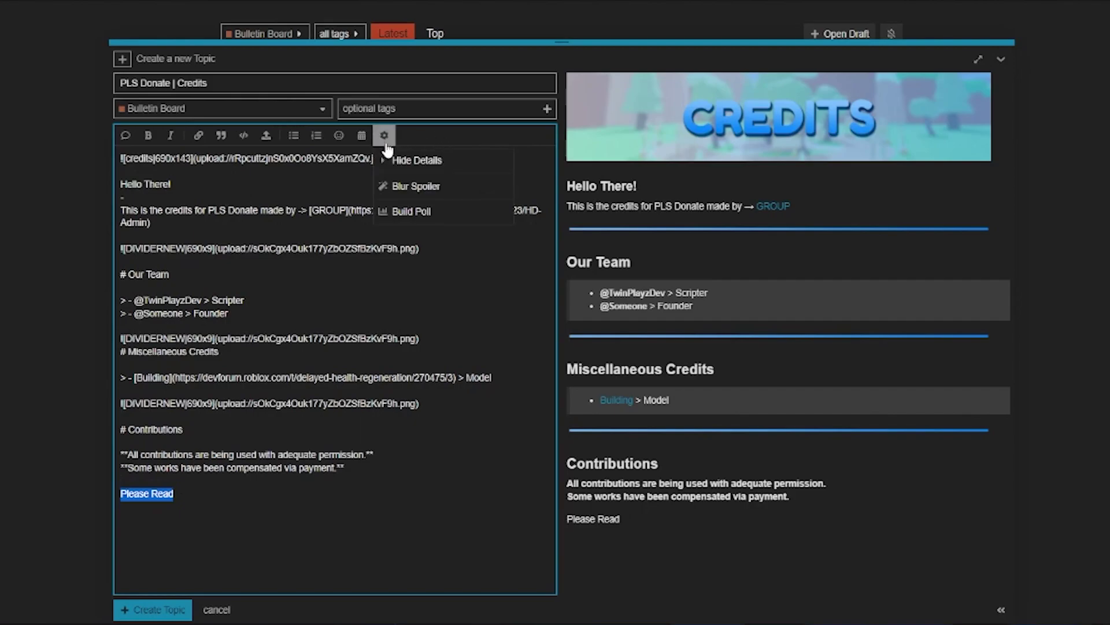
{"action": "left_click", "coordinate": [414, 161]}
{"action": "double_click", "coordinate": [177, 507]}
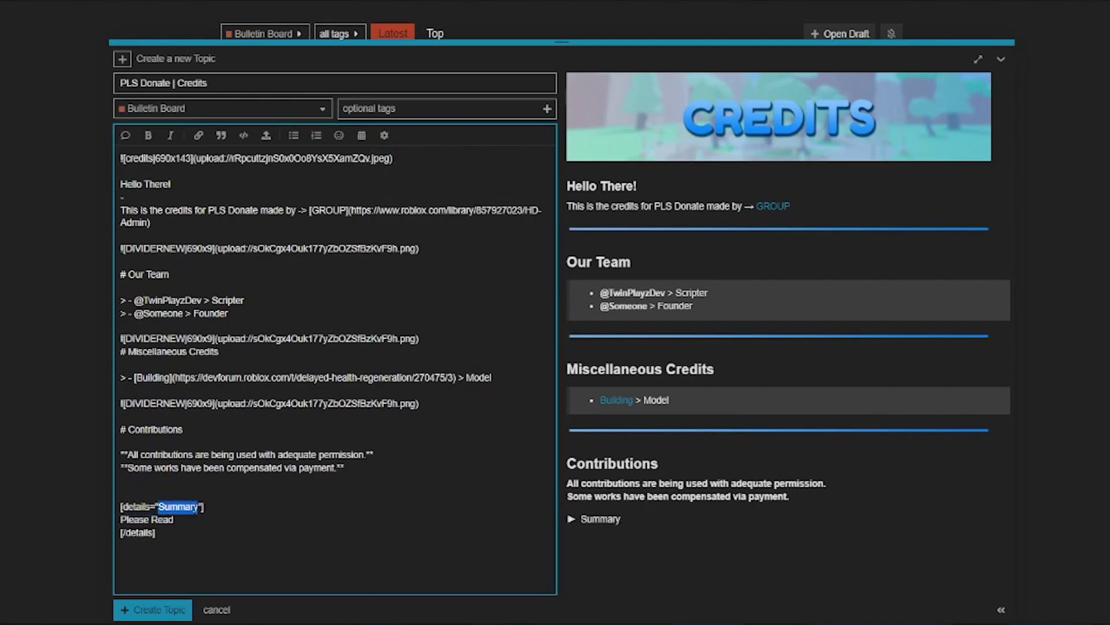
{"action": "type", "text": "Please Read"}
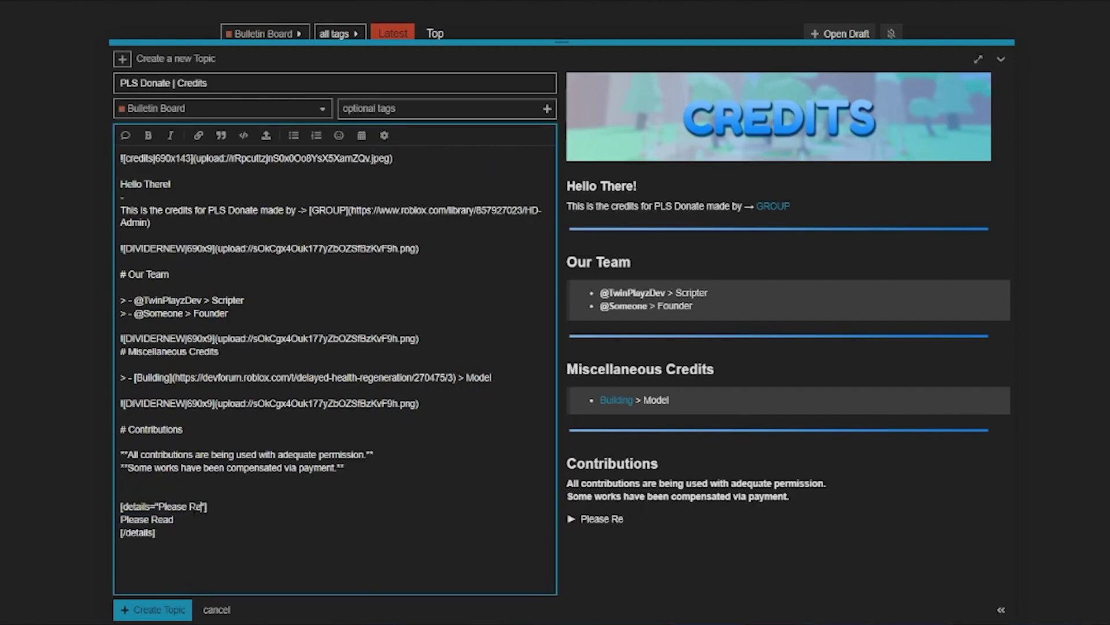
- Copy the post from 'Hello There!' through Contributions and paste it inside the block
{"action": "triple_click", "coordinate": [184, 519]}
{"action": "left_click_drag", "start_coordinate": [364, 454], "coordinate": [170, 339]}
{"action": "left_click_drag", "start_coordinate": [353, 471], "coordinate": [119, 184]}
{"action": "key", "text": "ctrl+c"}
{"action": "triple_click", "coordinate": [146, 520]}
{"action": "key", "text": "ctrl+v"}
- Expand the Please Read block to check its contents and place the cursor at its end
{"action": "scroll", "coordinate": [678, 438], "scroll_direction": "down", "scroll_amount": 2}
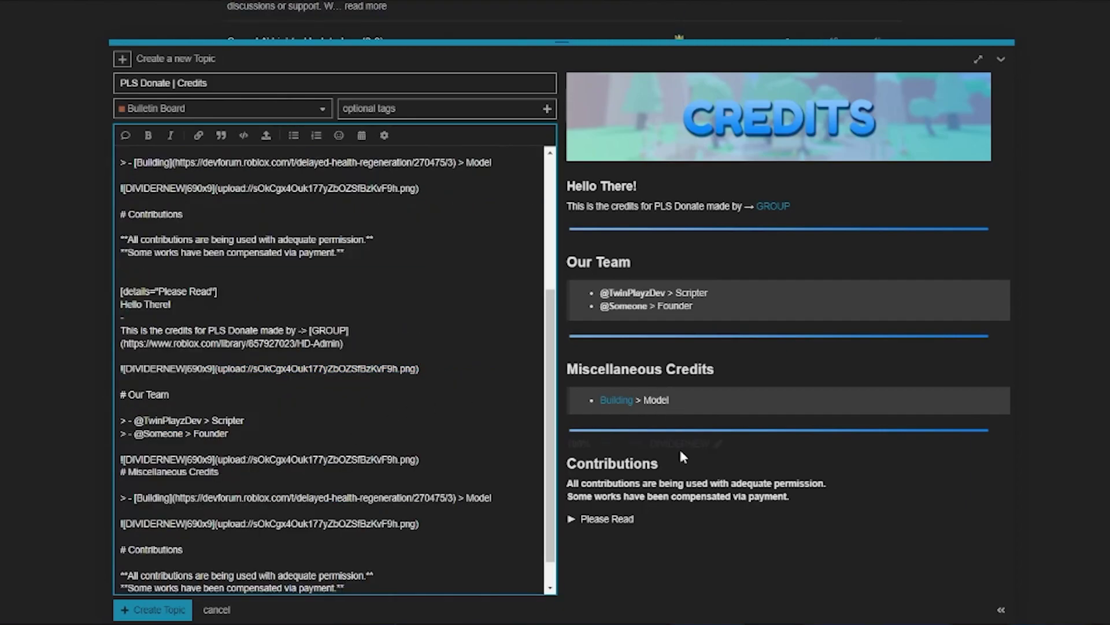
{"action": "left_click", "coordinate": [609, 521]}
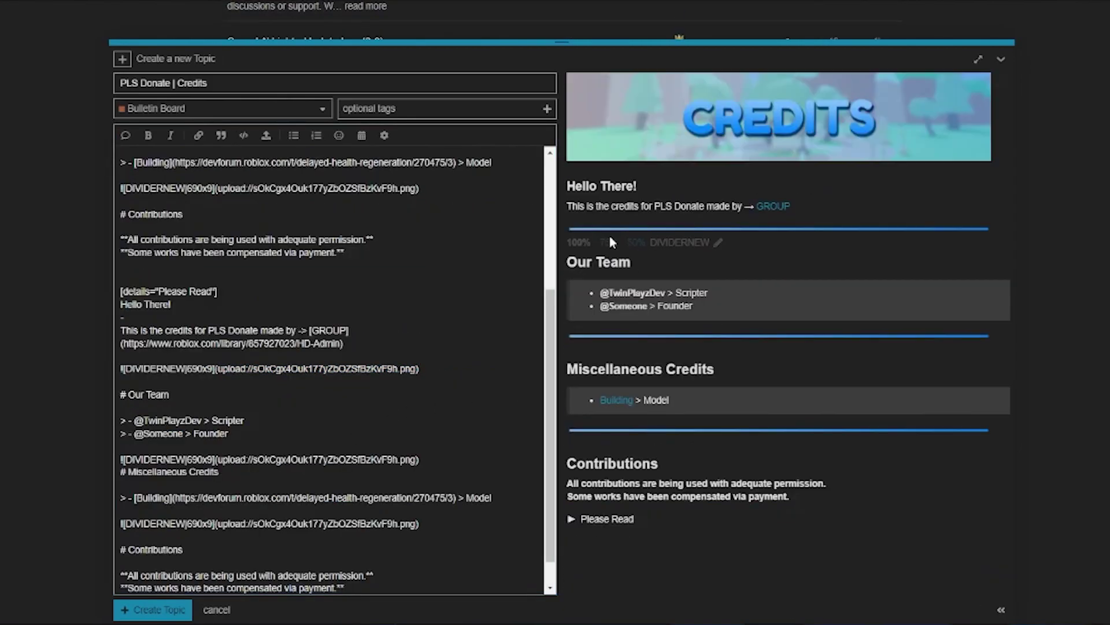
{"action": "scroll", "coordinate": [330, 370], "scroll_direction": "down", "scroll_amount": 1}
{"action": "left_click", "coordinate": [344, 554]}
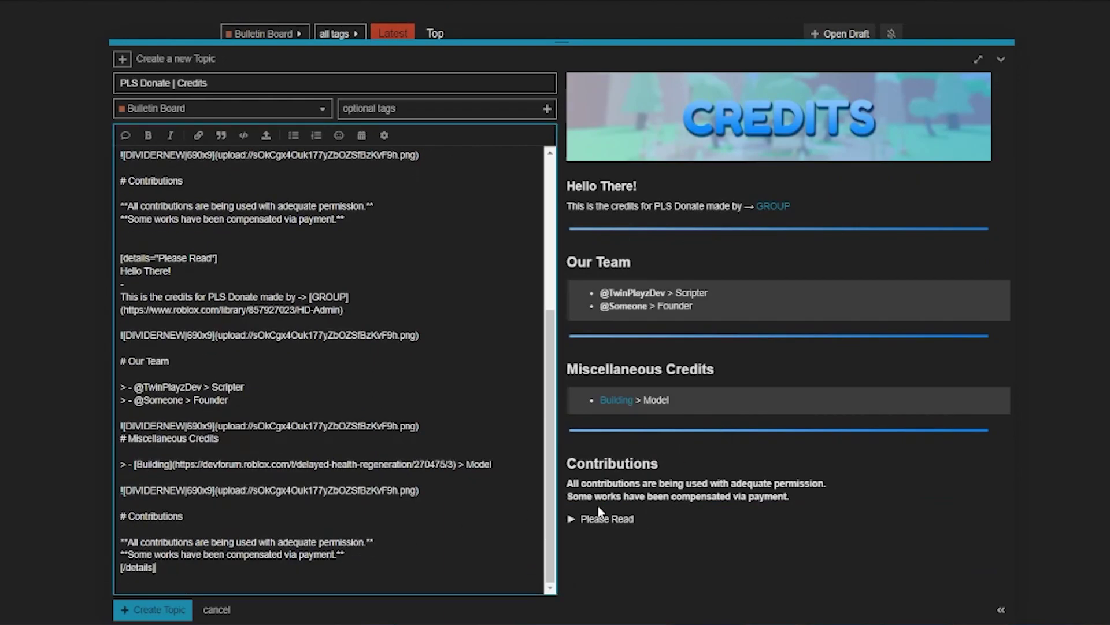